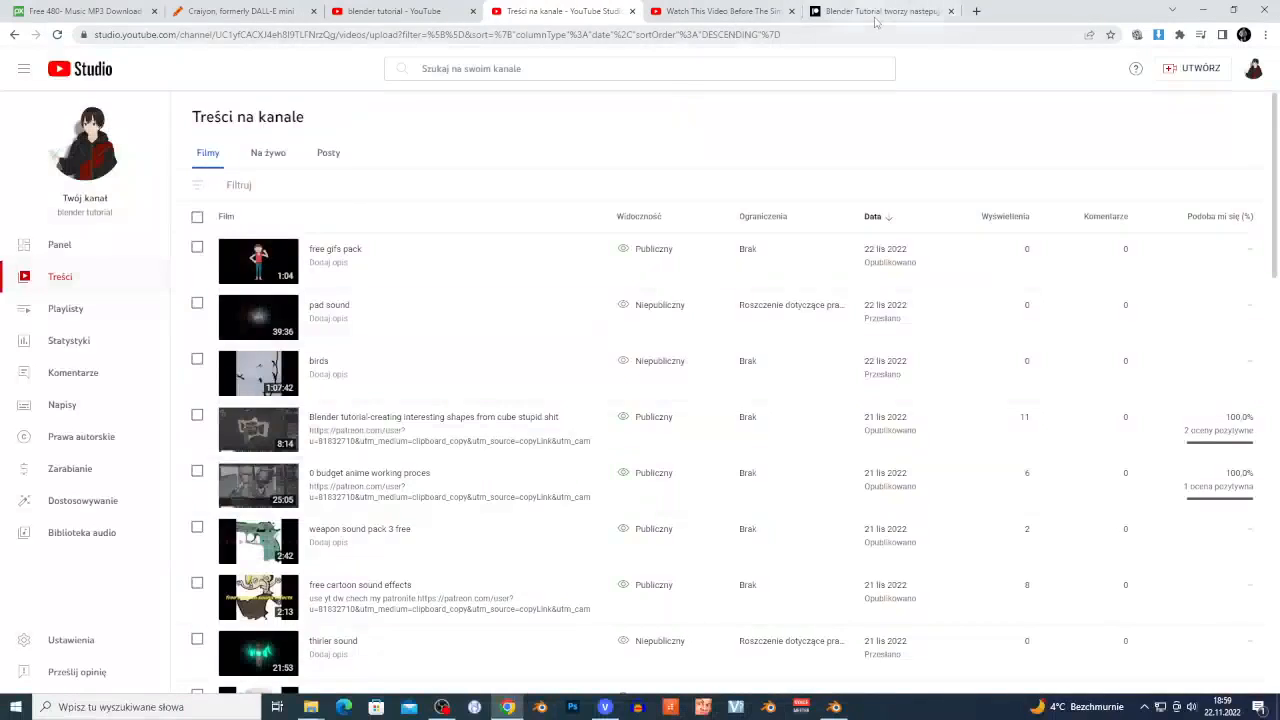
# Look through the audio and video posts on the Patreon creator page, loading the older posts as well.
pyautogui.scroll(-4, 622, 375)
pyautogui.scroll(-18, 619, 385)
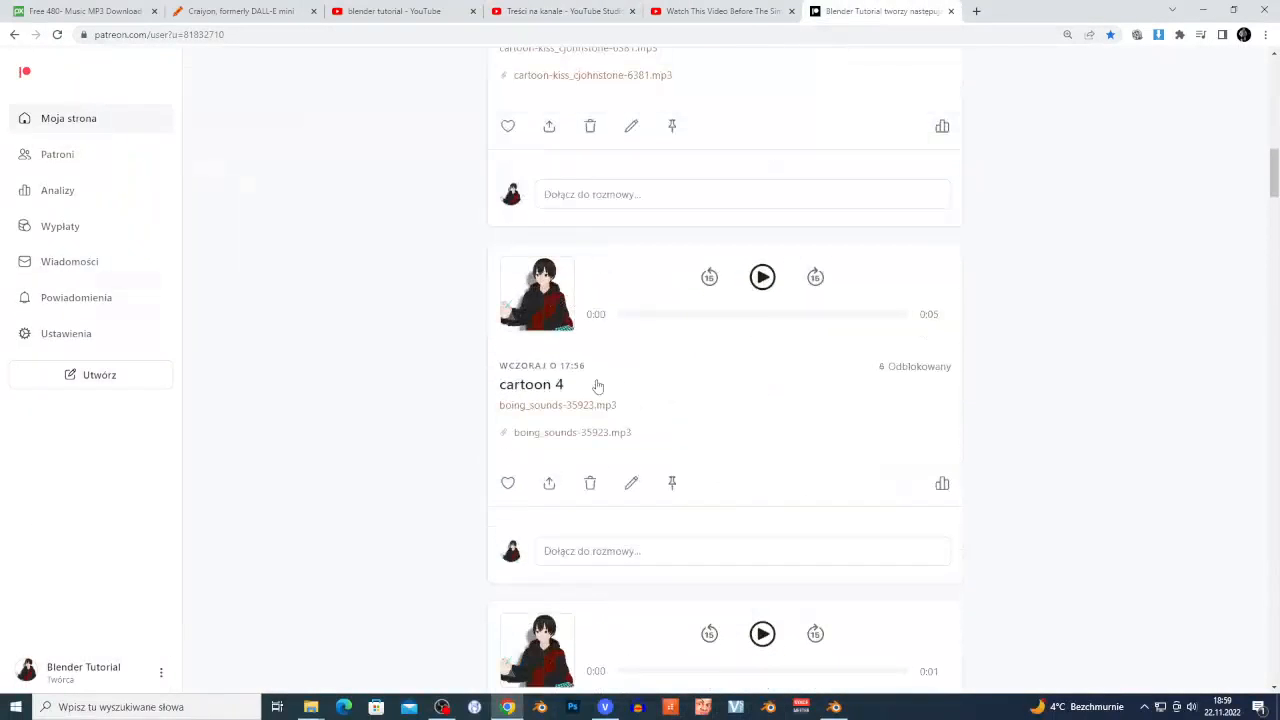
pyautogui.scroll(-20, 540, 398)
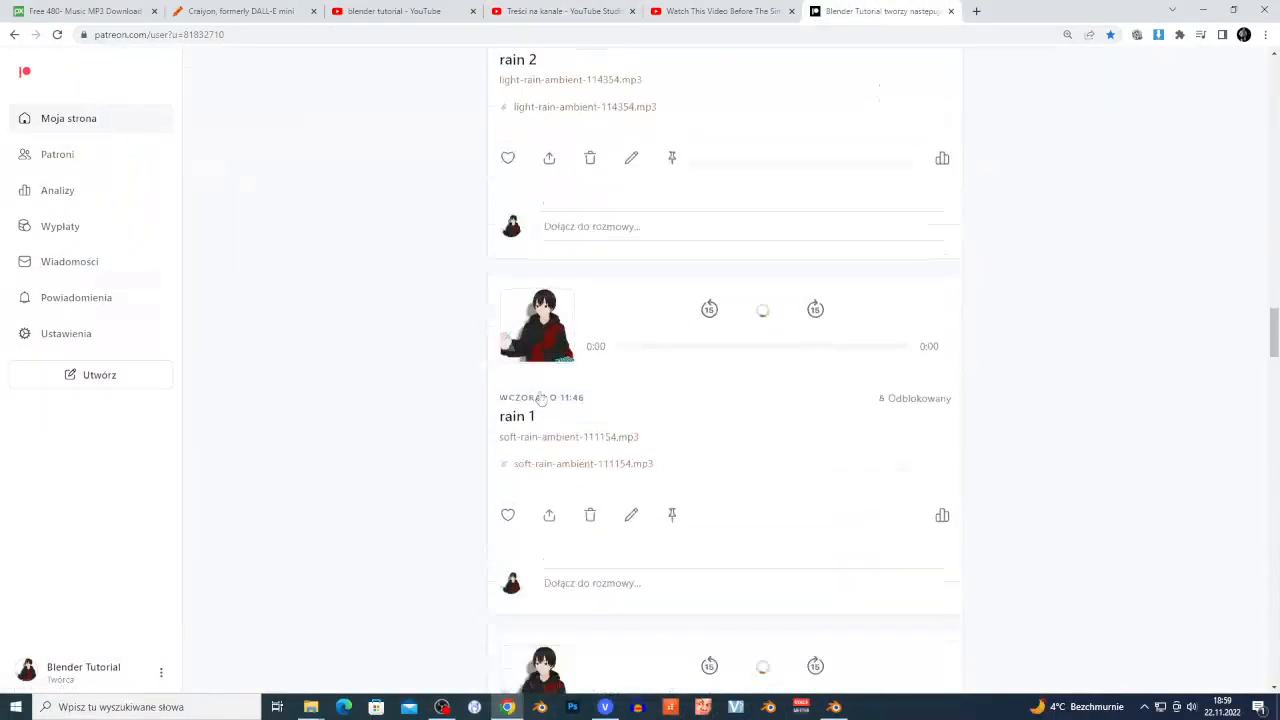
pyautogui.scroll(-20, 540, 398)
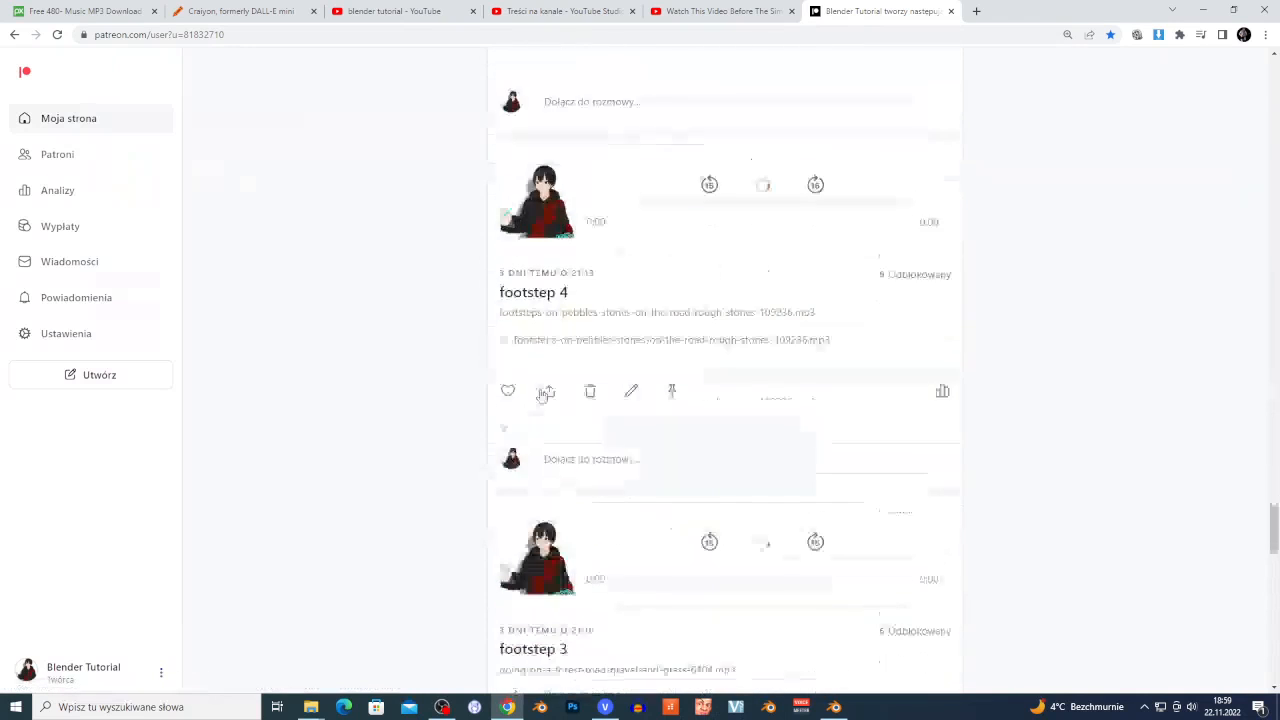
pyautogui.scroll(-4, 590, 415)
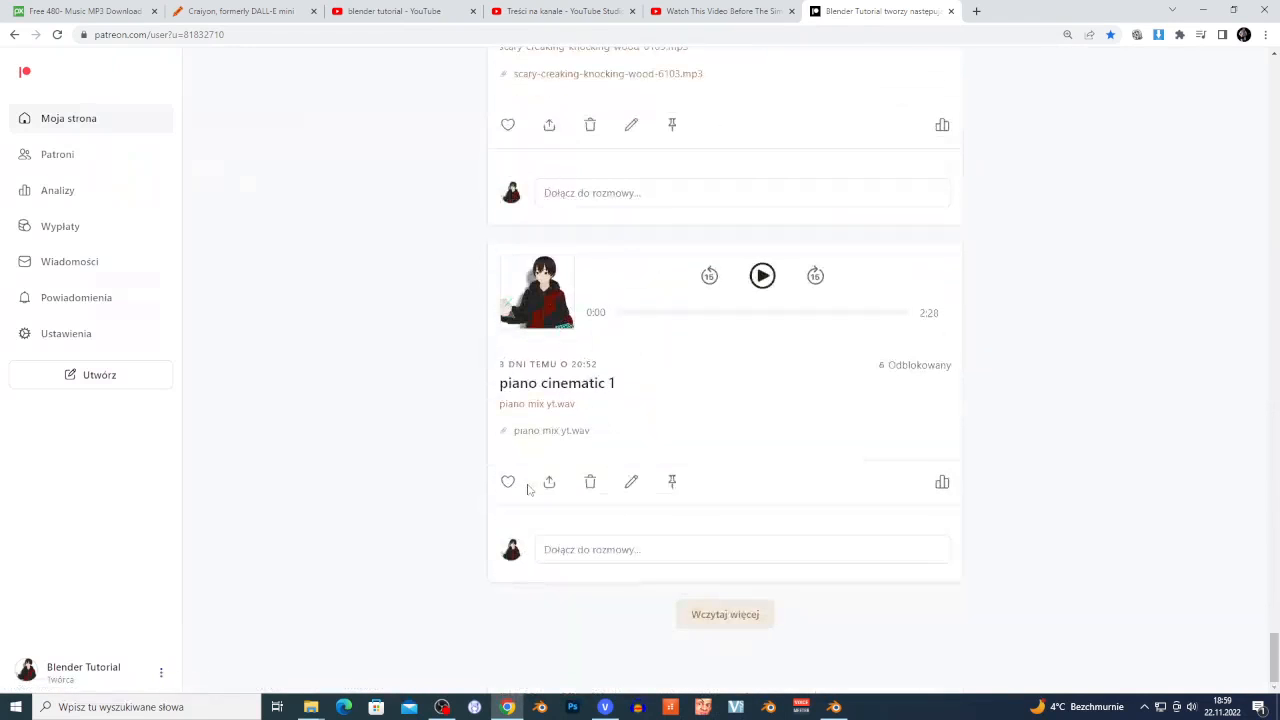
pyautogui.click(727, 615)
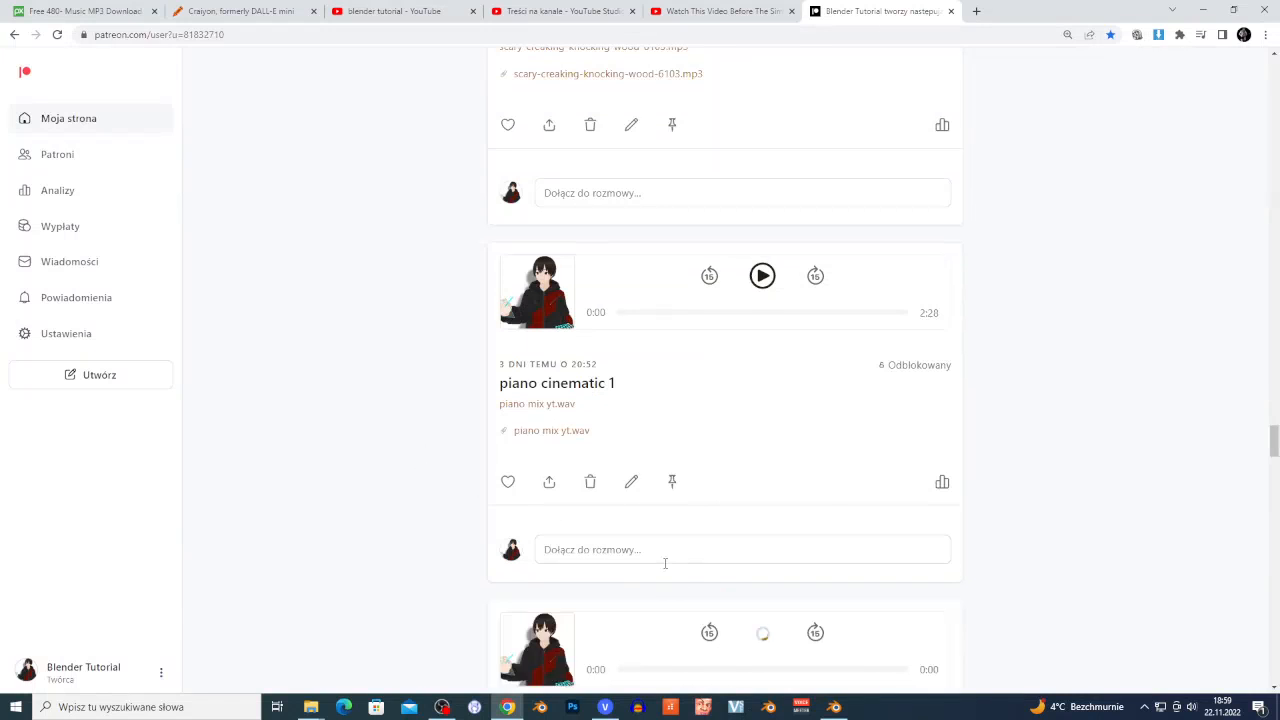
pyautogui.scroll(-10, 663, 560)
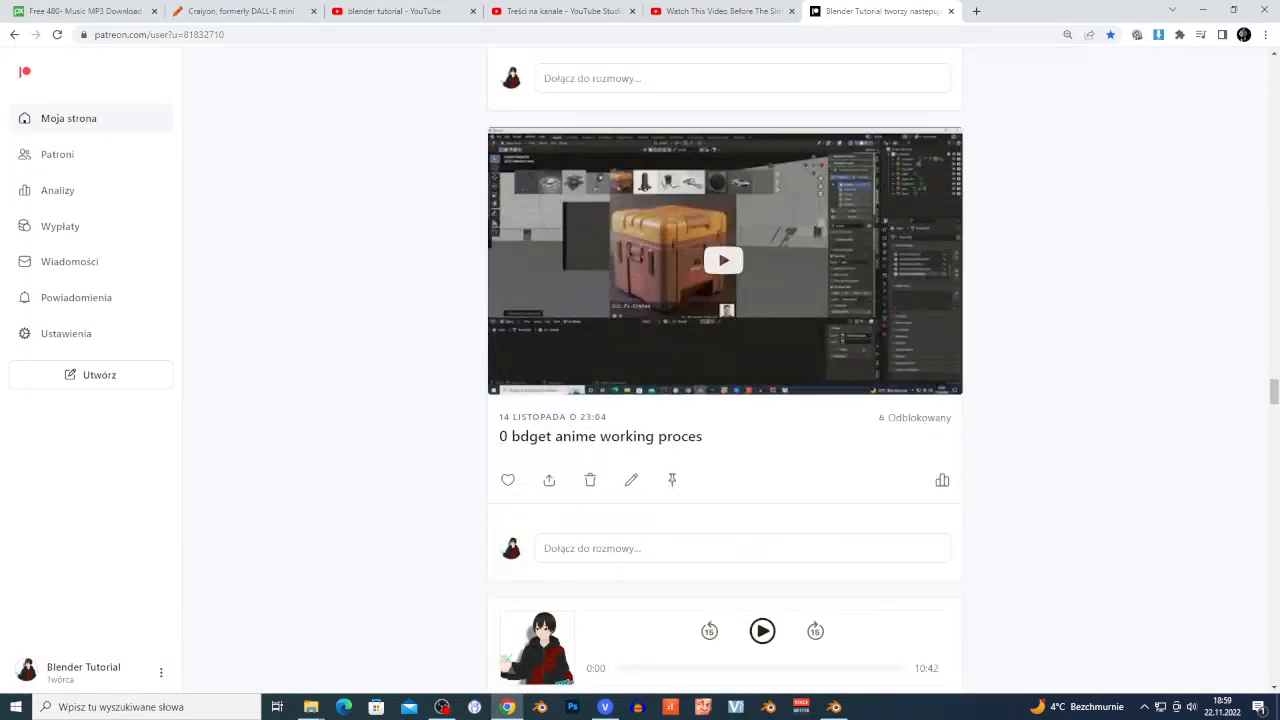
# Switch to Blender and delete the default cube from the scene.
pyautogui.click(834, 707)
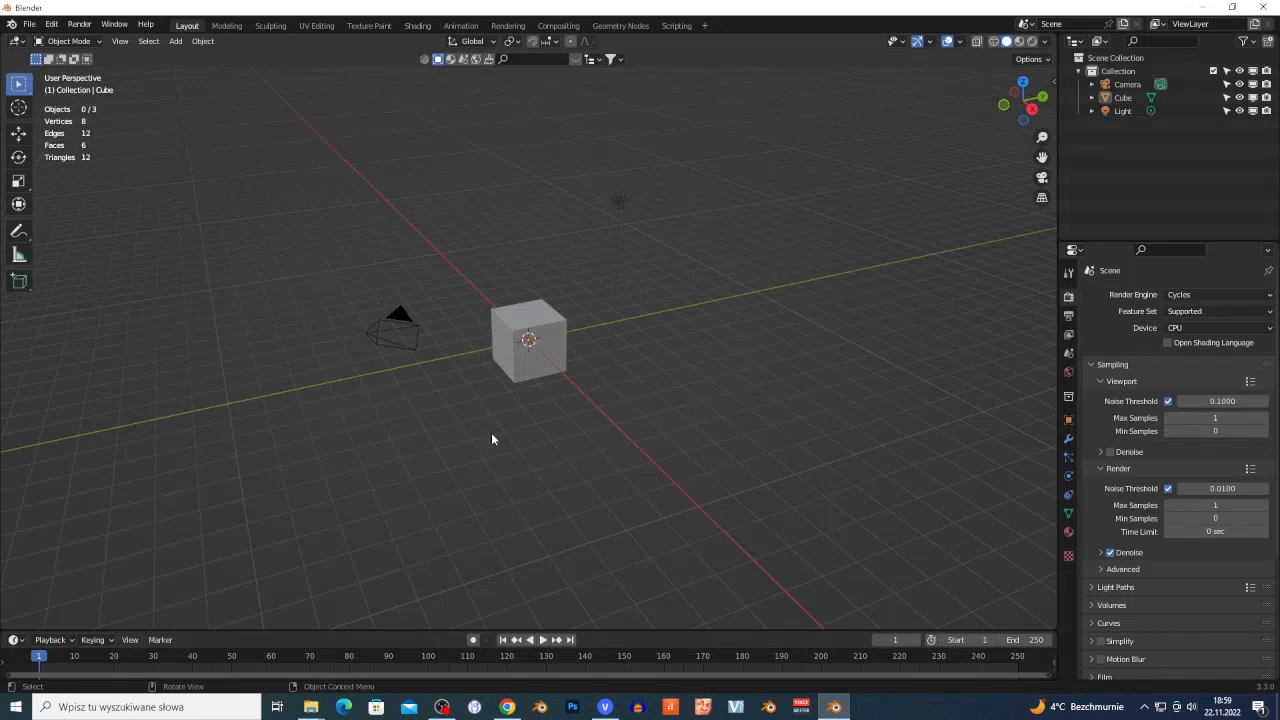
pyautogui.click(537, 335)
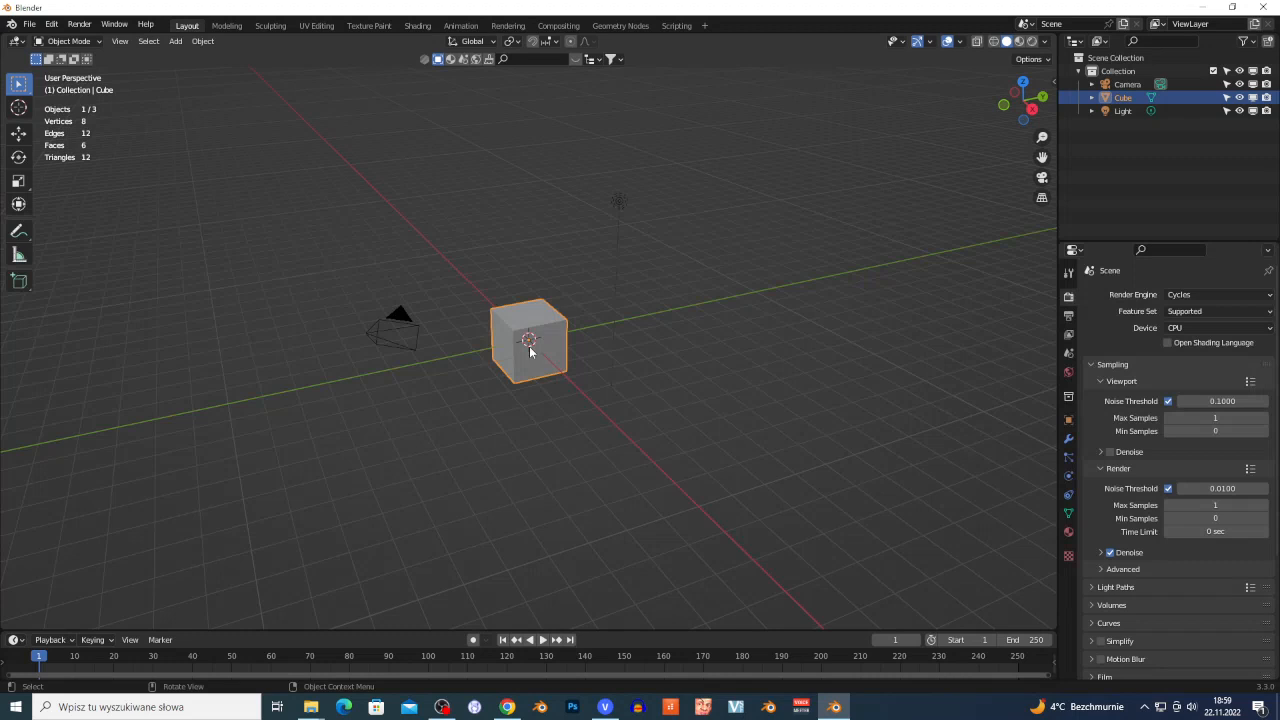
pyautogui.press('x')
pyautogui.click(529, 345)
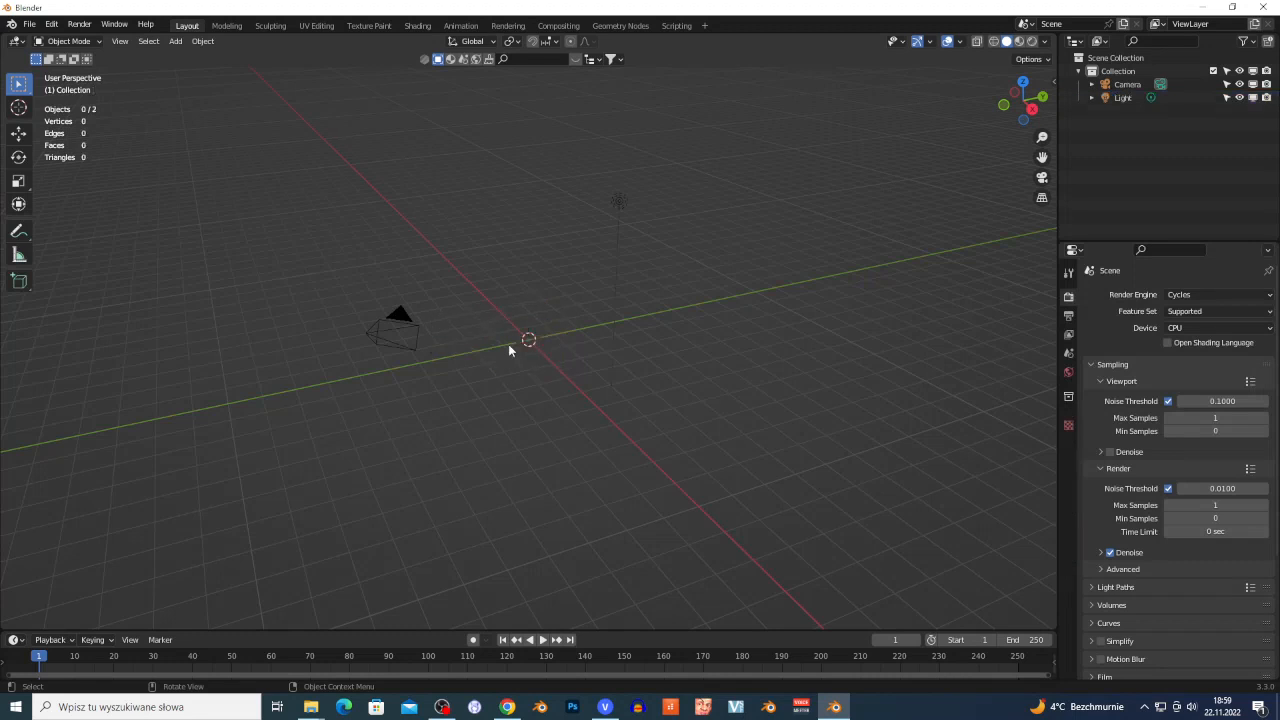
# Add a blank Grease Pencil object at the origin and put it into Draw Mode.
pyautogui.hotkey('shift', 'a')
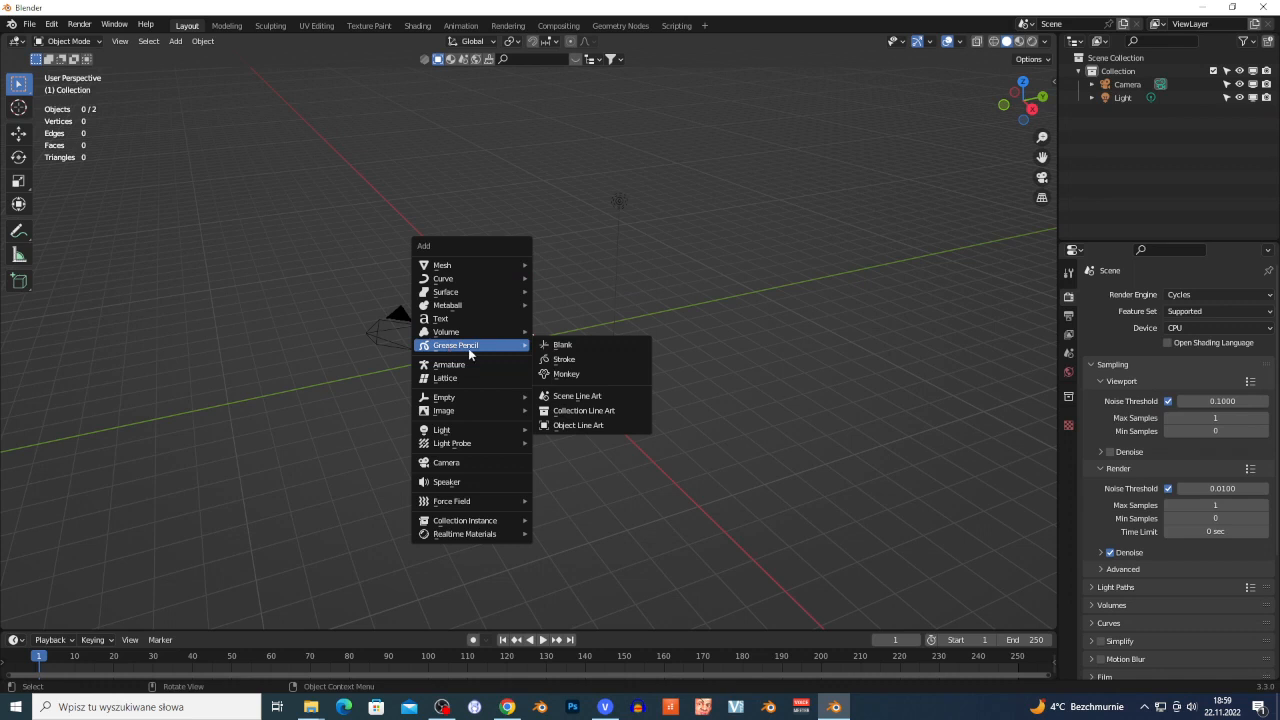
pyautogui.click(601, 346)
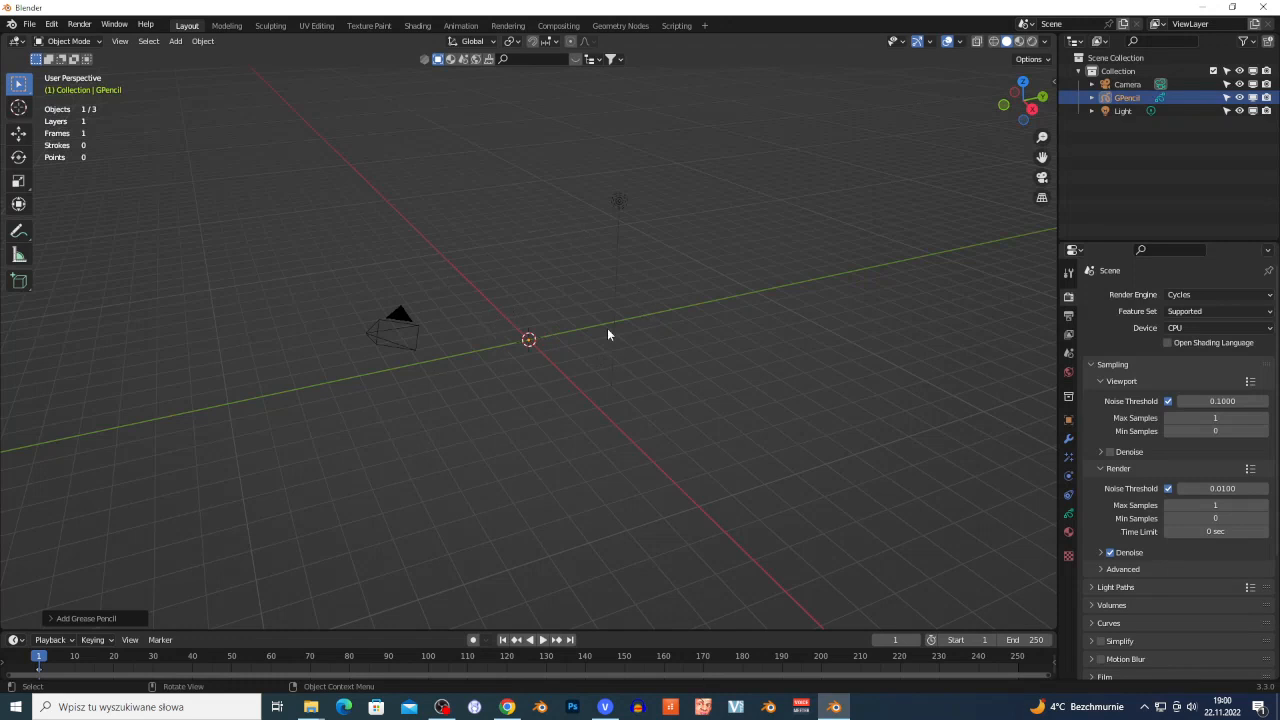
pyautogui.click(68, 43)
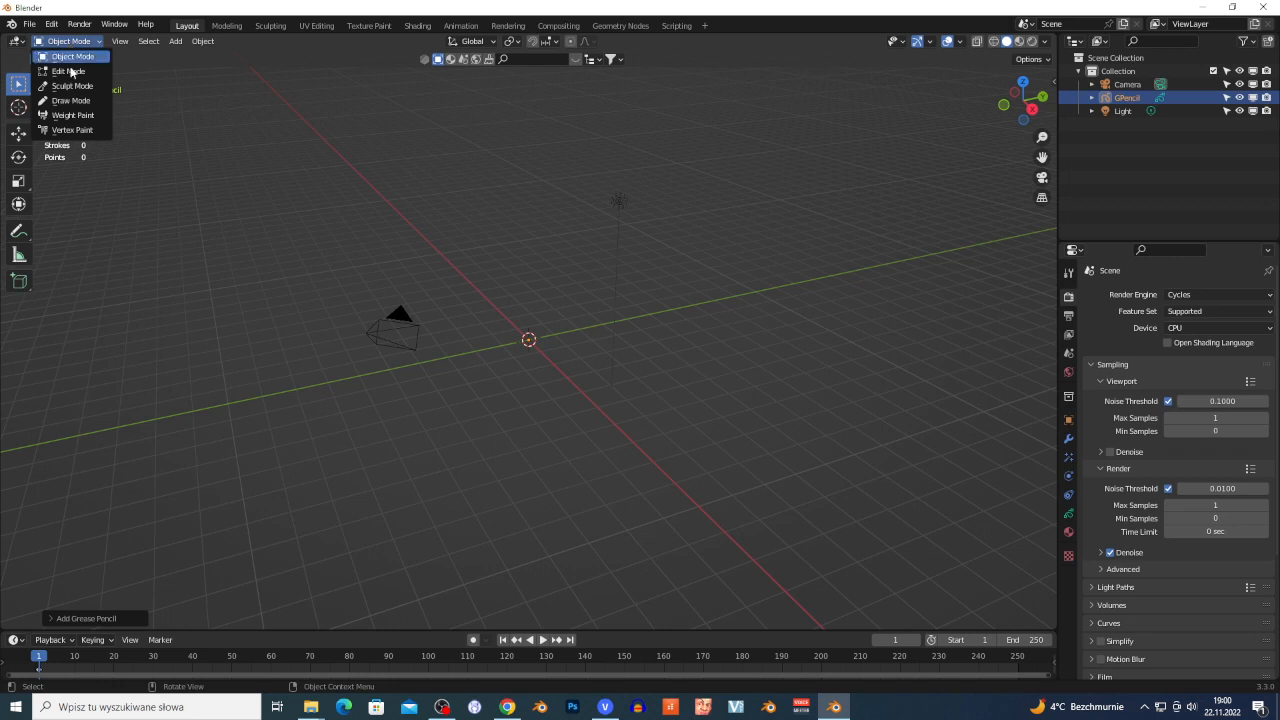
pyautogui.click(80, 104)
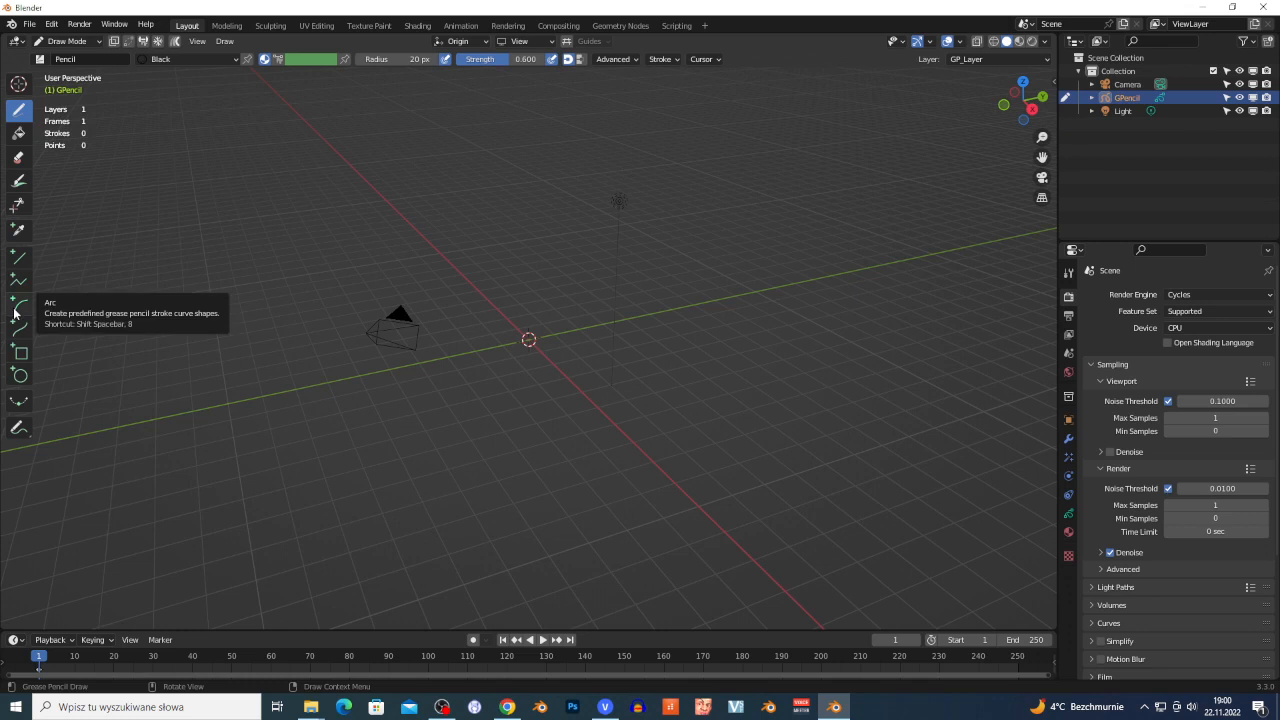
pyautogui.scroll(2, 600, 344)
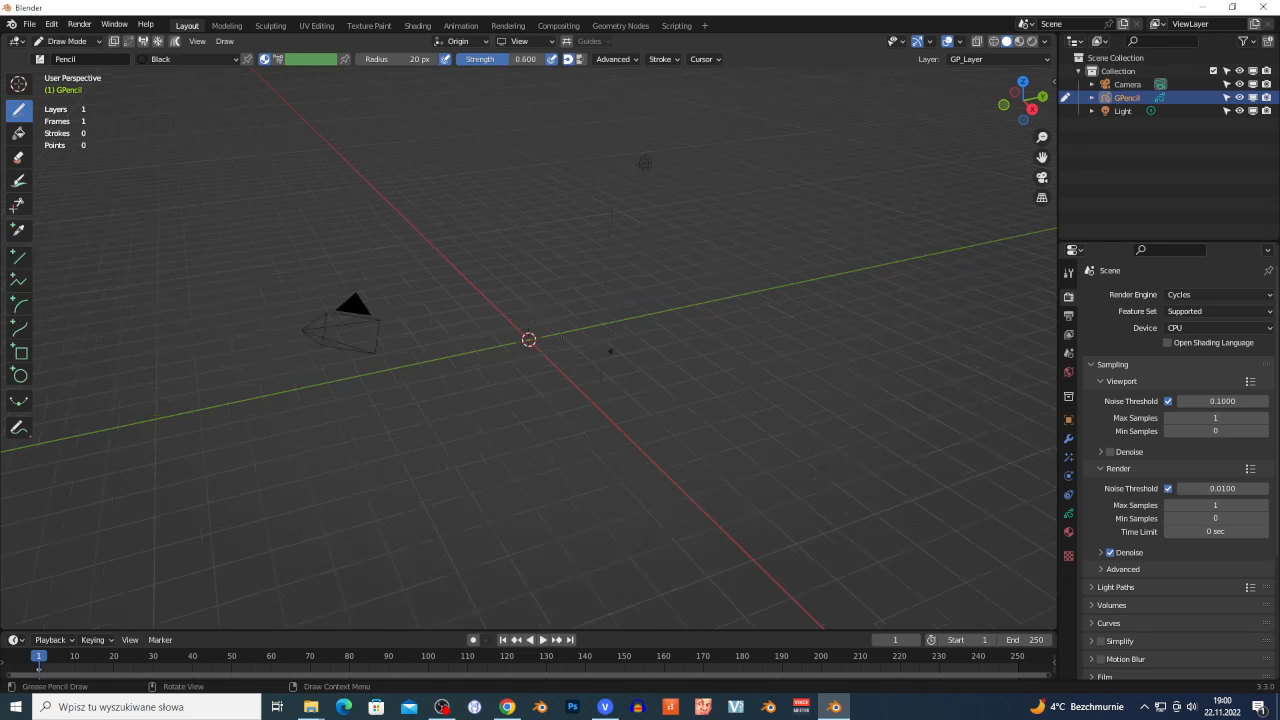
# Set the Stroke Thickness adjustment of the Grease Pencil layer to 1 px.
pyautogui.click(1068, 514)
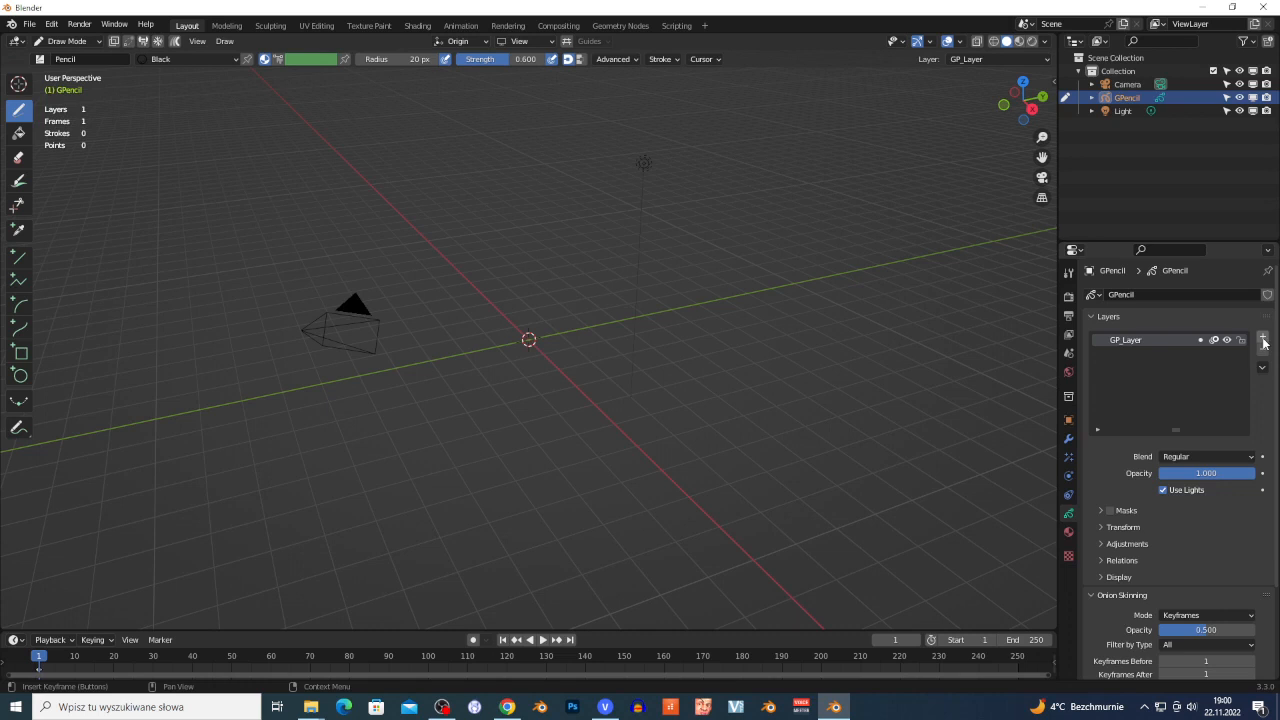
pyautogui.scroll(-3, 1160, 450)
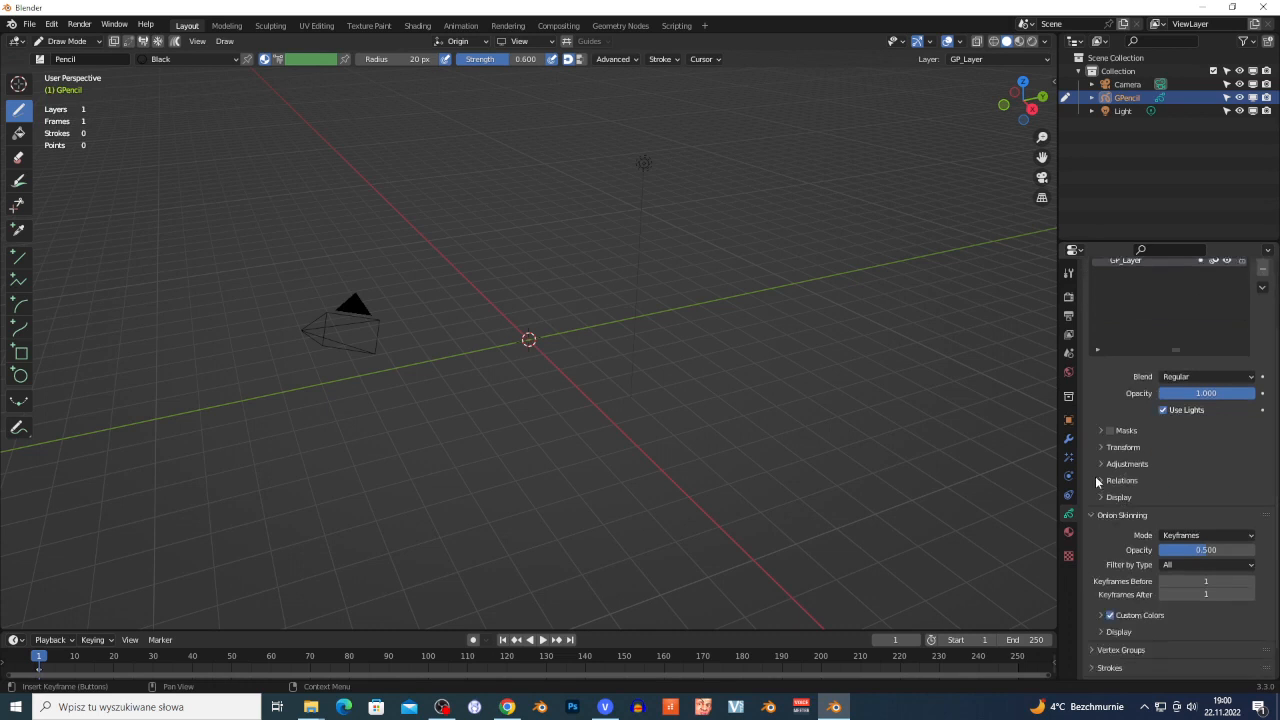
pyautogui.click(1100, 464)
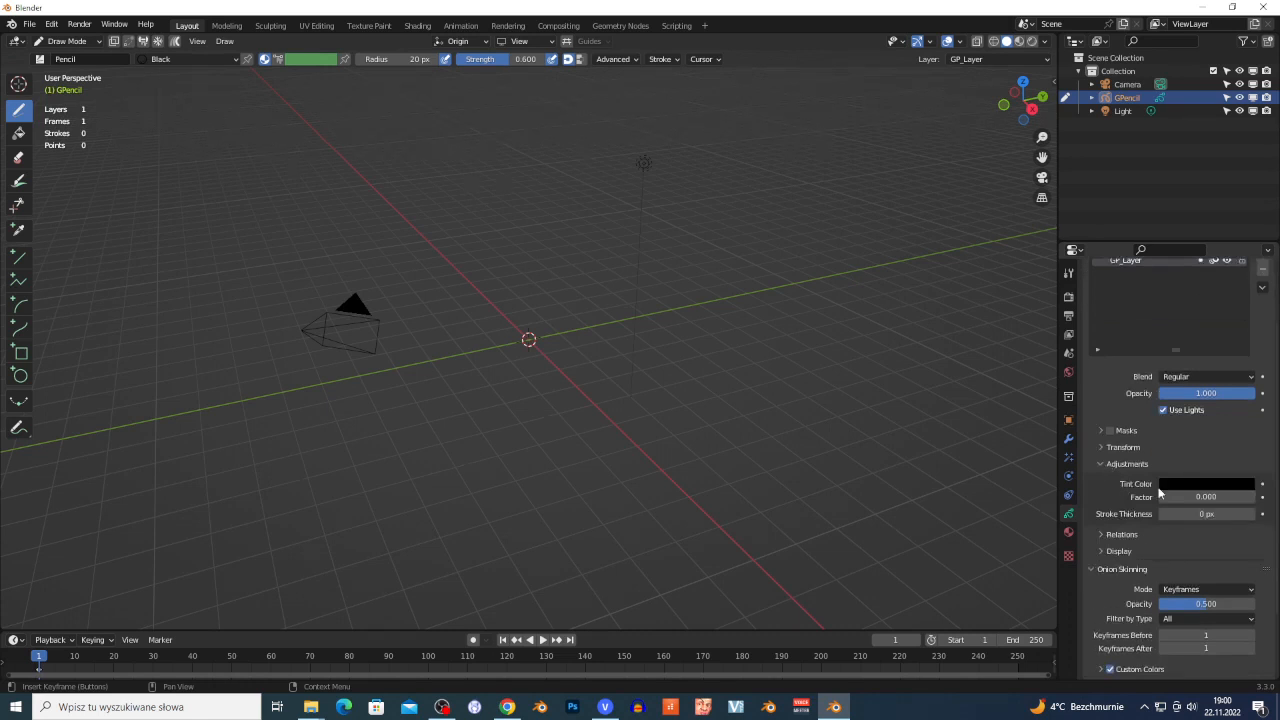
pyautogui.moveTo(1206, 514); pyautogui.dragTo(1133, 514)
pyautogui.click(1185, 518)
pyautogui.write('1')
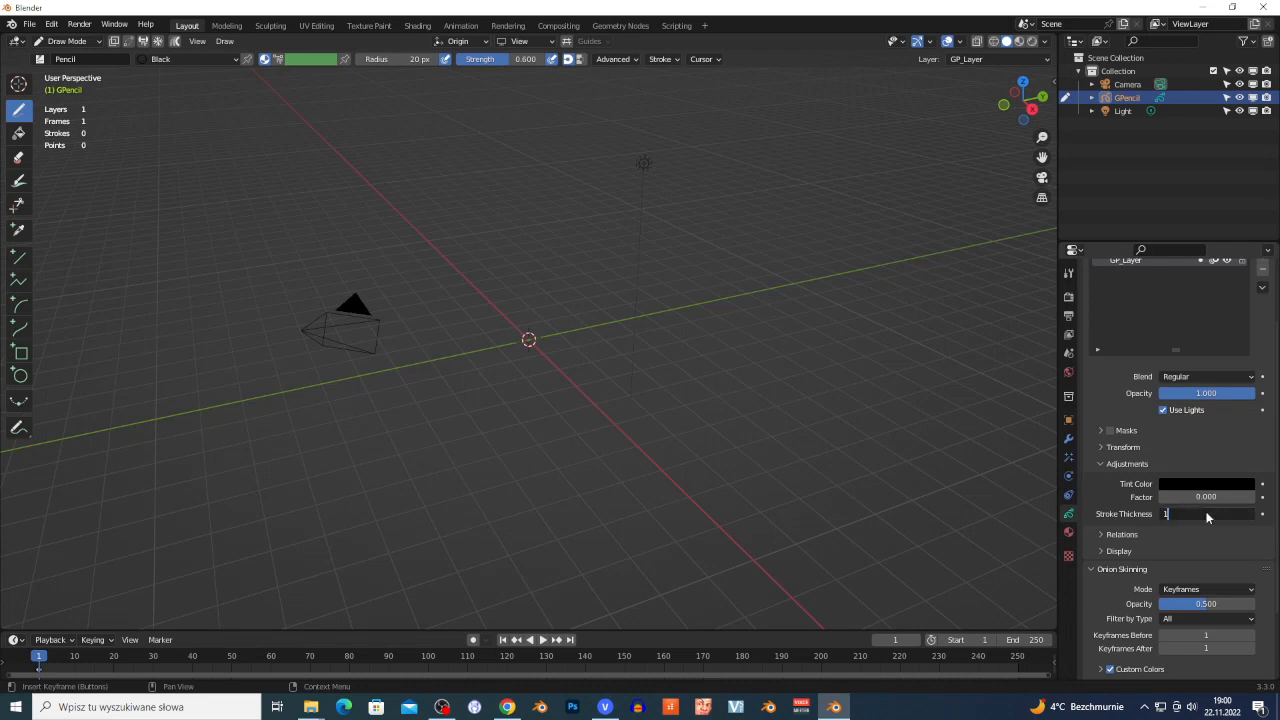
pyautogui.press('Return')
# Draw a freehand test circle around the origin and raise the layer's Stroke Thickness to 100 px.
pyautogui.moveTo(570, 292); pyautogui.dragTo(548, 285, button='middle')
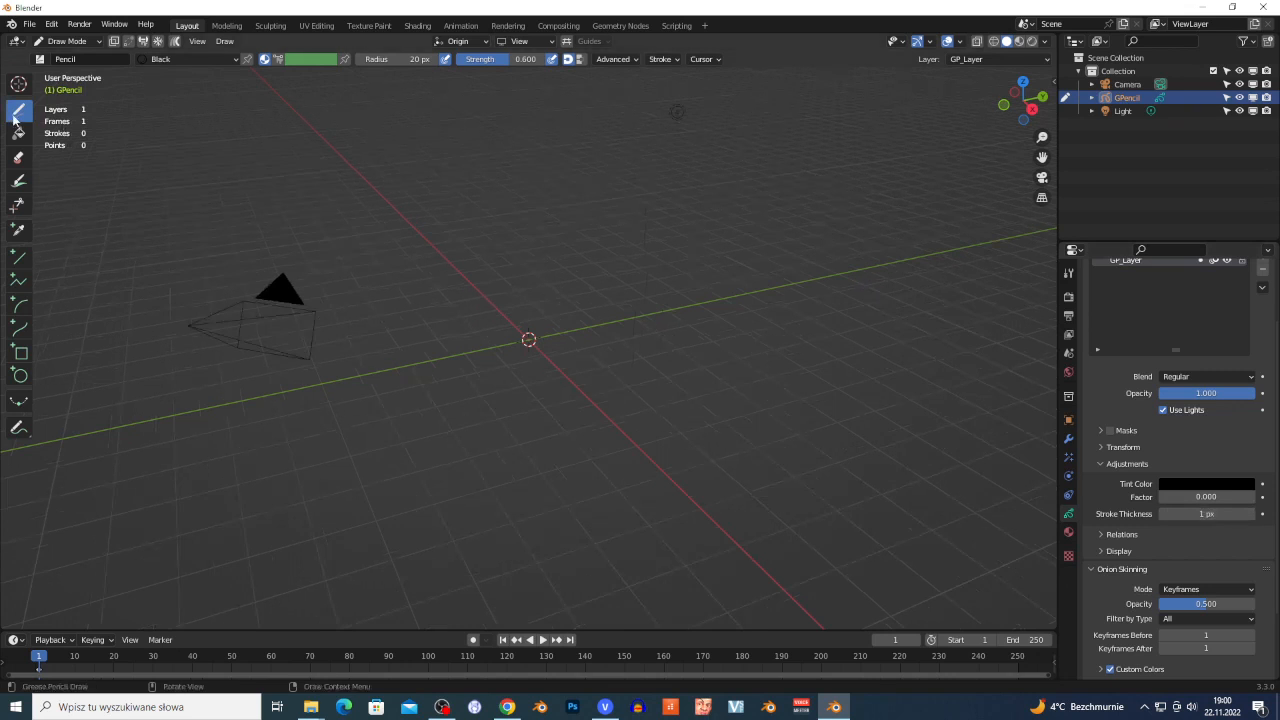
pyautogui.scroll(4, 586, 318)
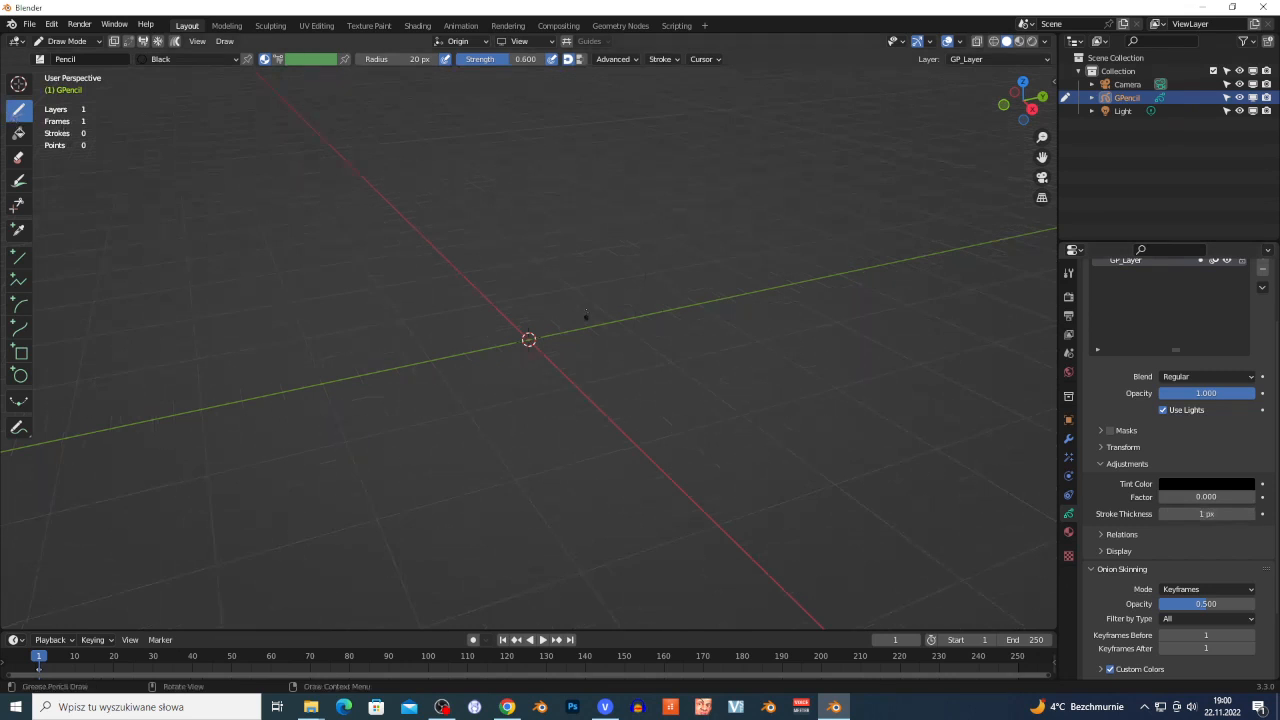
pyautogui.moveTo(578, 254)
pyautogui.mouseDown()
pyautogui.moveTo(428, 322)
pyautogui.moveTo(640, 376)
pyautogui.moveTo(585, 255)
pyautogui.mouseUp()
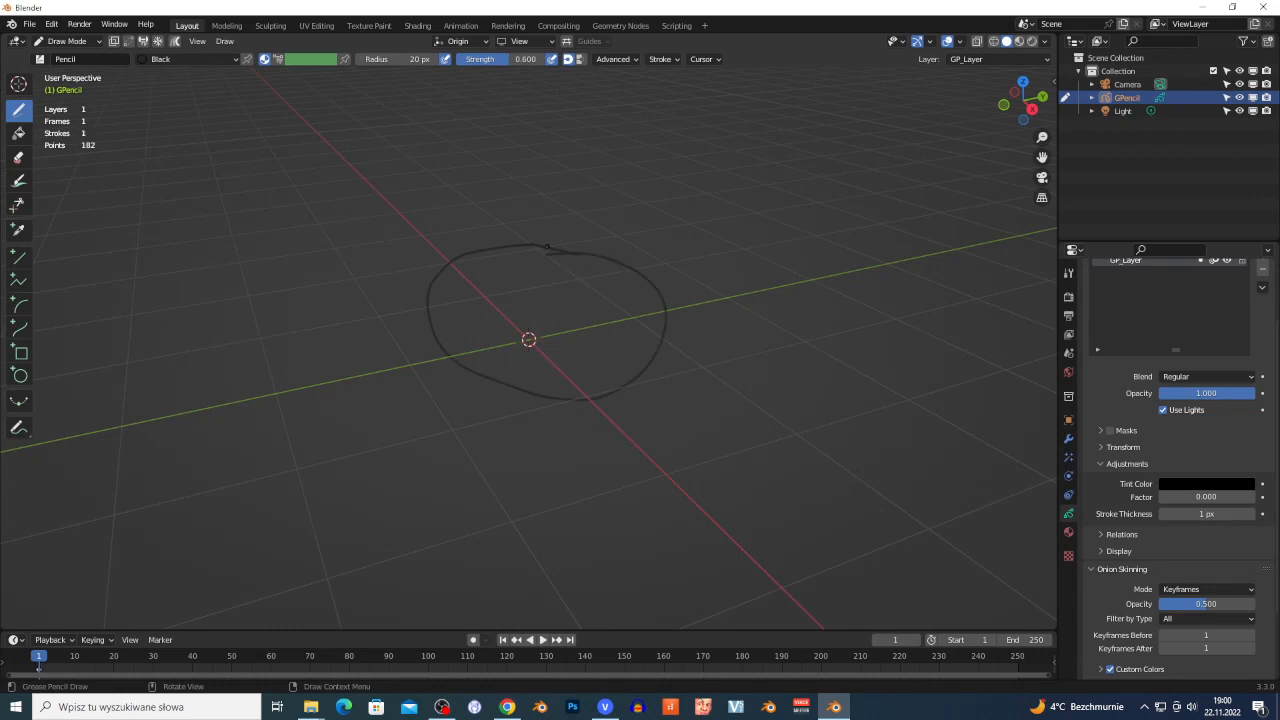
pyautogui.moveTo(1182, 514); pyautogui.dragTo(1255, 514)
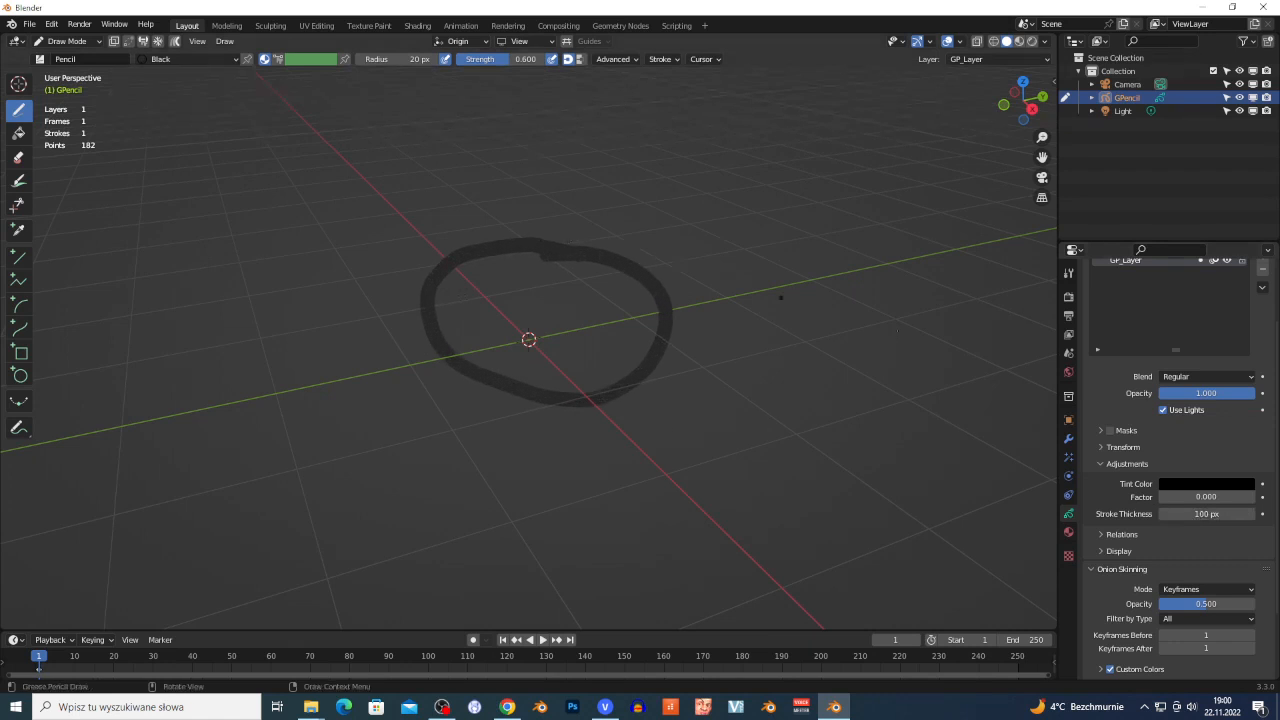
# Draw long winding test strokes around the circle, and undo all test strokes together with the thickness change.
pyautogui.scroll(-5, 781, 297)
pyautogui.moveTo(781, 300)
pyautogui.mouseDown()
pyautogui.moveTo(590, 178)
pyautogui.moveTo(655, 268)
pyautogui.moveTo(785, 336)
pyautogui.moveTo(762, 366)
pyautogui.moveTo(622, 405)
pyautogui.moveTo(735, 493)
pyautogui.moveTo(922, 420)
pyautogui.moveTo(866, 331)
pyautogui.moveTo(856, 279)
pyautogui.moveTo(815, 238)
pyautogui.moveTo(614, 140)
pyautogui.moveTo(465, 185)
pyautogui.moveTo(590, 276)
pyautogui.moveTo(632, 345)
pyautogui.moveTo(538, 443)
pyautogui.moveTo(720, 522)
pyautogui.moveTo(965, 484)
pyautogui.moveTo(1005, 312)
pyautogui.moveTo(879, 204)
pyautogui.moveTo(686, 168)
pyautogui.moveTo(448, 94)
pyautogui.moveTo(401, 248)
pyautogui.moveTo(518, 368)
pyautogui.moveTo(424, 499)
pyautogui.moveTo(818, 567)
pyautogui.moveTo(849, 545)
pyautogui.mouseUp()
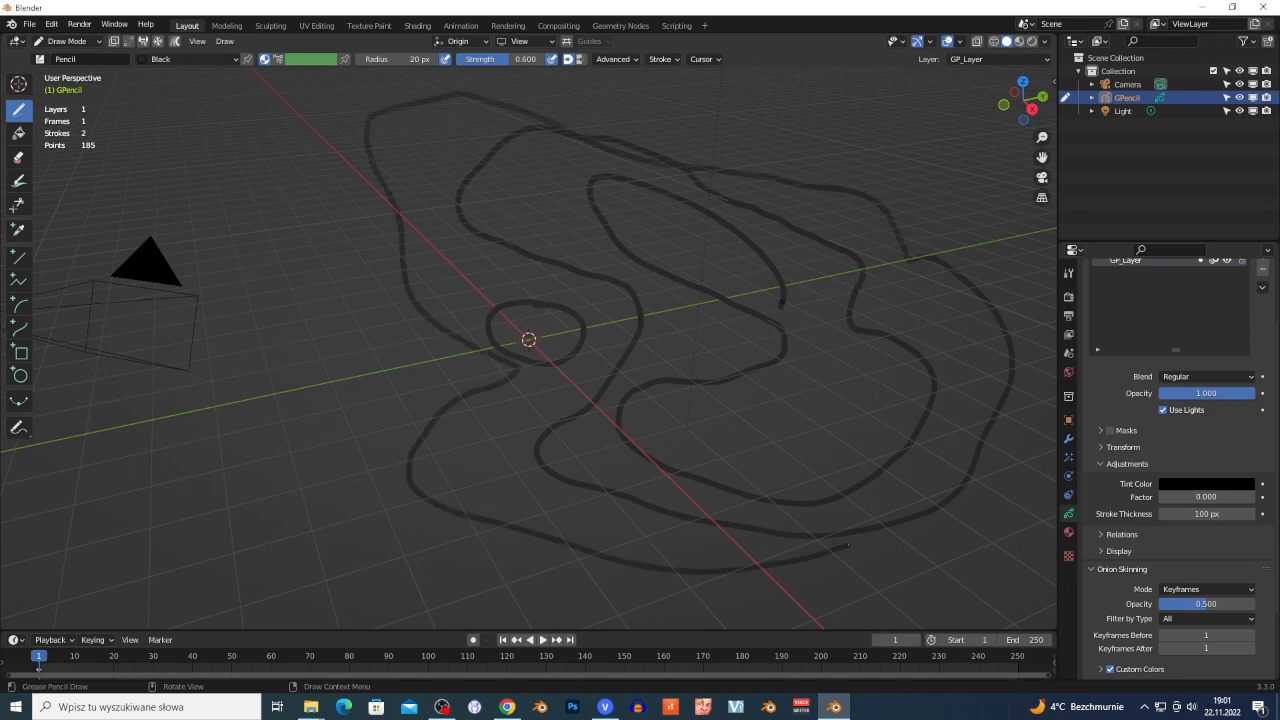
pyautogui.moveTo(767, 453); pyautogui.dragTo(775, 379)
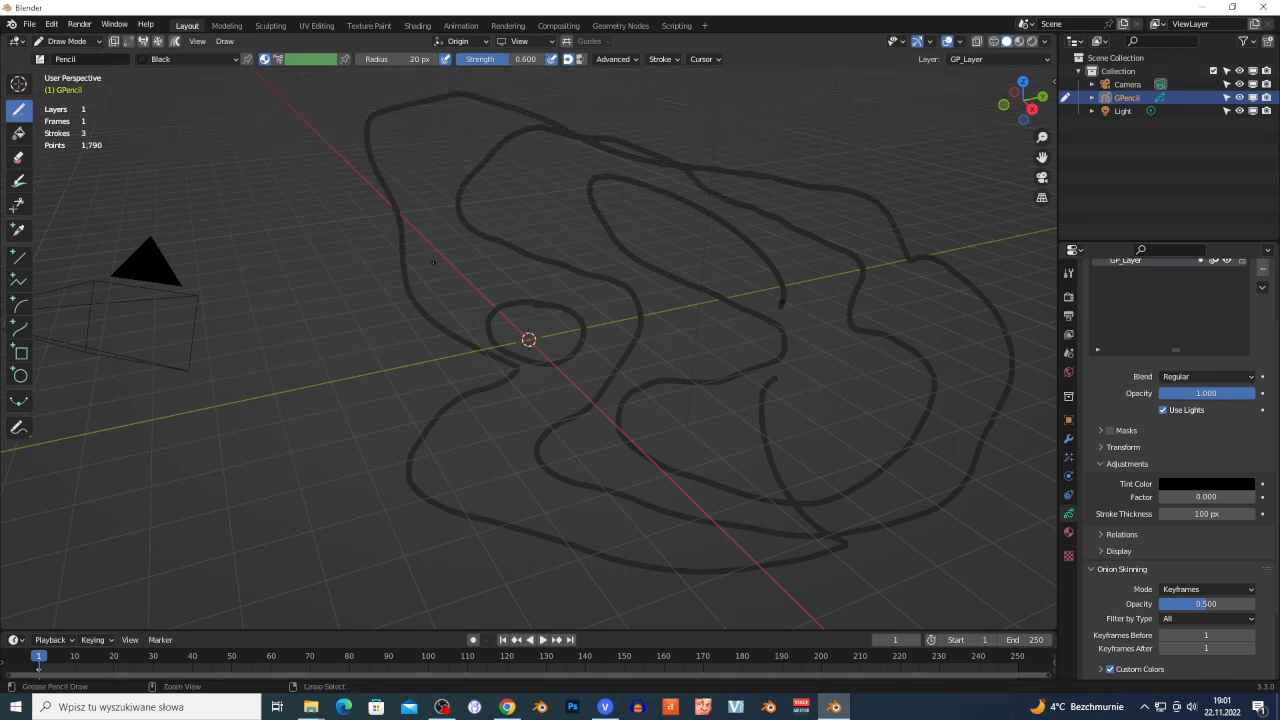
pyautogui.hotkey('ctrl', 'z')
pyautogui.hotkey('ctrl', 'z')
pyautogui.hotkey('ctrl', 'z')
pyautogui.hotkey('ctrl', 'z')
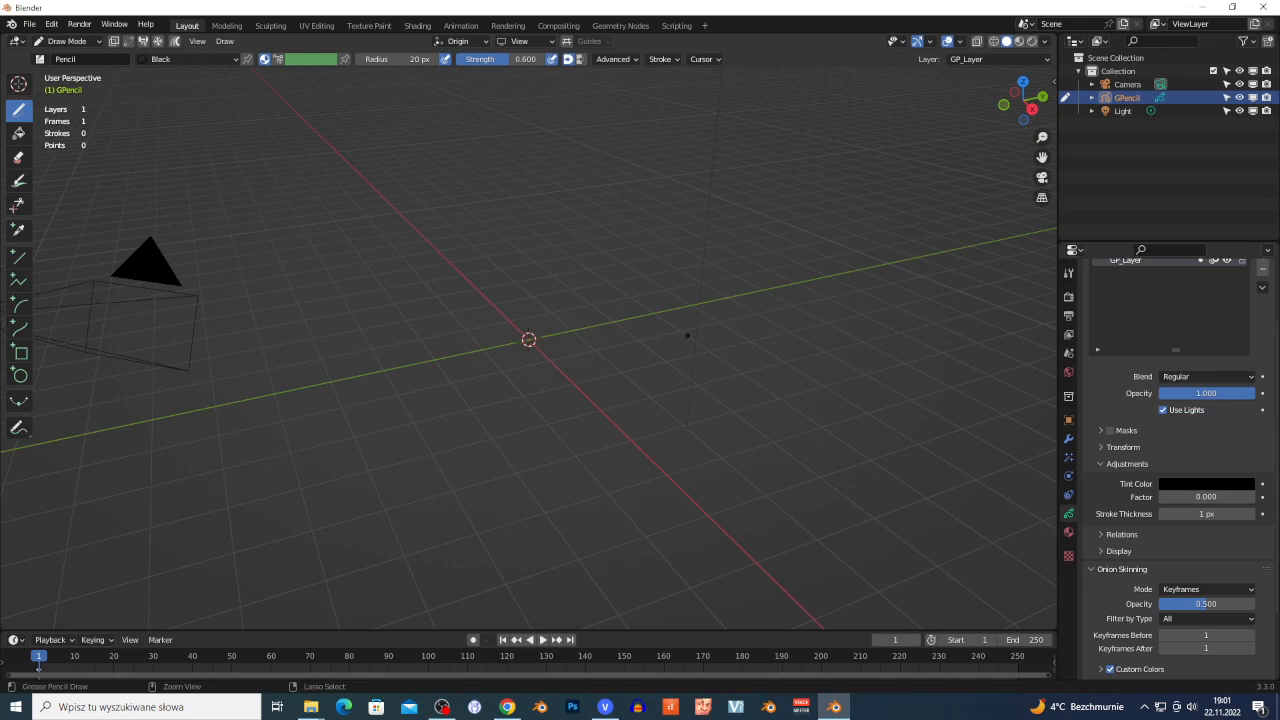
# Set the layer's Stroke Thickness to 100 px and the Pencil brush's Strength to 1.000.
pyautogui.moveTo(1206, 514); pyautogui.dragTo(1270, 514)
pyautogui.scroll(-1, 381, 340)
pyautogui.scroll(-3, 381, 340)
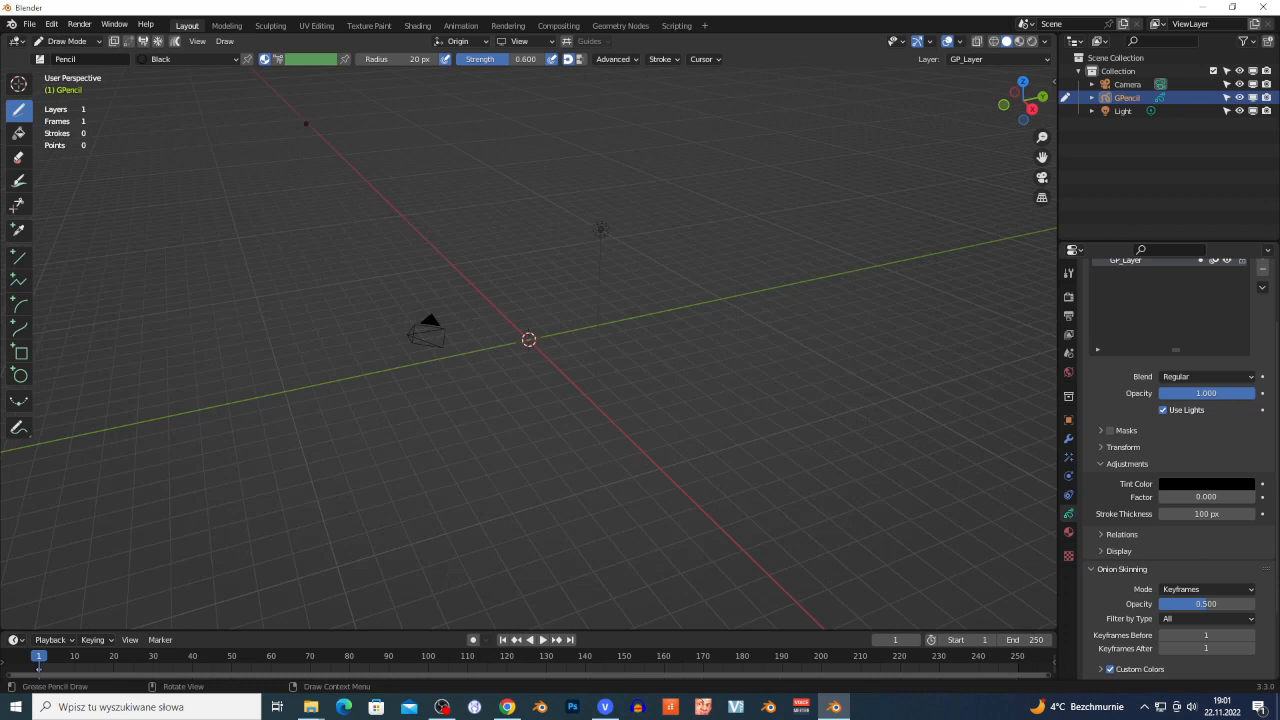
pyautogui.scroll(5, 429, 100)
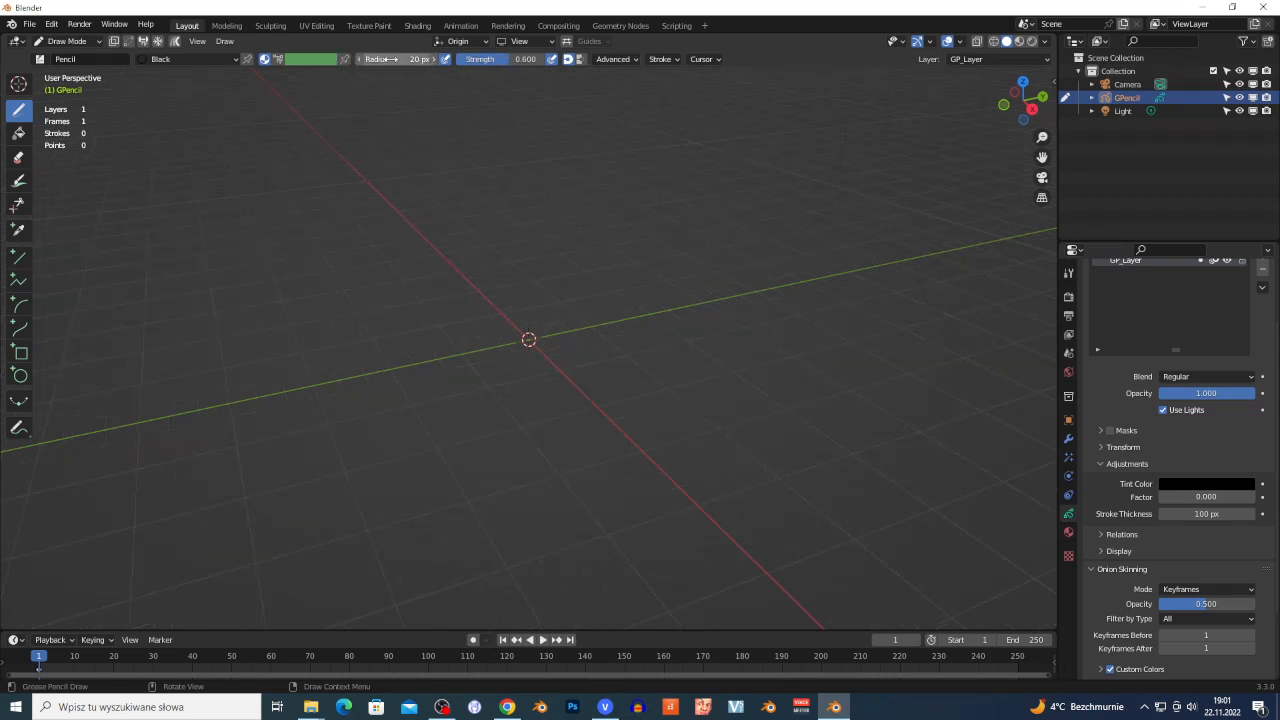
pyautogui.moveTo(477, 62); pyautogui.dragTo(525, 62)
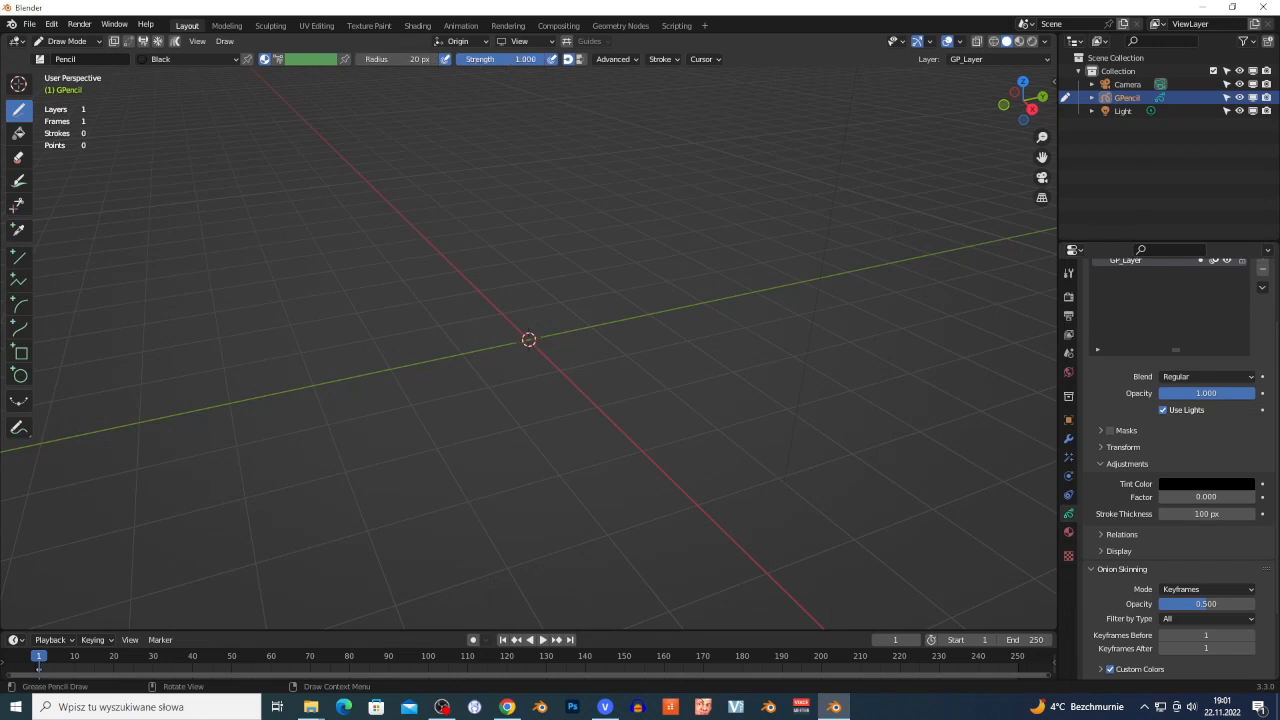
# Draw a cartoon face near the origin with a round head outline, two eyes, a mouth, a nose dot and two large ears.
pyautogui.moveTo(592, 212)
pyautogui.mouseDown()
pyautogui.moveTo(412, 232)
pyautogui.moveTo(565, 362)
pyautogui.moveTo(552, 226)
pyautogui.mouseUp()
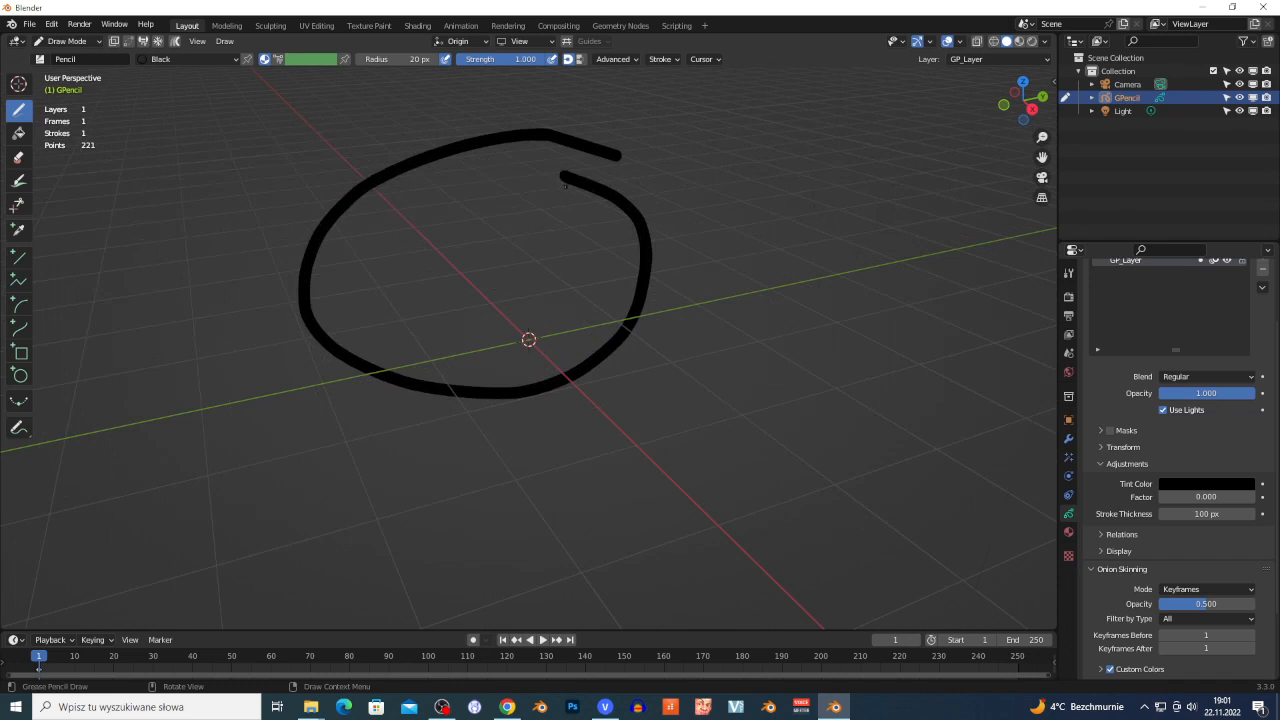
pyautogui.moveTo(424, 206)
pyautogui.mouseDown()
pyautogui.moveTo(386, 218)
pyautogui.moveTo(436, 222)
pyautogui.mouseUp()
pyautogui.moveTo(530, 221)
pyautogui.mouseDown()
pyautogui.moveTo(507, 240)
pyautogui.moveTo(530, 206)
pyautogui.moveTo(508, 200)
pyautogui.mouseUp()
pyautogui.click(360, 294)
pyautogui.moveTo(360, 294)
pyautogui.mouseDown()
pyautogui.moveTo(574, 379)
pyautogui.moveTo(595, 323)
pyautogui.mouseUp()
pyautogui.click(443, 270)
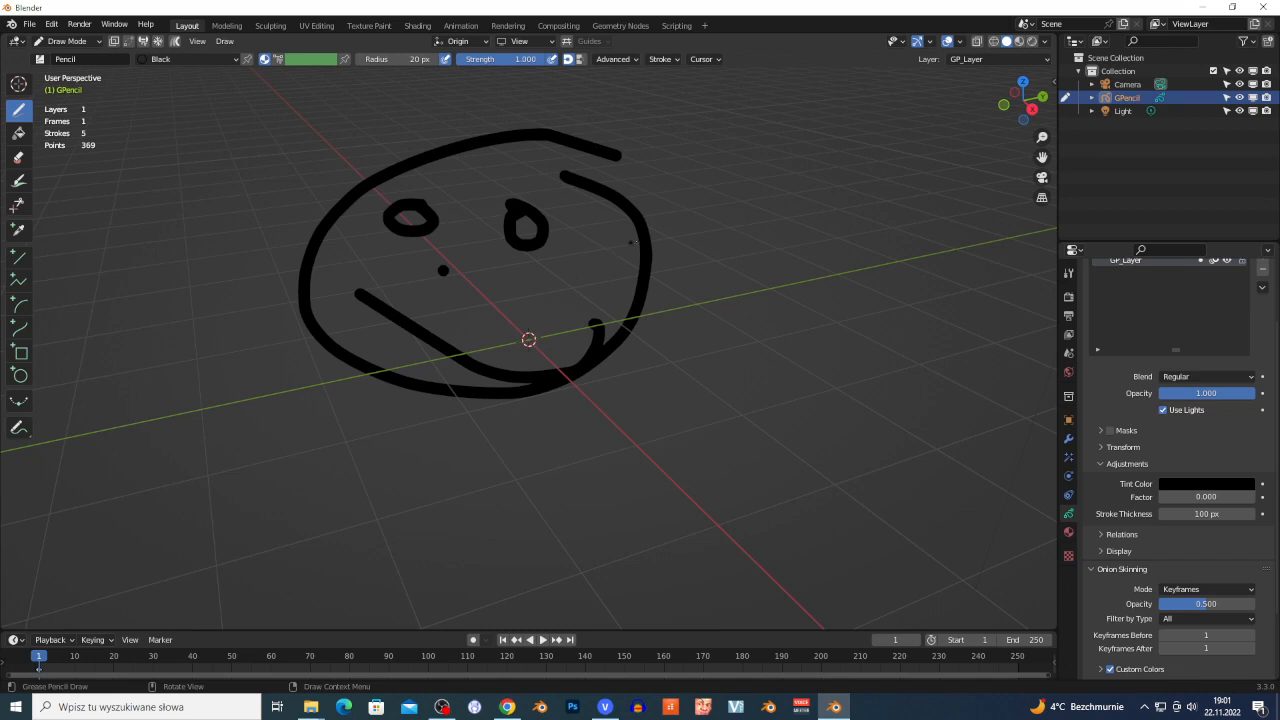
pyautogui.moveTo(649, 236)
pyautogui.mouseDown()
pyautogui.moveTo(692, 193)
pyautogui.moveTo(778, 265)
pyautogui.moveTo(700, 380)
pyautogui.moveTo(633, 317)
pyautogui.mouseUp()
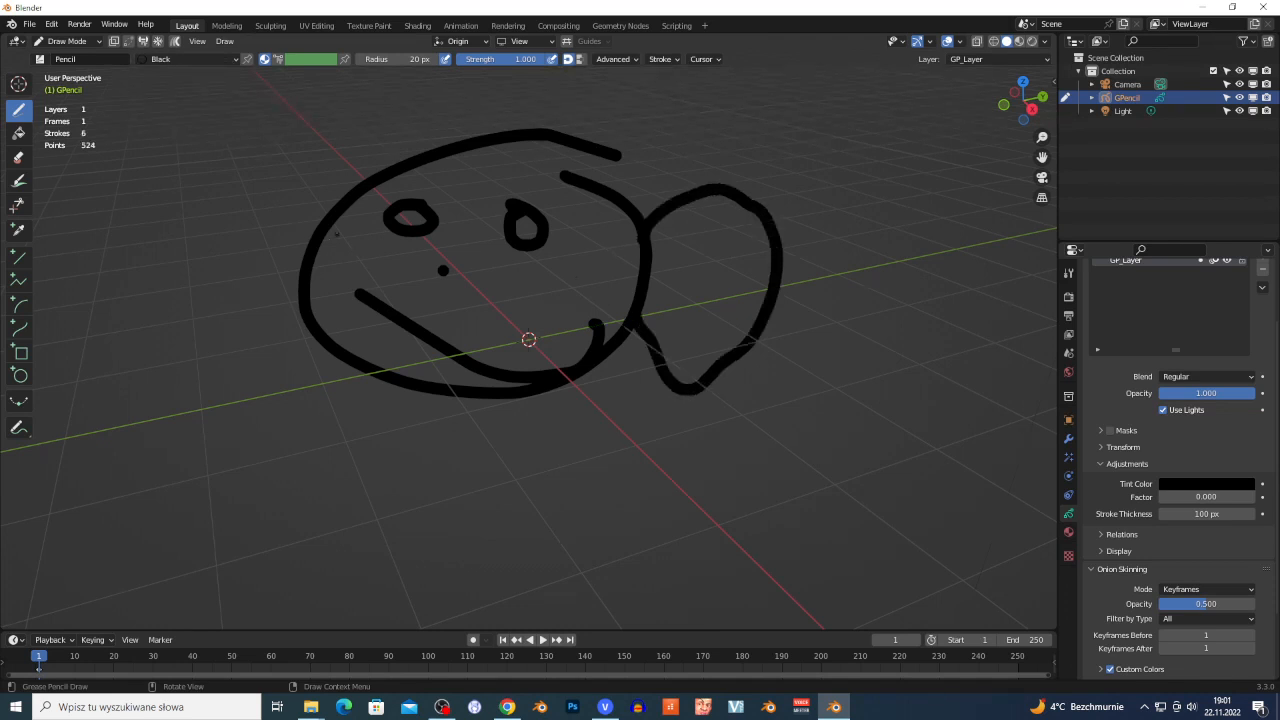
pyautogui.moveTo(335, 213)
pyautogui.mouseDown()
pyautogui.moveTo(246, 134)
pyautogui.moveTo(207, 232)
pyautogui.moveTo(280, 306)
pyautogui.moveTo(302, 302)
pyautogui.mouseUp()
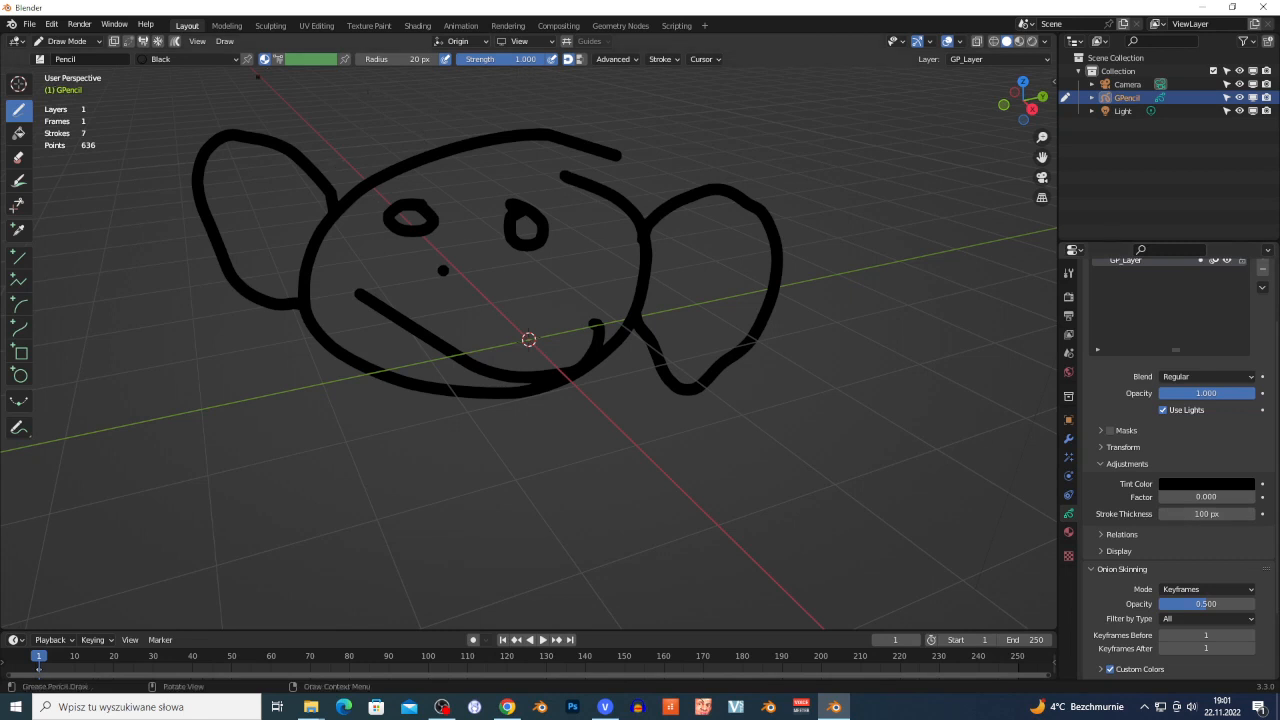
# Switch to Object Mode and convert the Grease Pencil face drawing to a Path curve.
pyautogui.click(62, 42)
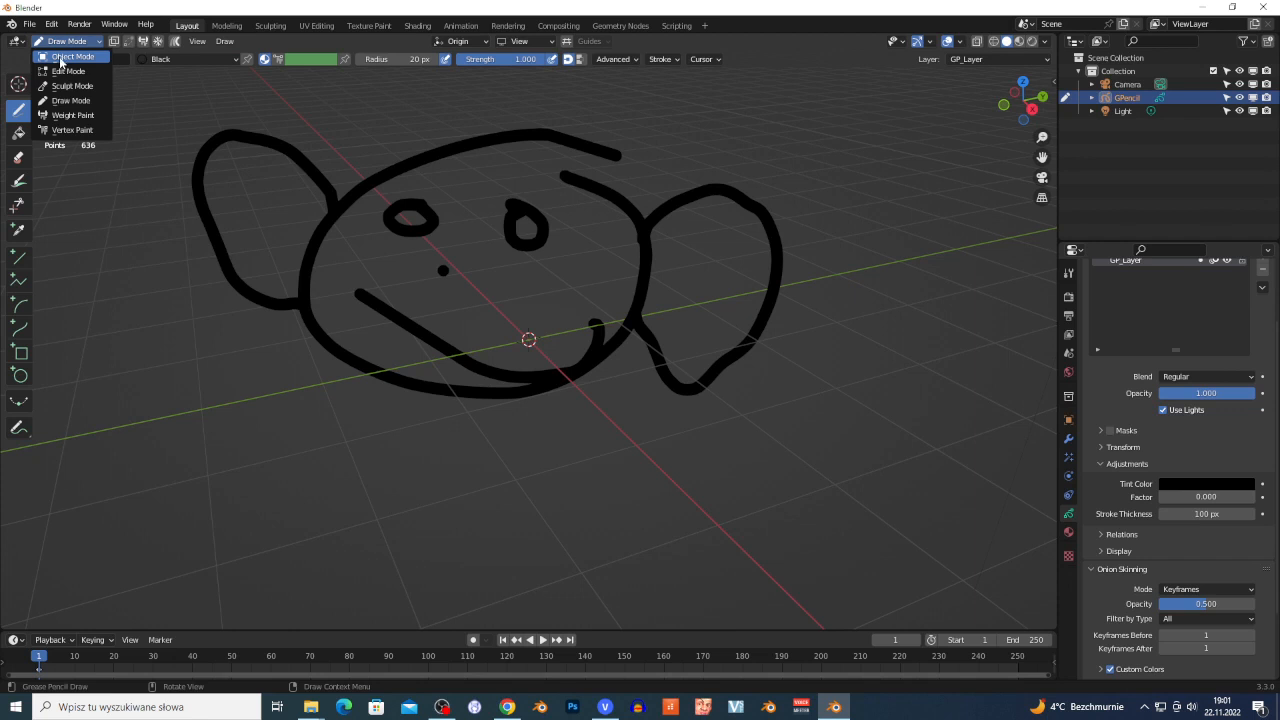
pyautogui.click(61, 58)
pyautogui.click(705, 150)
pyautogui.click(632, 205)
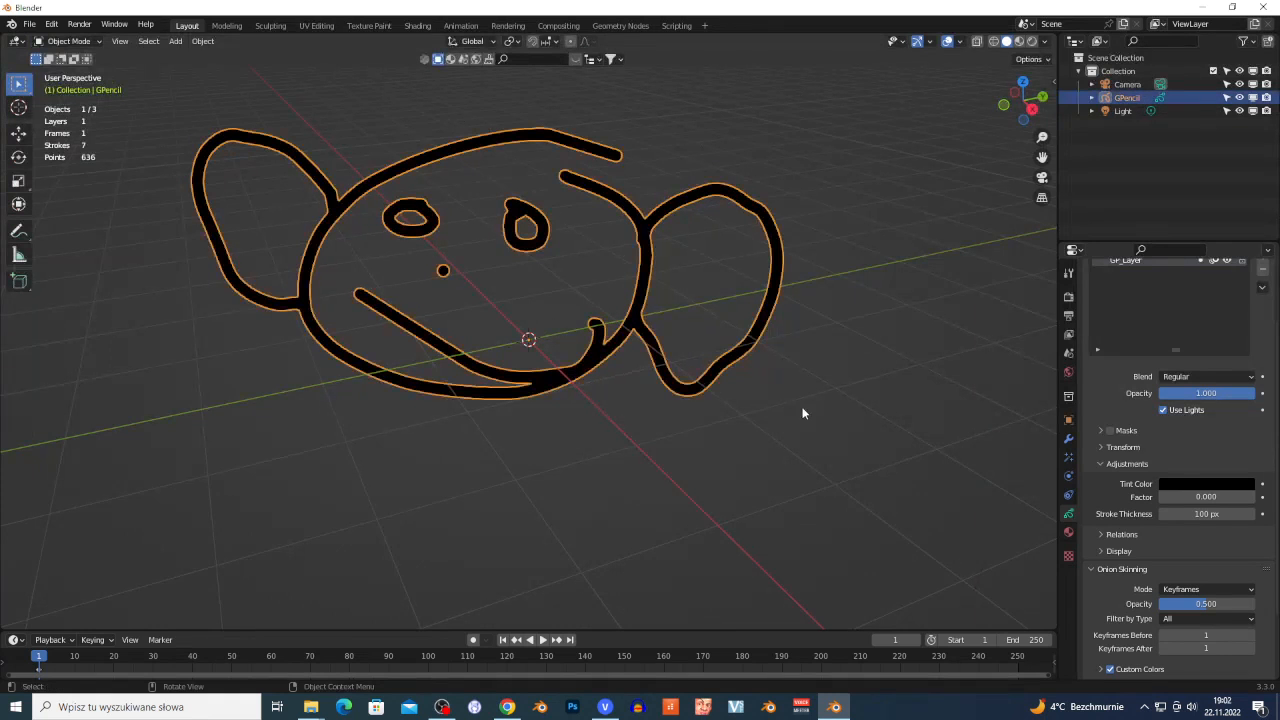
pyautogui.rightClick(622, 282)
pyautogui.moveTo(623, 283)
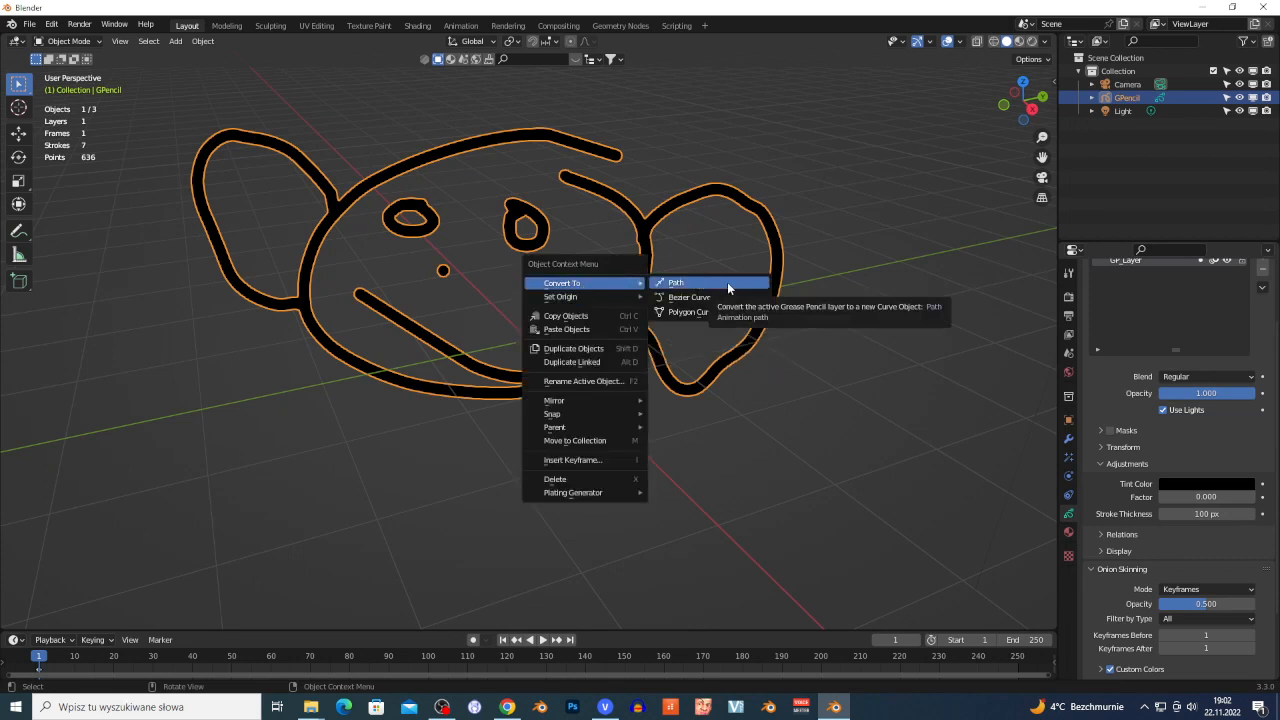
pyautogui.click(692, 284)
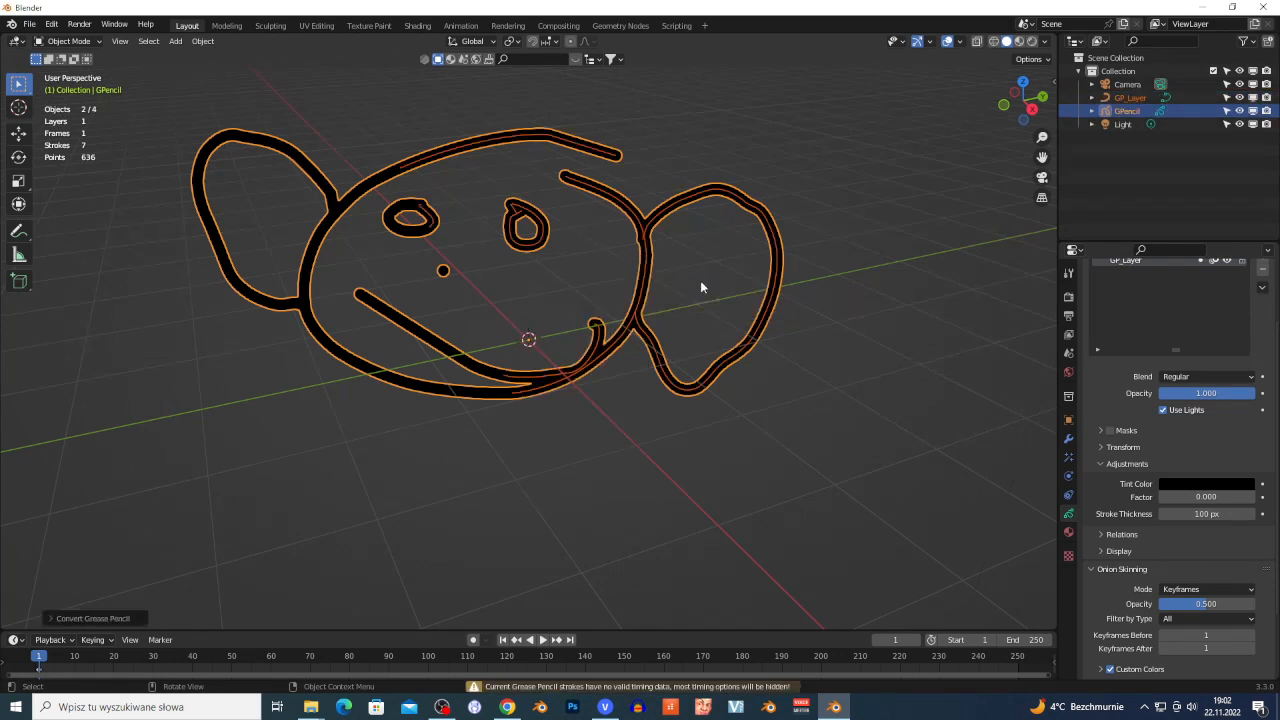
# Delete the original GPencil object from the scene, keeping the converted GP_Layer curve.
pyautogui.click(1130, 98)
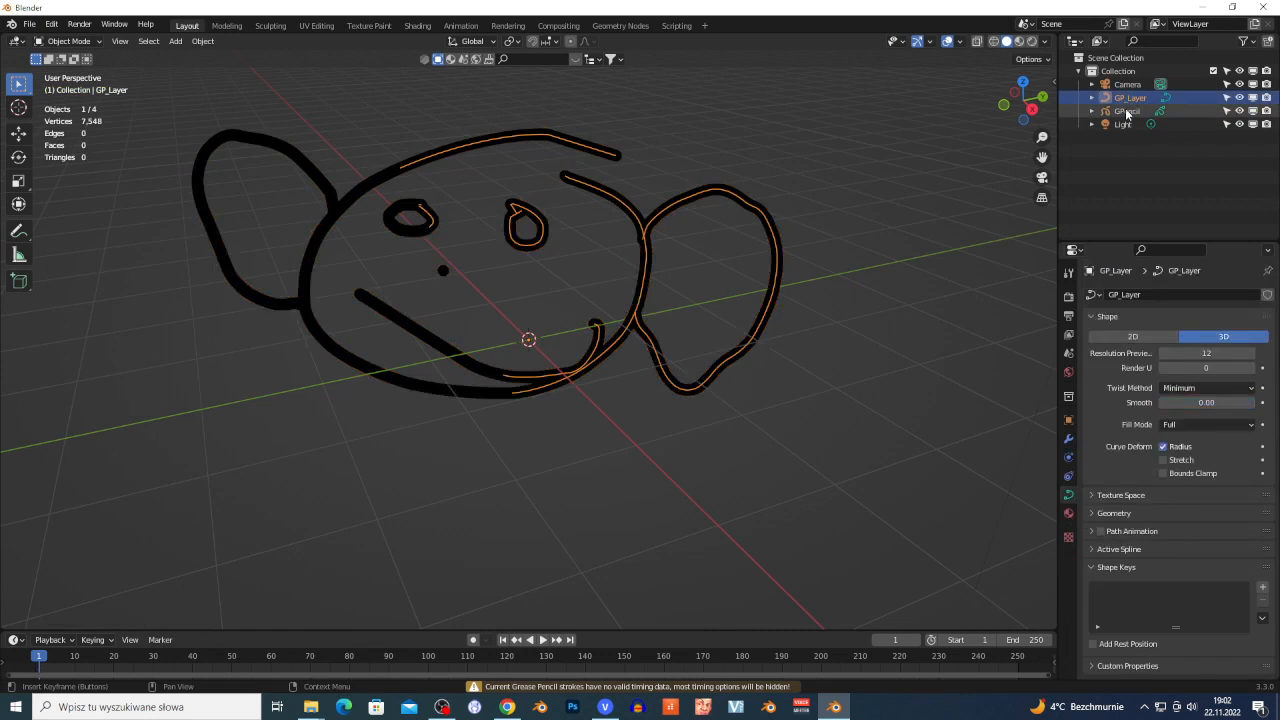
pyautogui.click(1126, 111)
pyautogui.click(1137, 160)
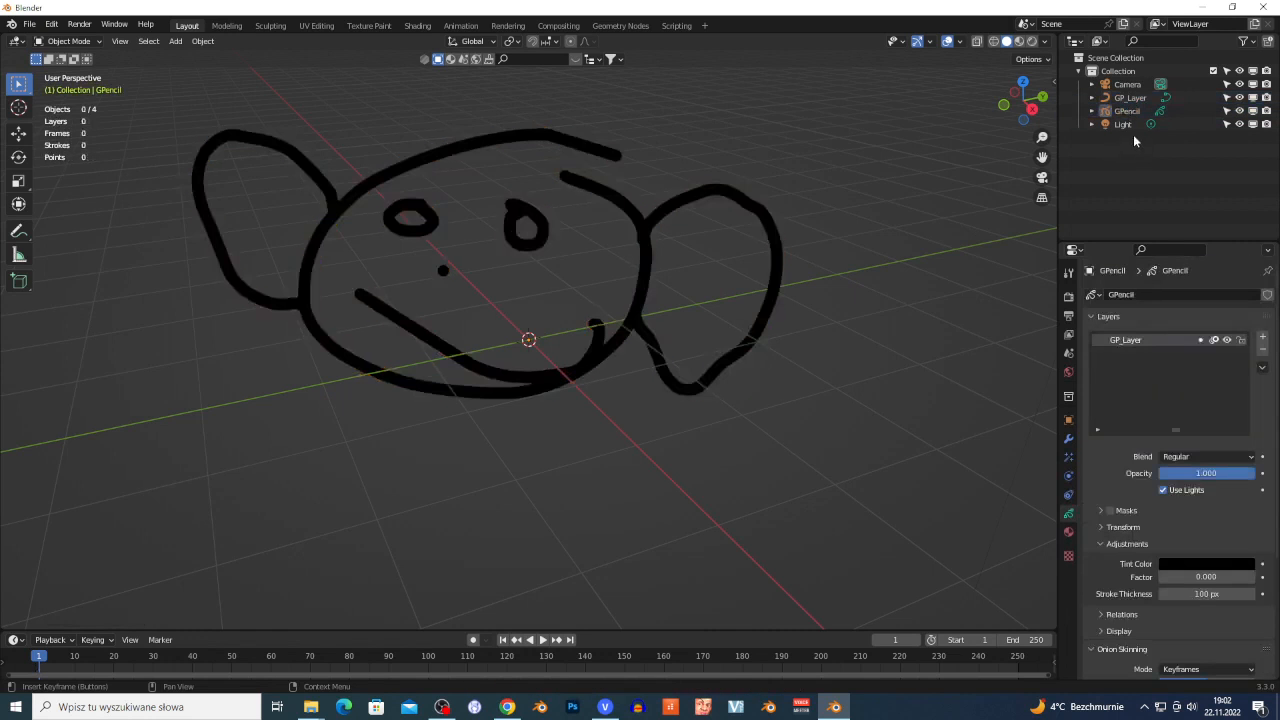
pyautogui.click(1124, 113)
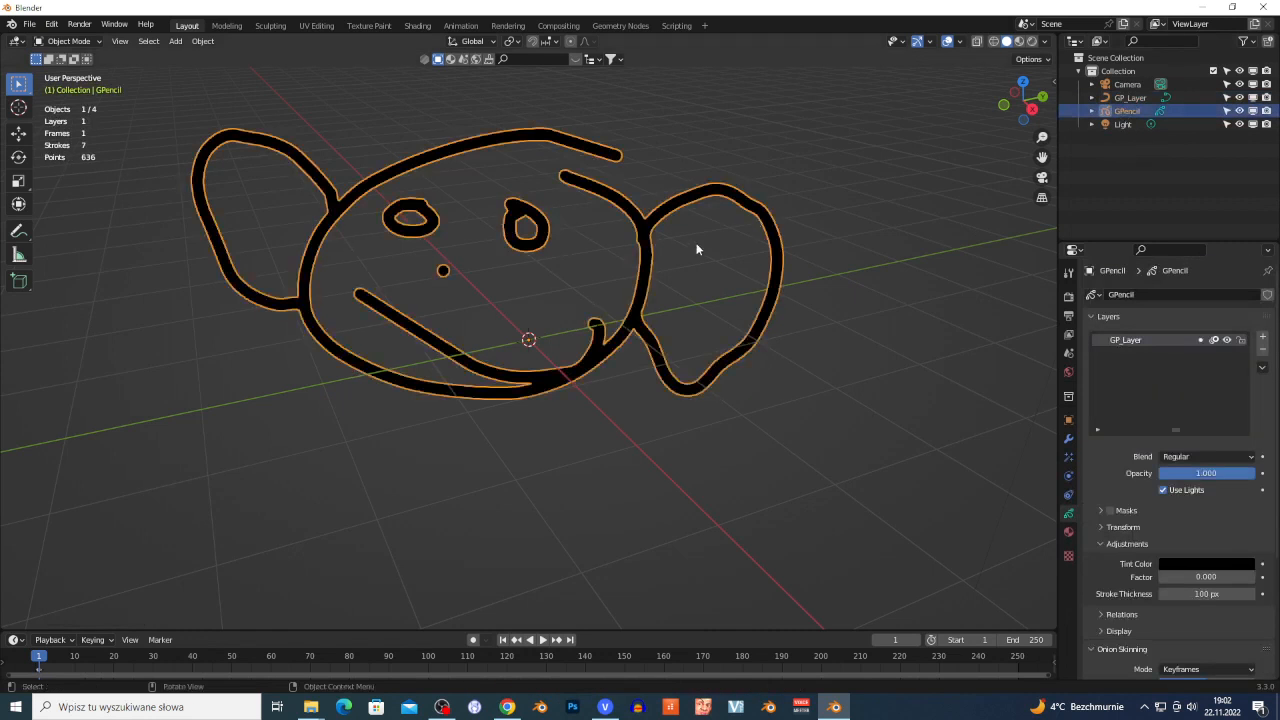
pyautogui.press('x')
pyautogui.click(802, 269)
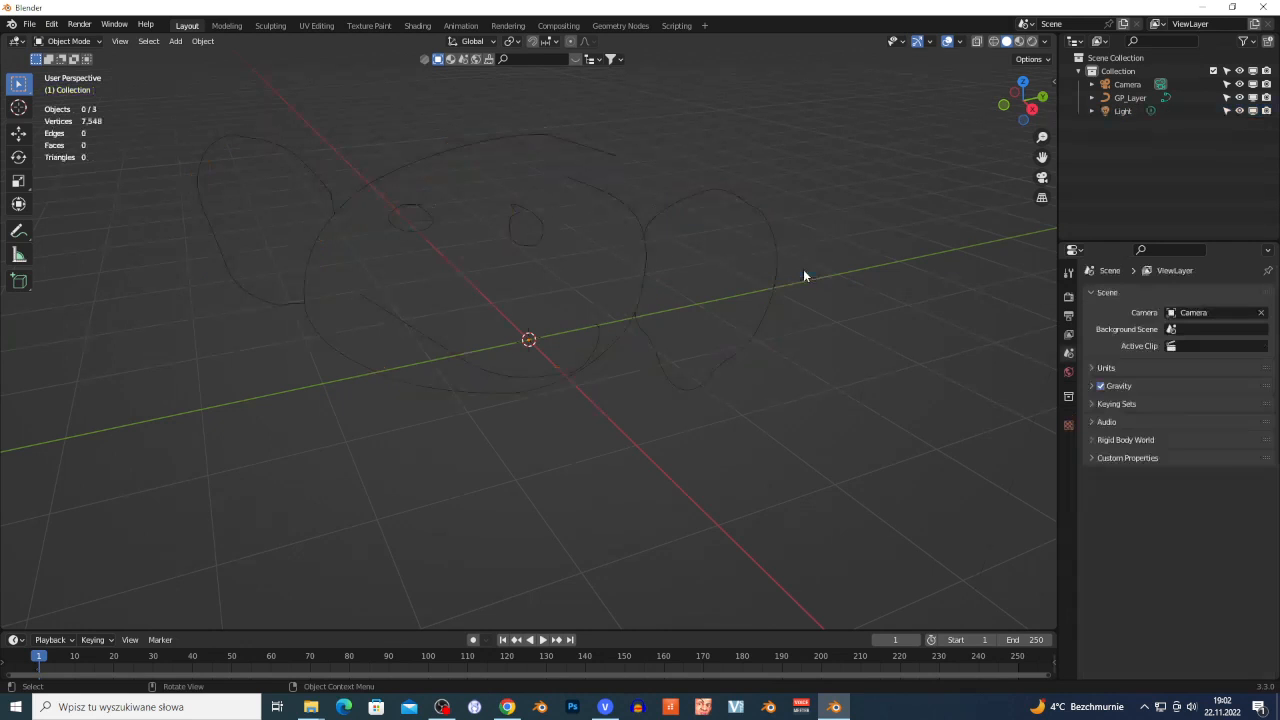
# Give the GP_Layer face curve an Extrude of 0.01 m and a round Bevel Depth of 0.01 m.
pyautogui.click(624, 334)
pyautogui.scroll(2, 573, 329)
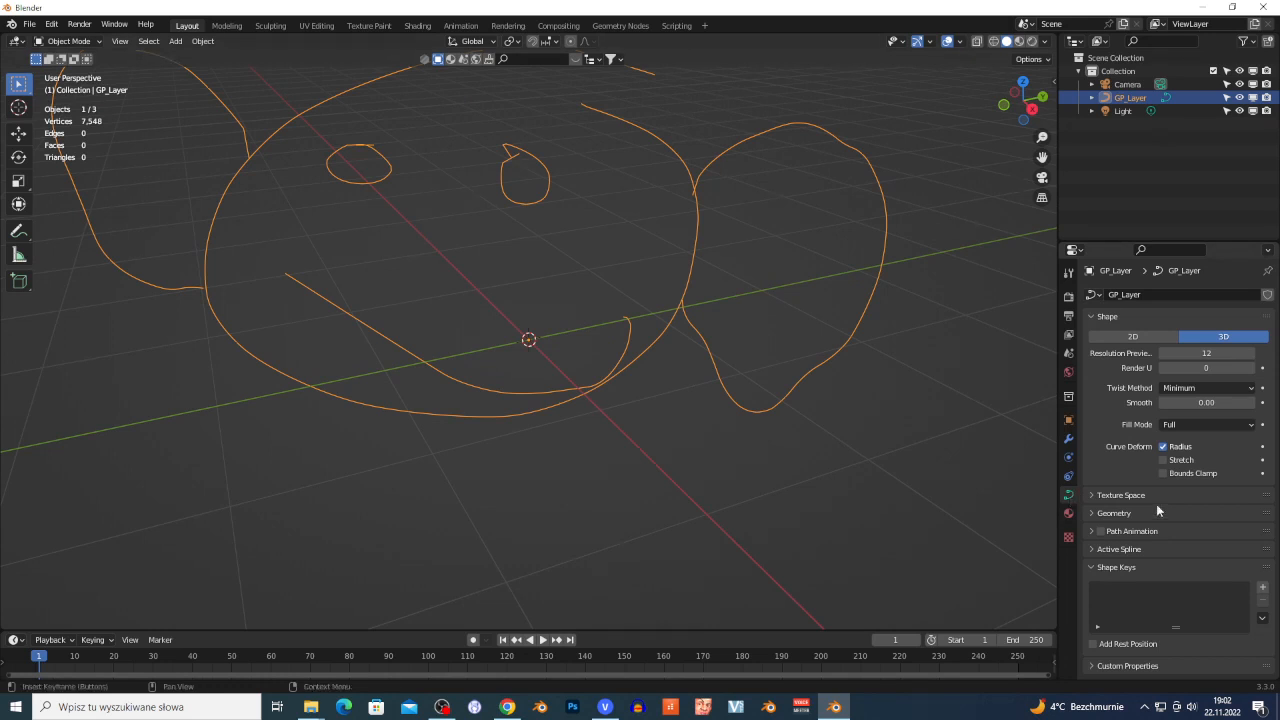
pyautogui.click(1090, 512)
pyautogui.scroll(-1, 1103, 514)
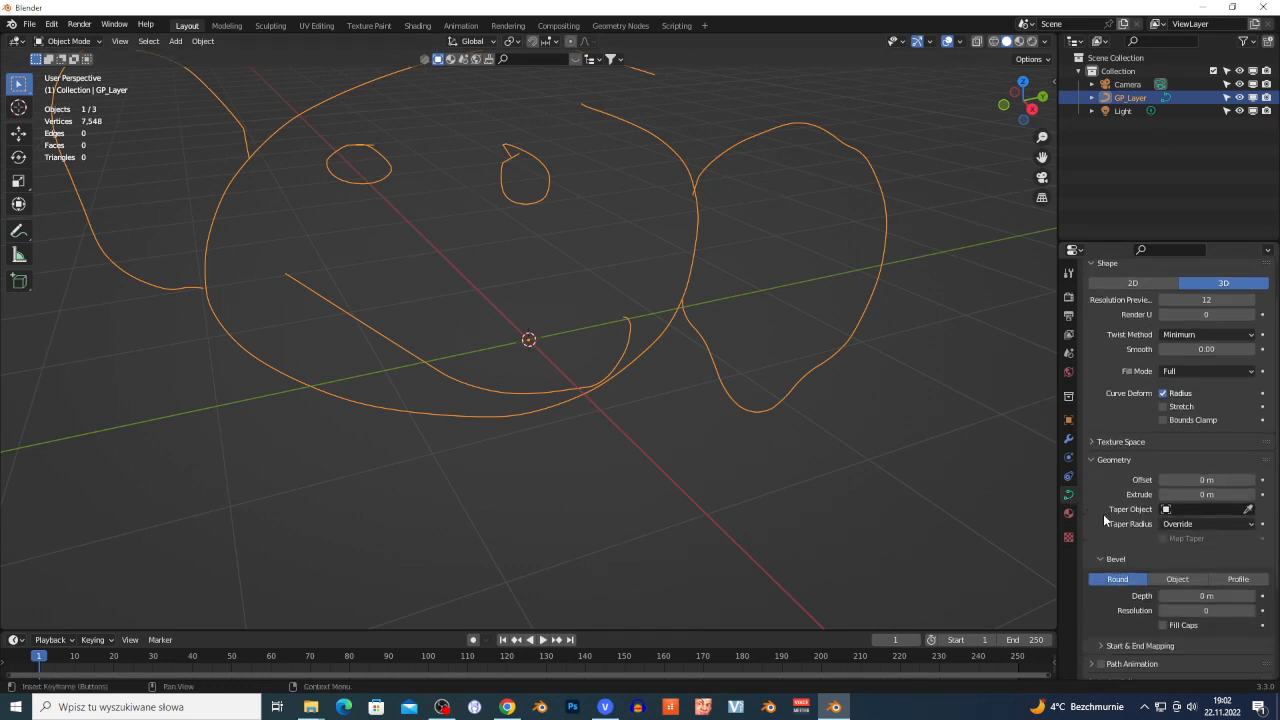
pyautogui.moveTo(1202, 495)
pyautogui.mouseDown()
pyautogui.moveTo(1221, 495)
pyautogui.moveTo(1204, 495)
pyautogui.mouseUp()
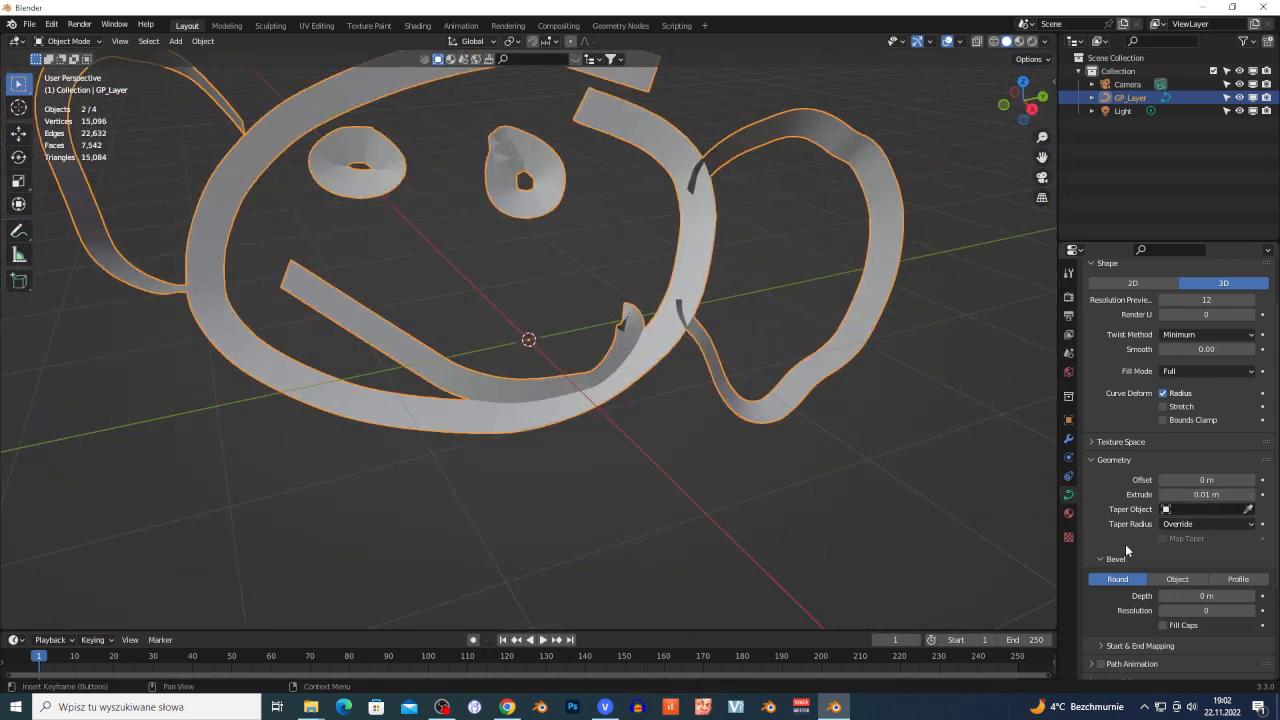
pyautogui.scroll(-2, 1125, 546)
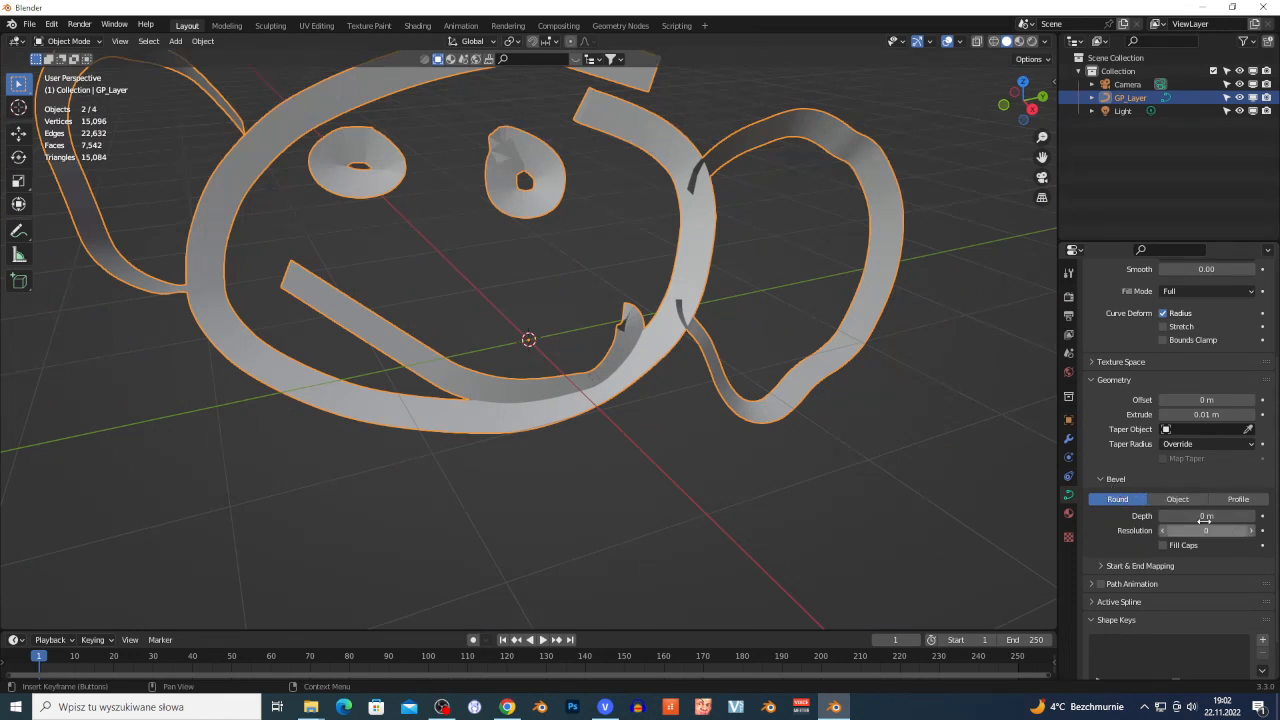
pyautogui.moveTo(1206, 515)
pyautogui.mouseDown()
pyautogui.moveTo(1260, 515)
pyautogui.moveTo(1180, 515)
pyautogui.moveTo(1192, 515)
pyautogui.mouseUp()
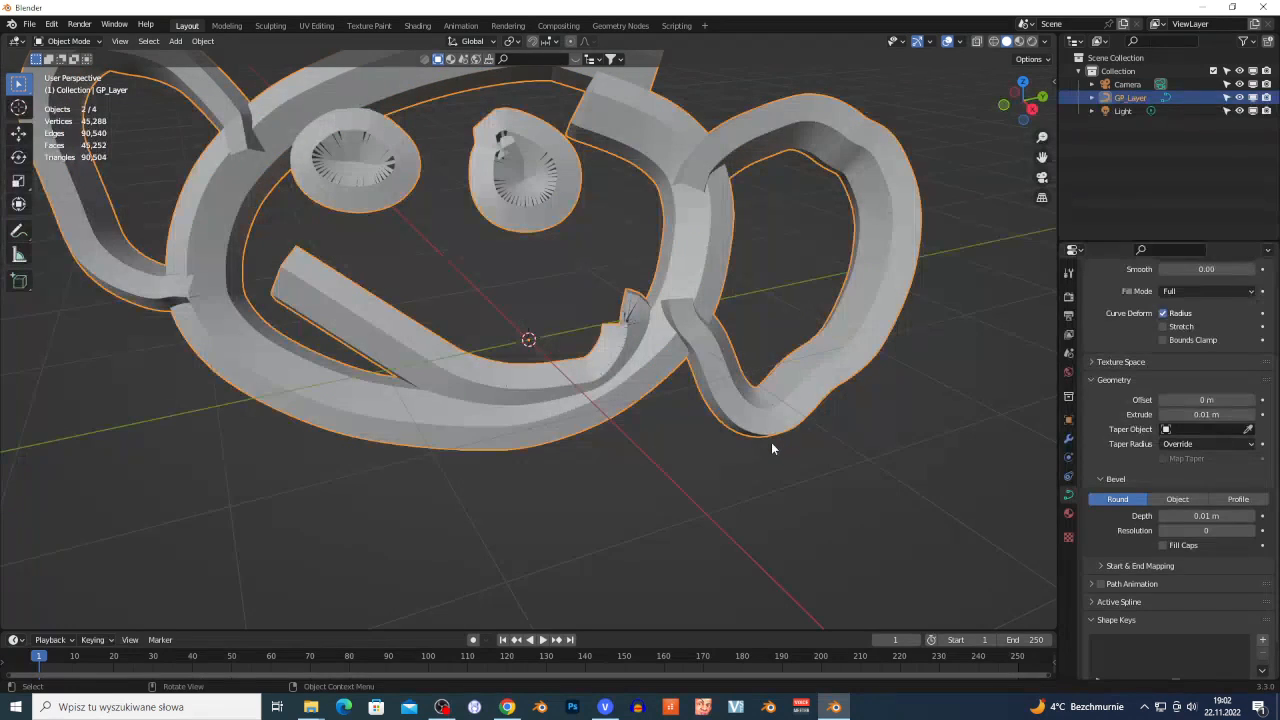
# Convert the thickened face curve to a mesh and inspect its geometry briefly in Edit Mode.
pyautogui.hotkey('shift', '`')
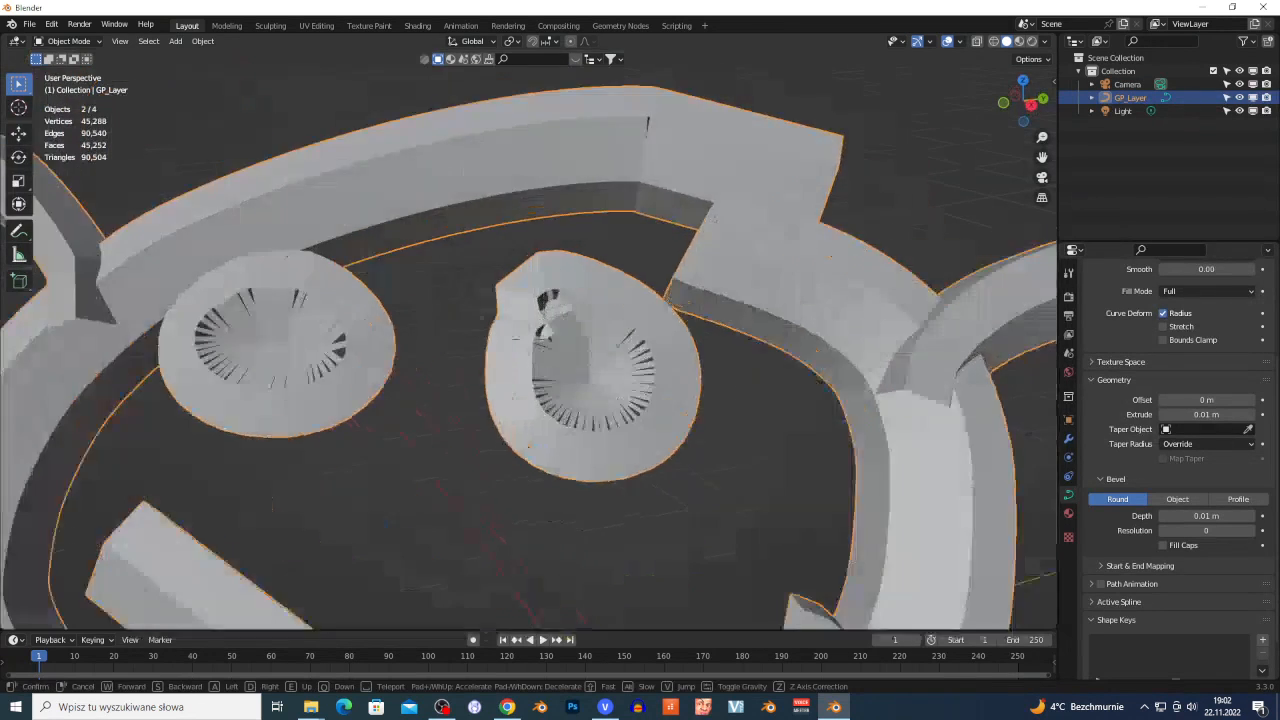
pyautogui.press('s')
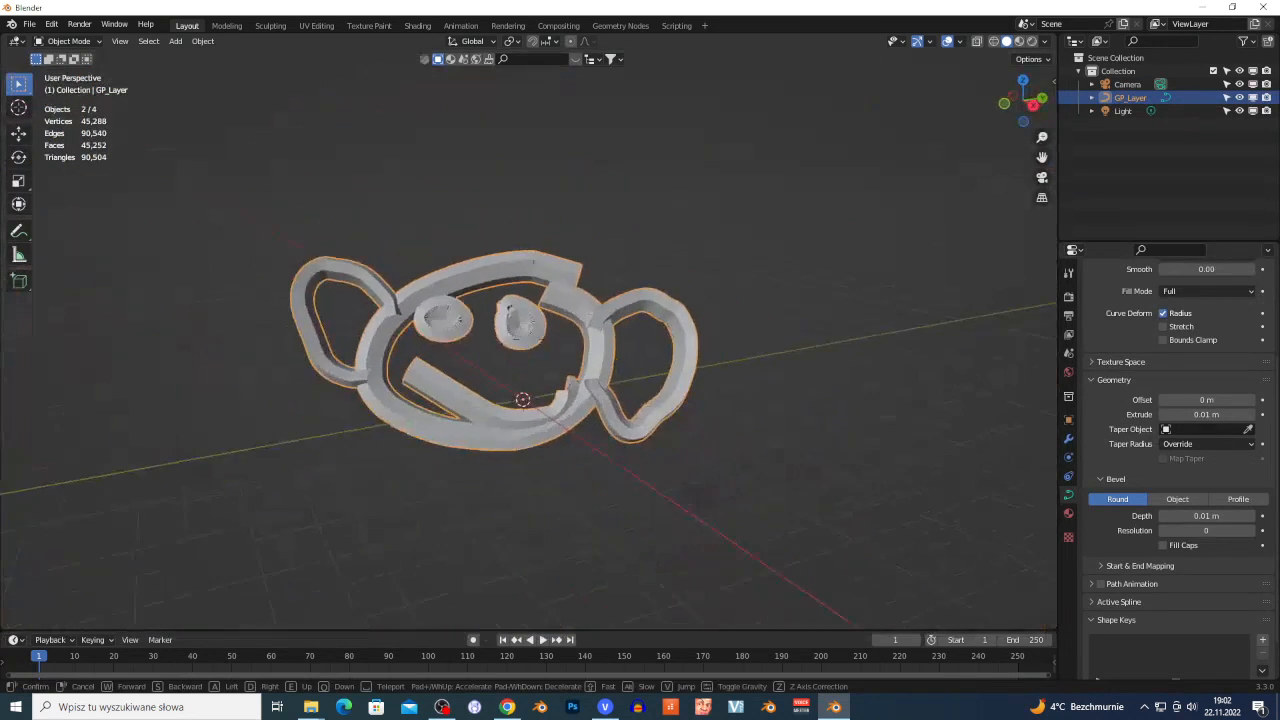
pyautogui.click(767, 442)
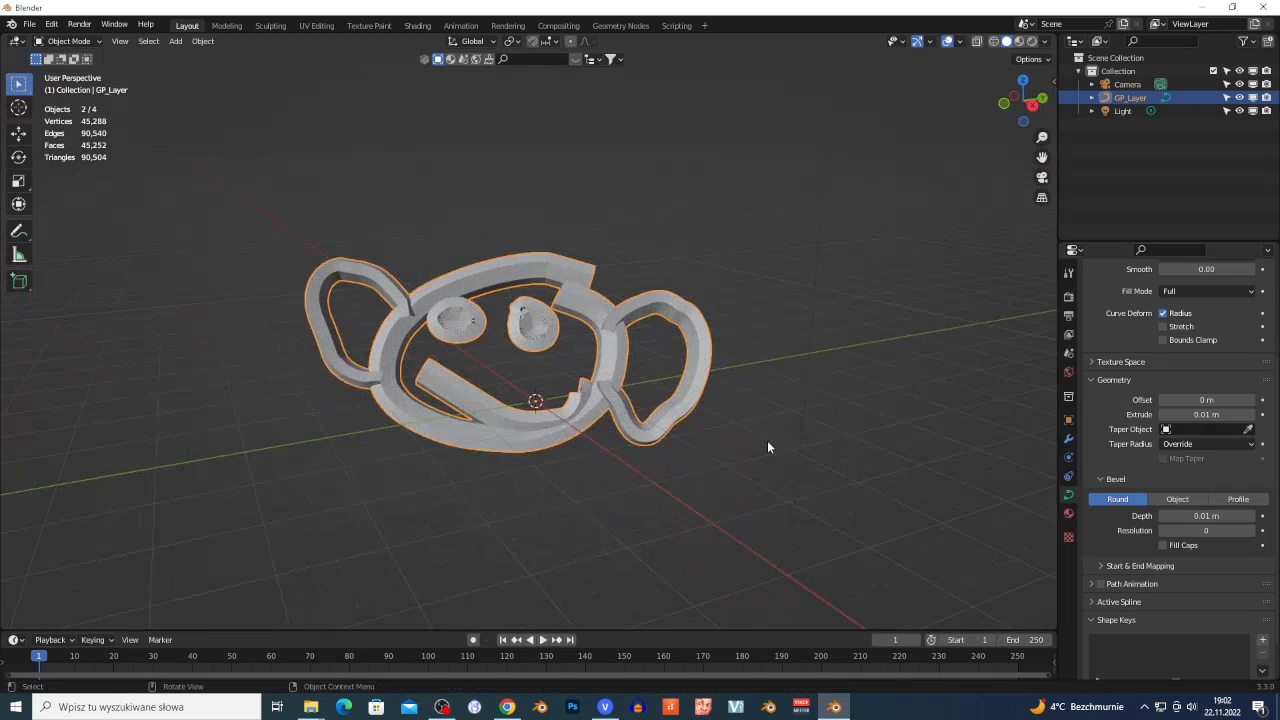
pyautogui.rightClick(507, 272)
pyautogui.moveTo(508, 273)
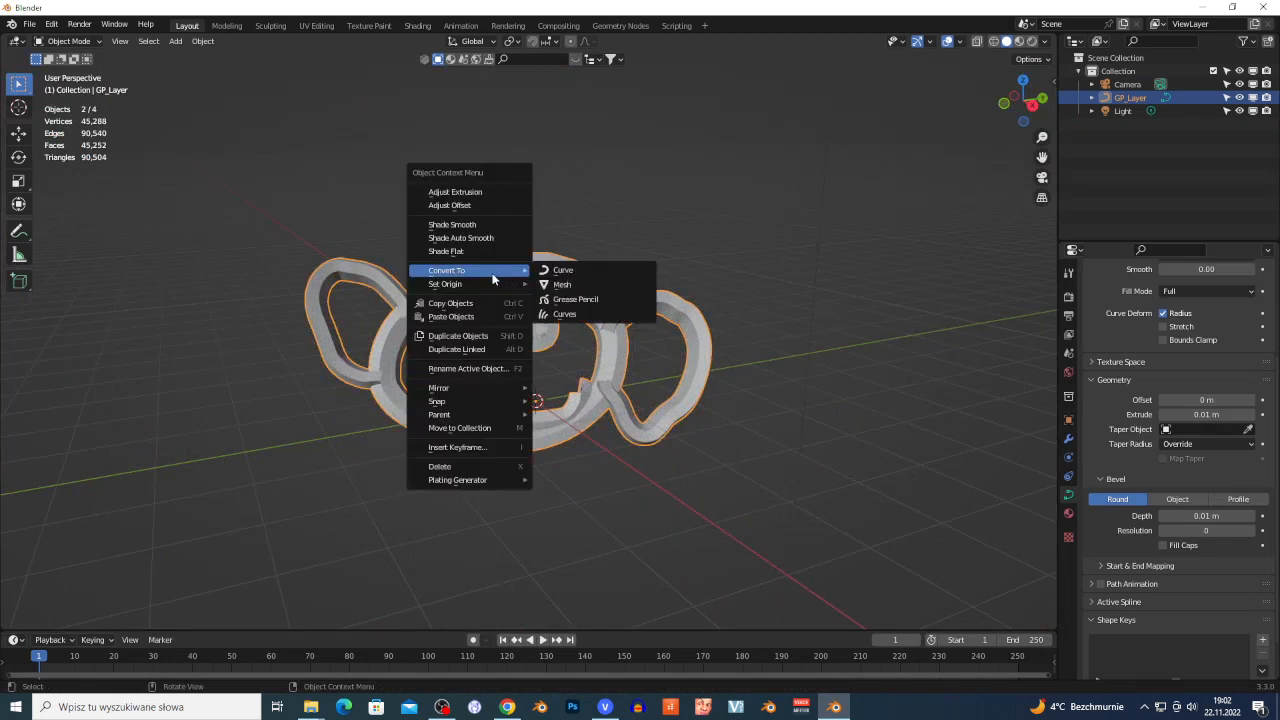
pyautogui.click(586, 284)
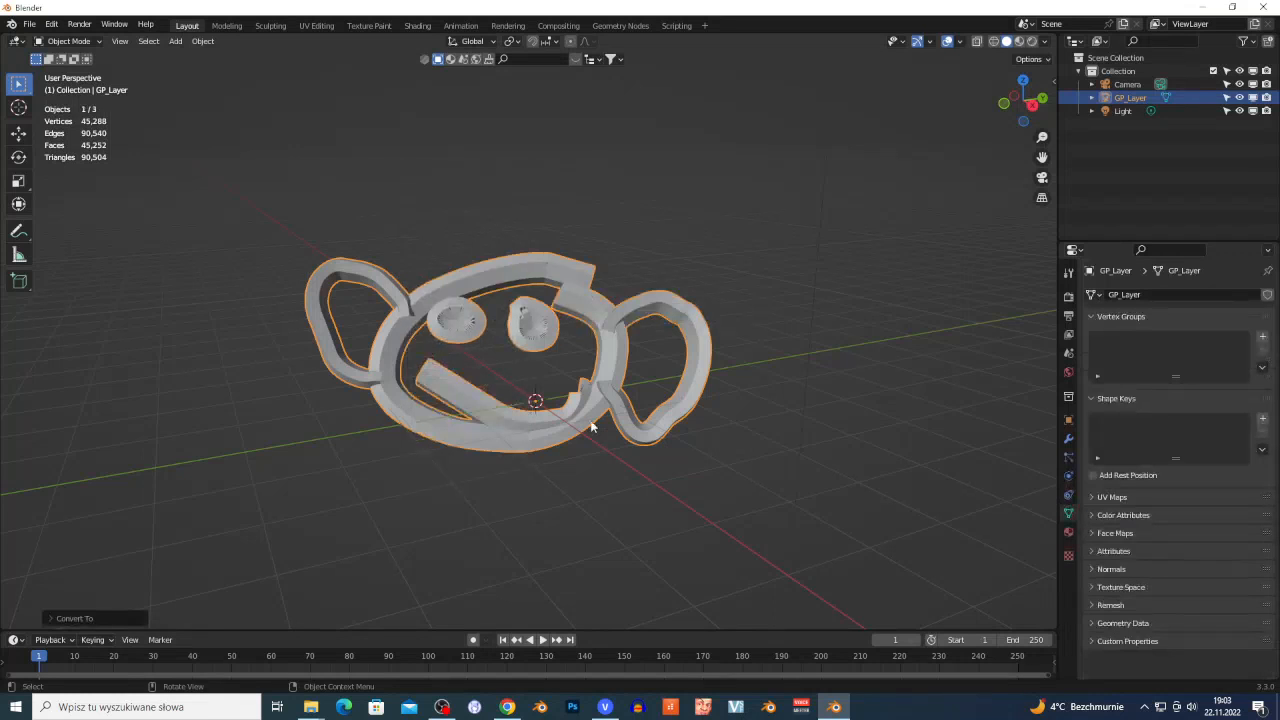
pyautogui.scroll(3, 692, 383)
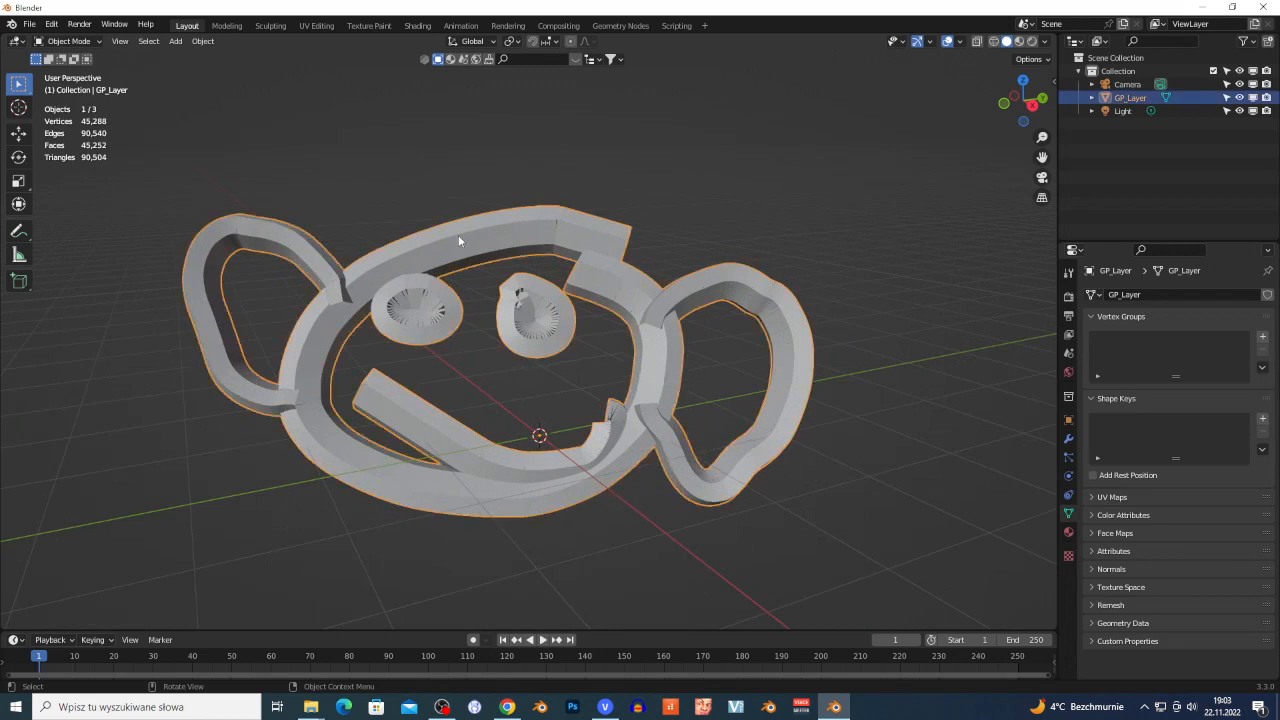
pyautogui.press('Tab')
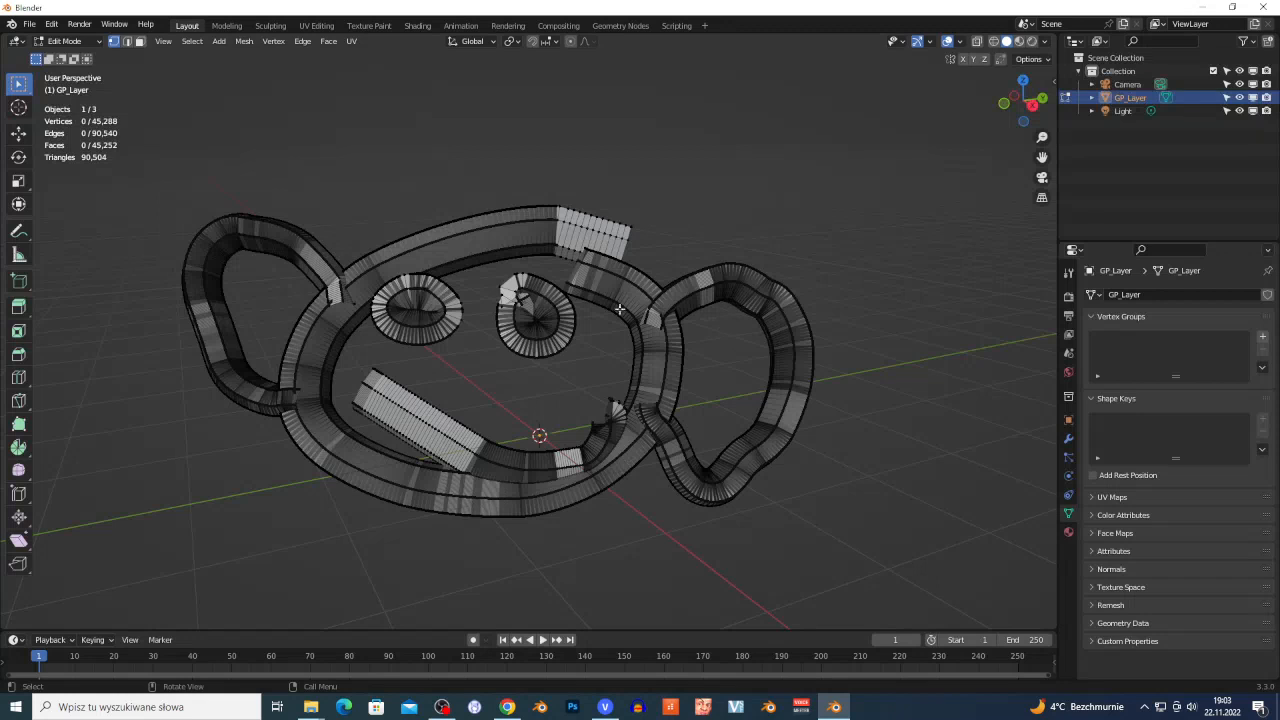
pyautogui.press('Tab')
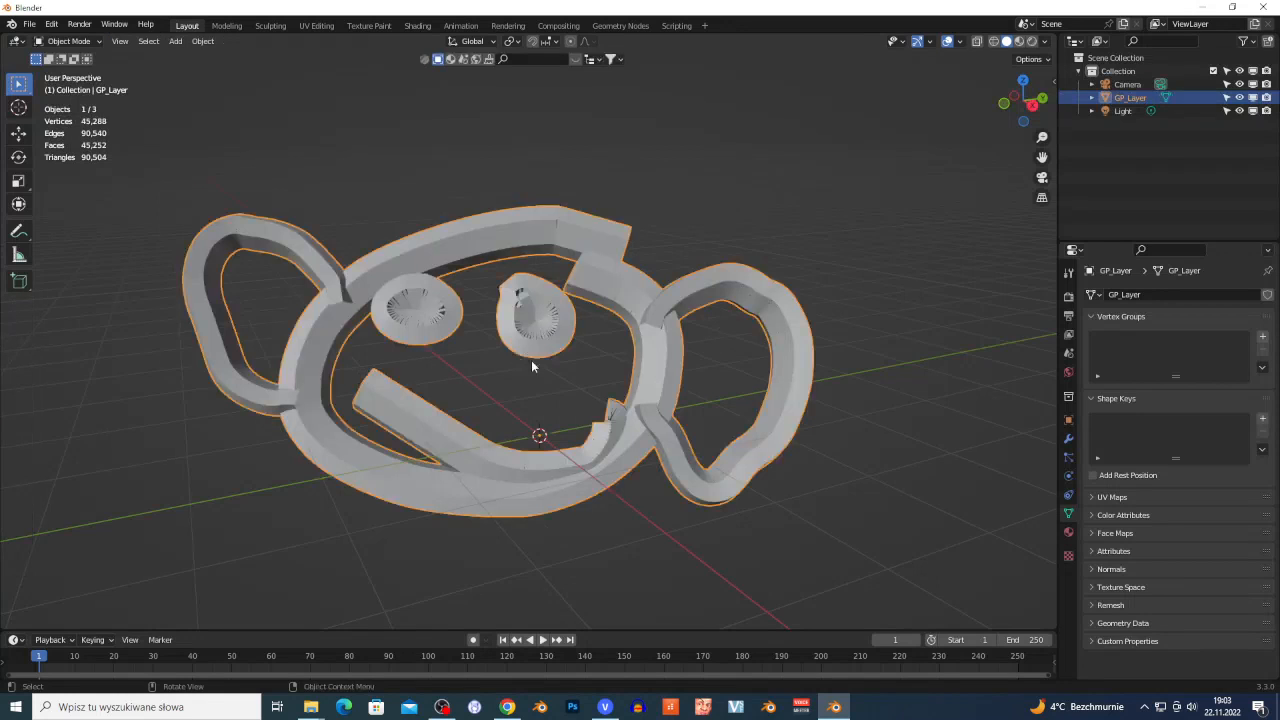
# Add a Build modifier to the face mesh and play the animation to preview it being drawn.
pyautogui.click(1070, 441)
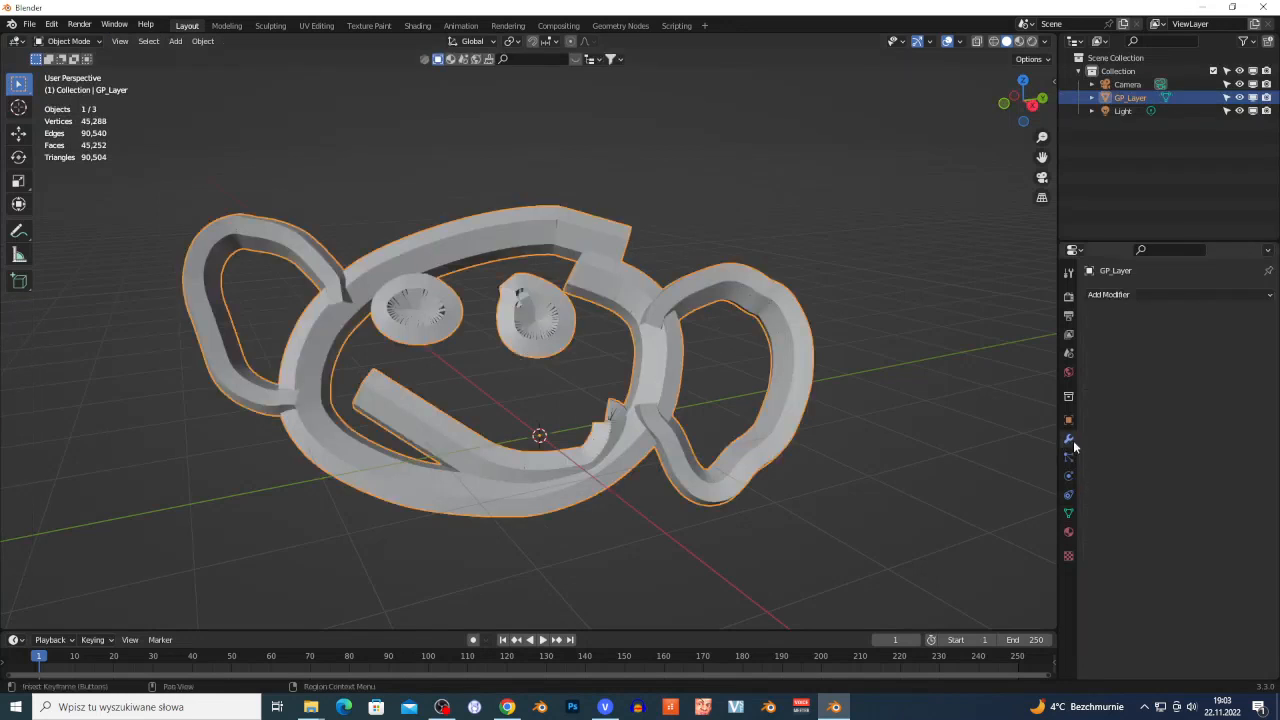
pyautogui.click(1154, 295)
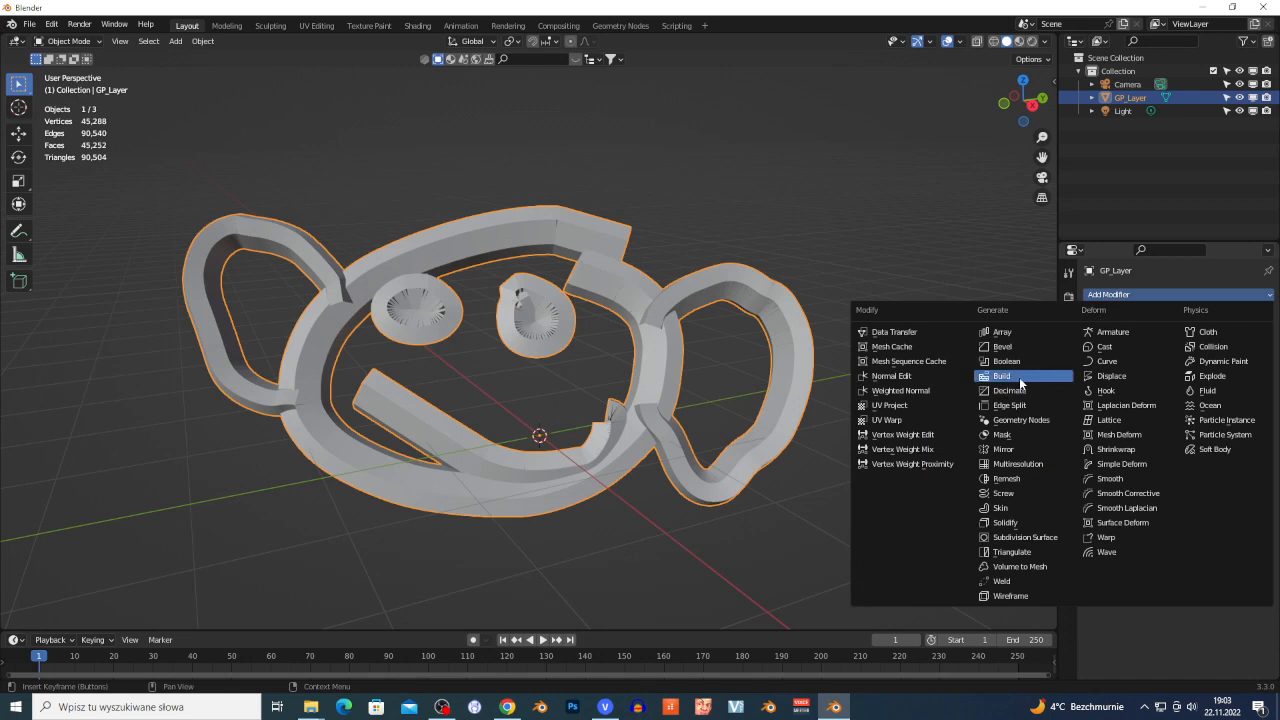
pyautogui.click(1021, 377)
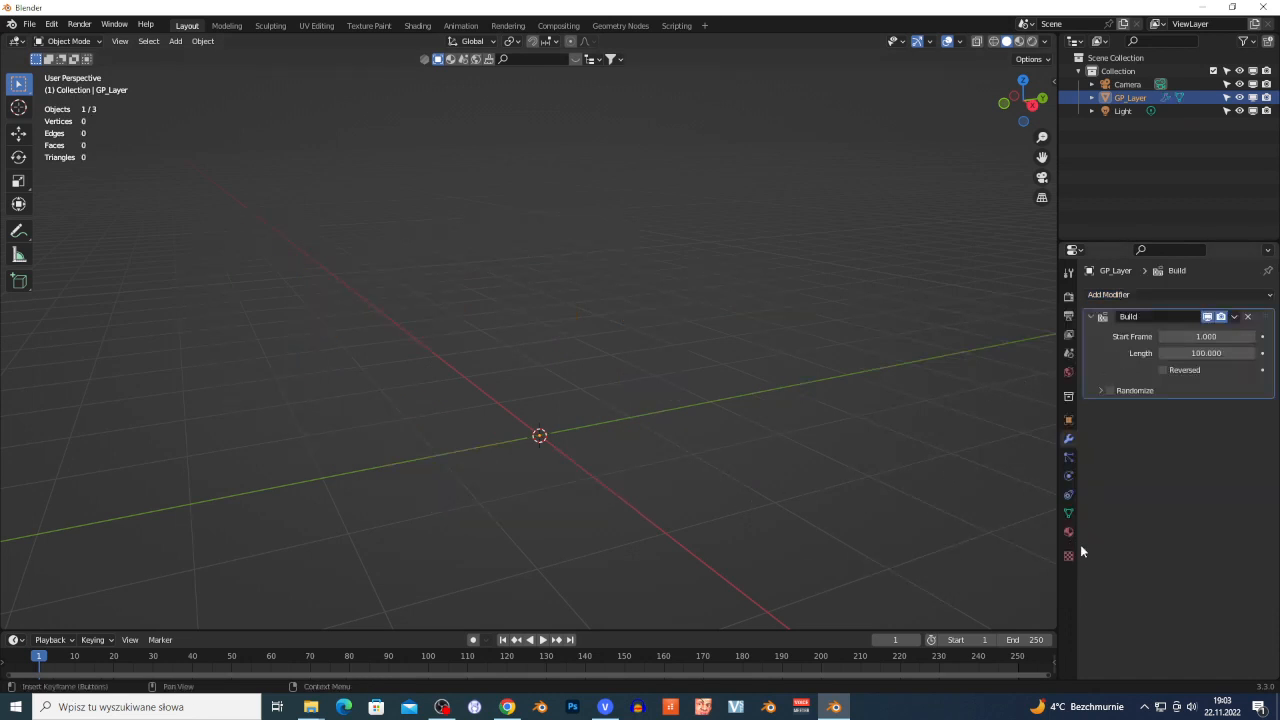
pyautogui.press('space')
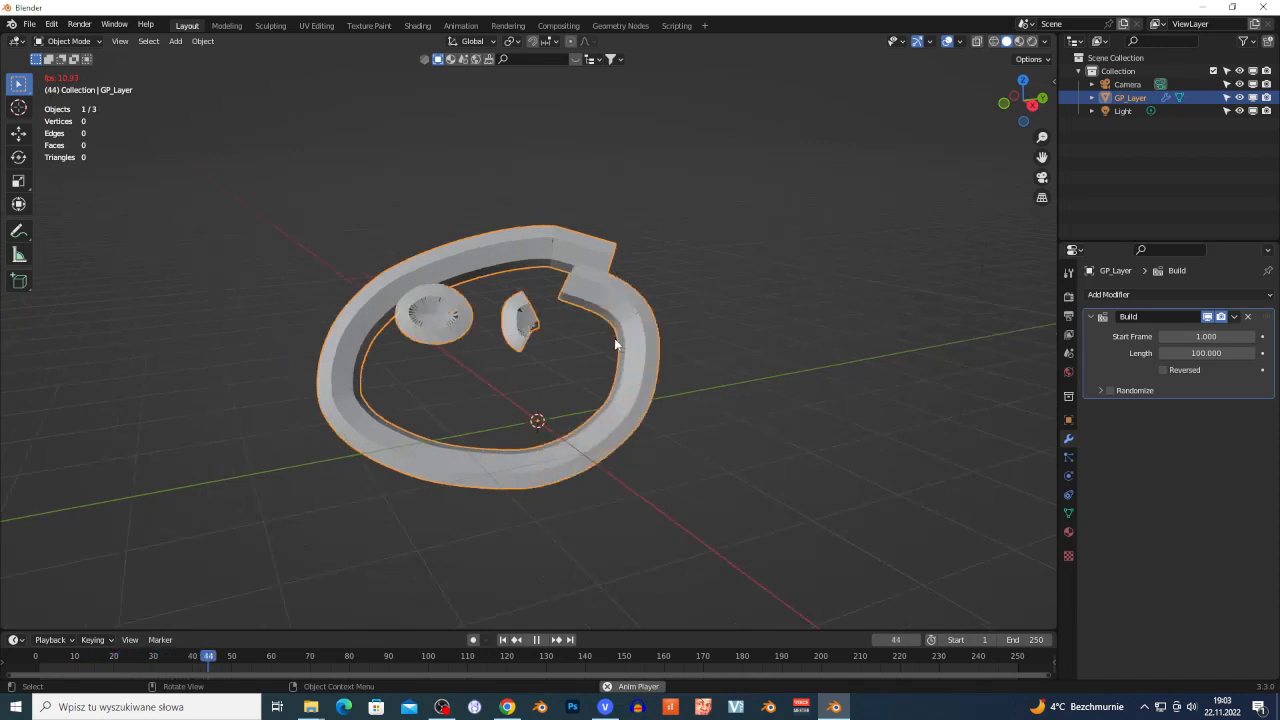
pyautogui.press('space')
# Create a new material for the face mesh and set its Emission to a light blue-violet colour.
pyautogui.click(1068, 532)
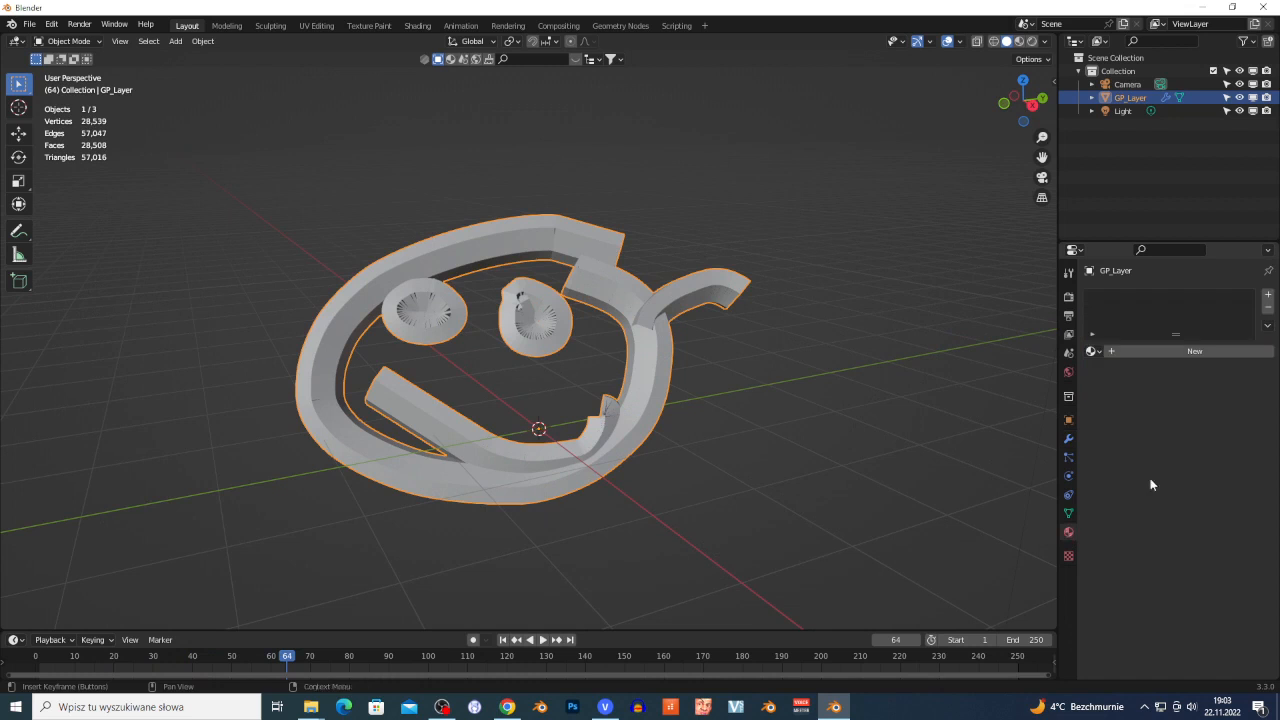
pyautogui.click(1163, 351)
pyautogui.scroll(-10, 1189, 566)
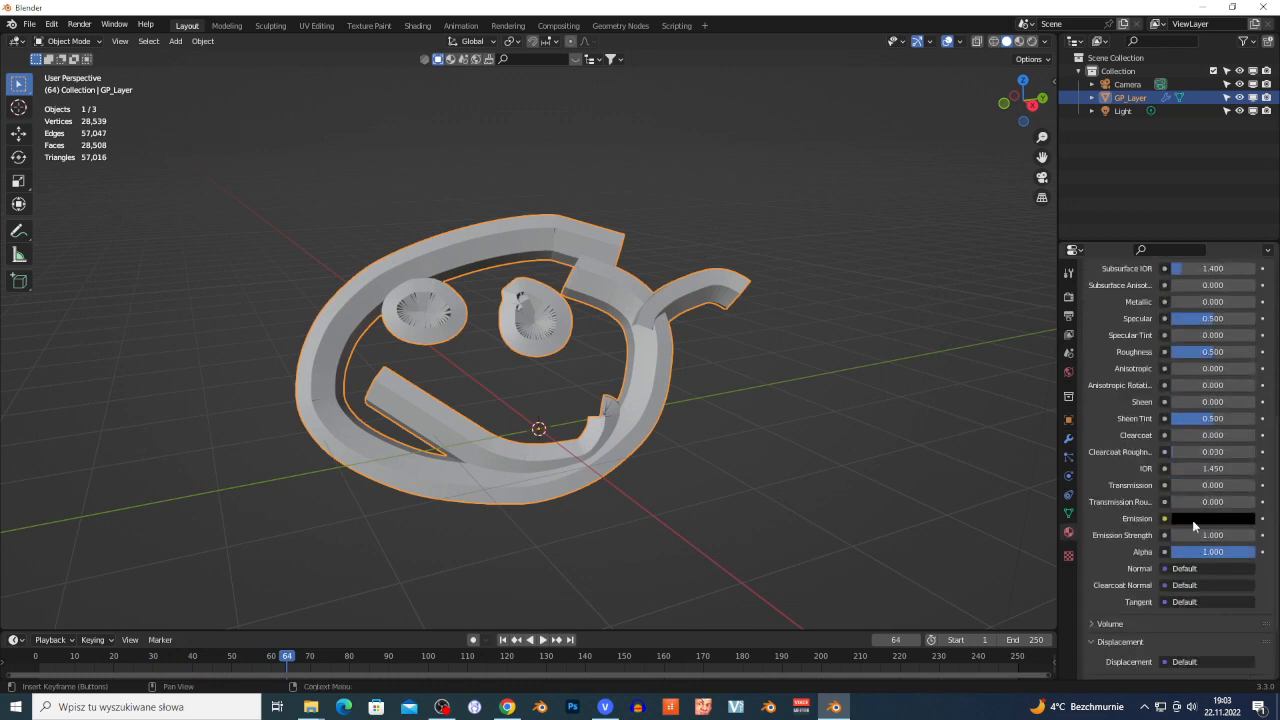
pyautogui.click(1210, 518)
pyautogui.click(1246, 334)
pyautogui.click(1210, 363)
# Play the build animation in Rendered viewport shading until the whole glowing face is drawn, and stop playback.
pyautogui.press('space')
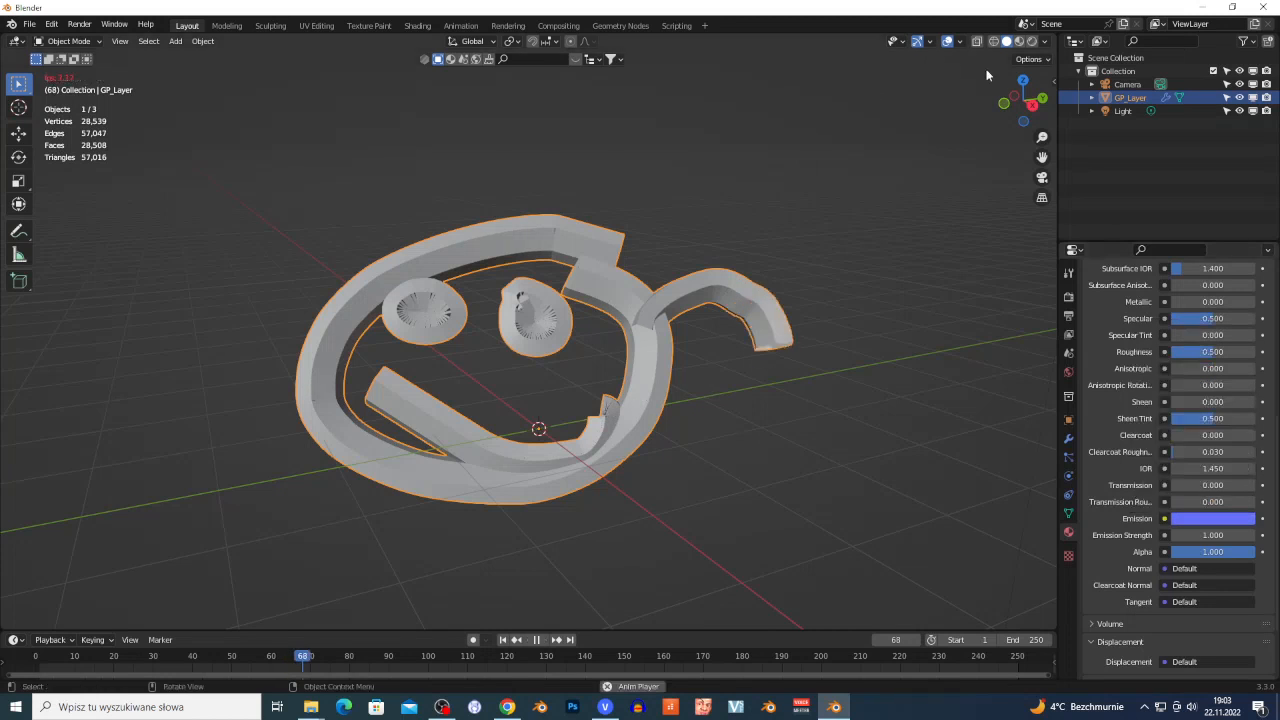
pyautogui.press('space')
pyautogui.click(1032, 41)
pyautogui.press('space')
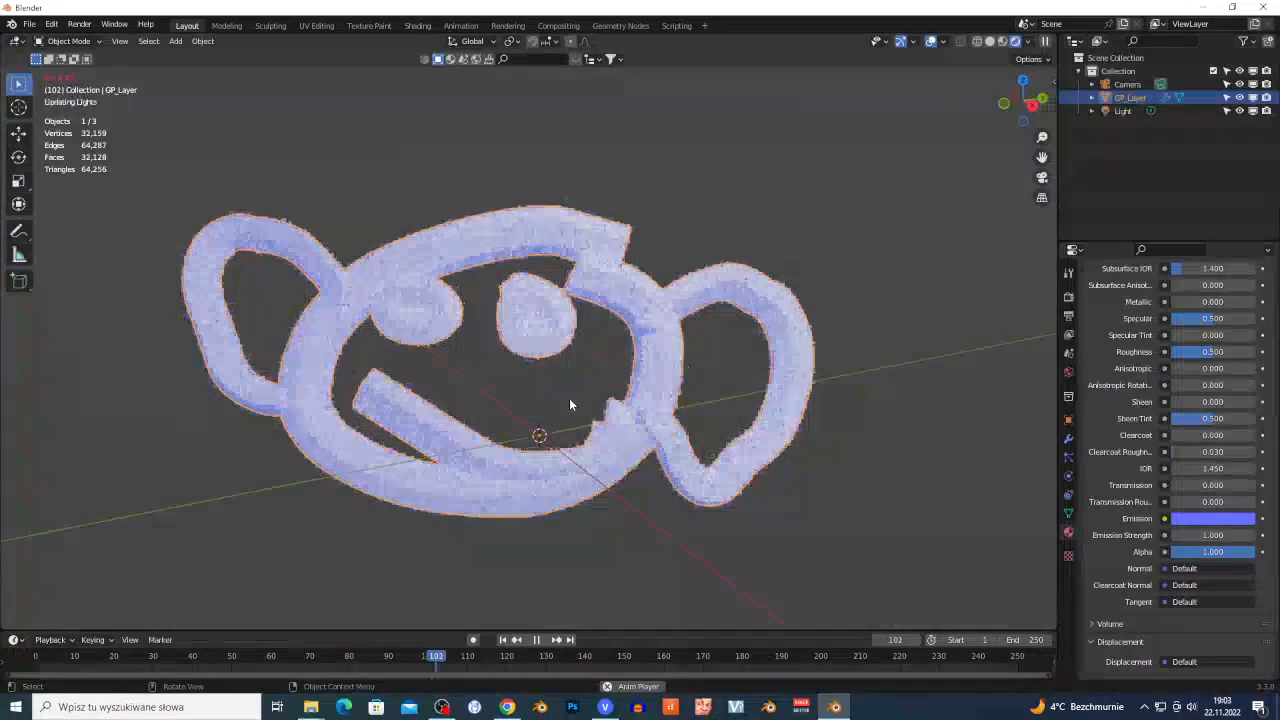
pyautogui.press('space')
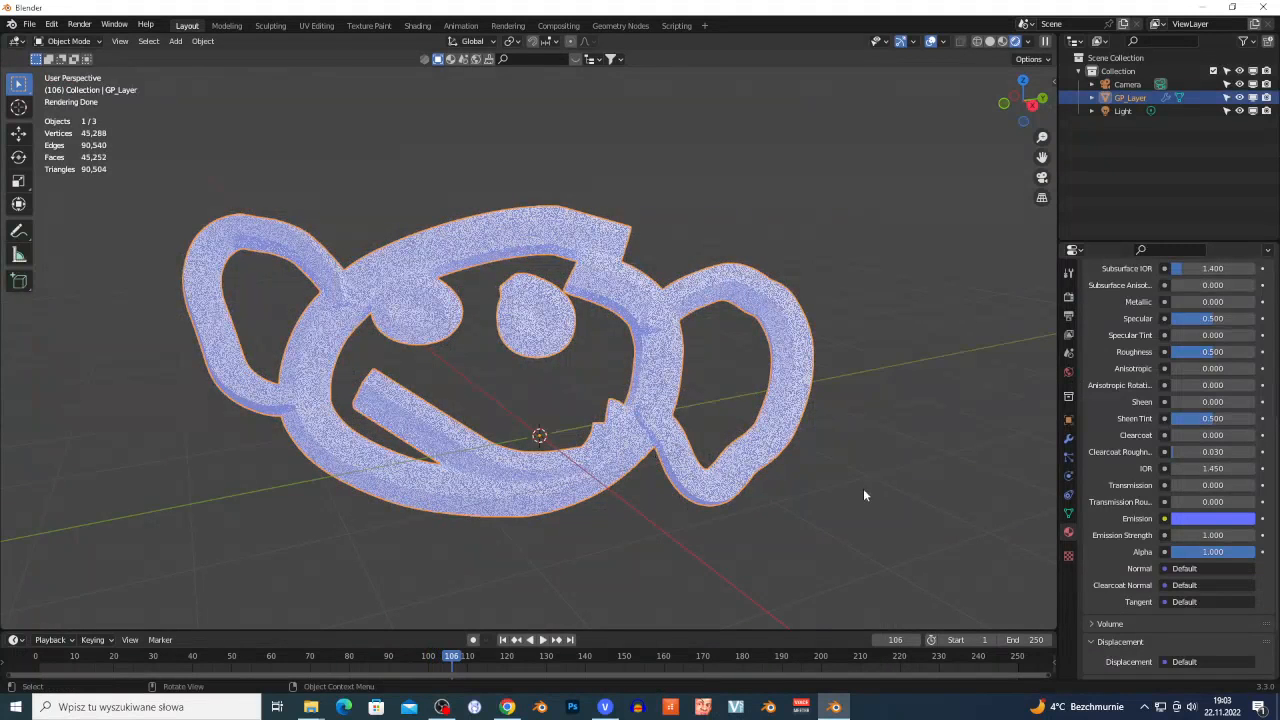
# Delete the face mesh and start a new file without saving the changes to the current scene.
pyautogui.press('Delete')
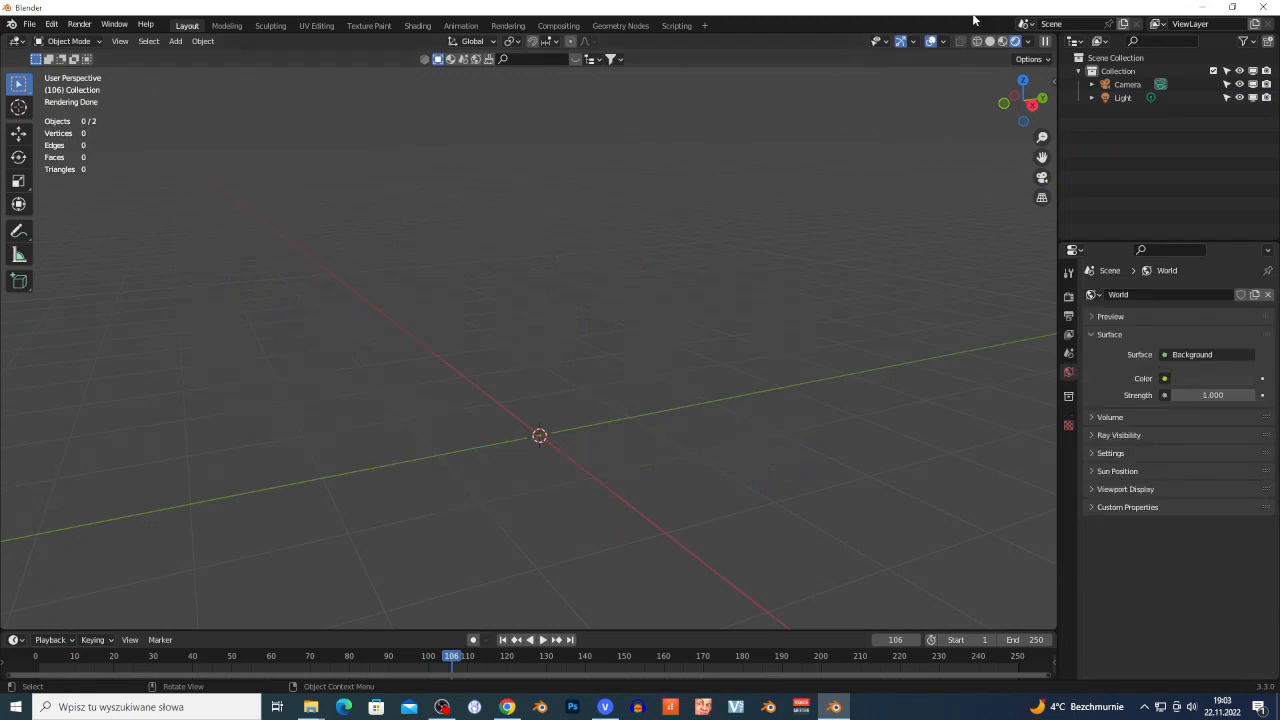
pyautogui.click(990, 42)
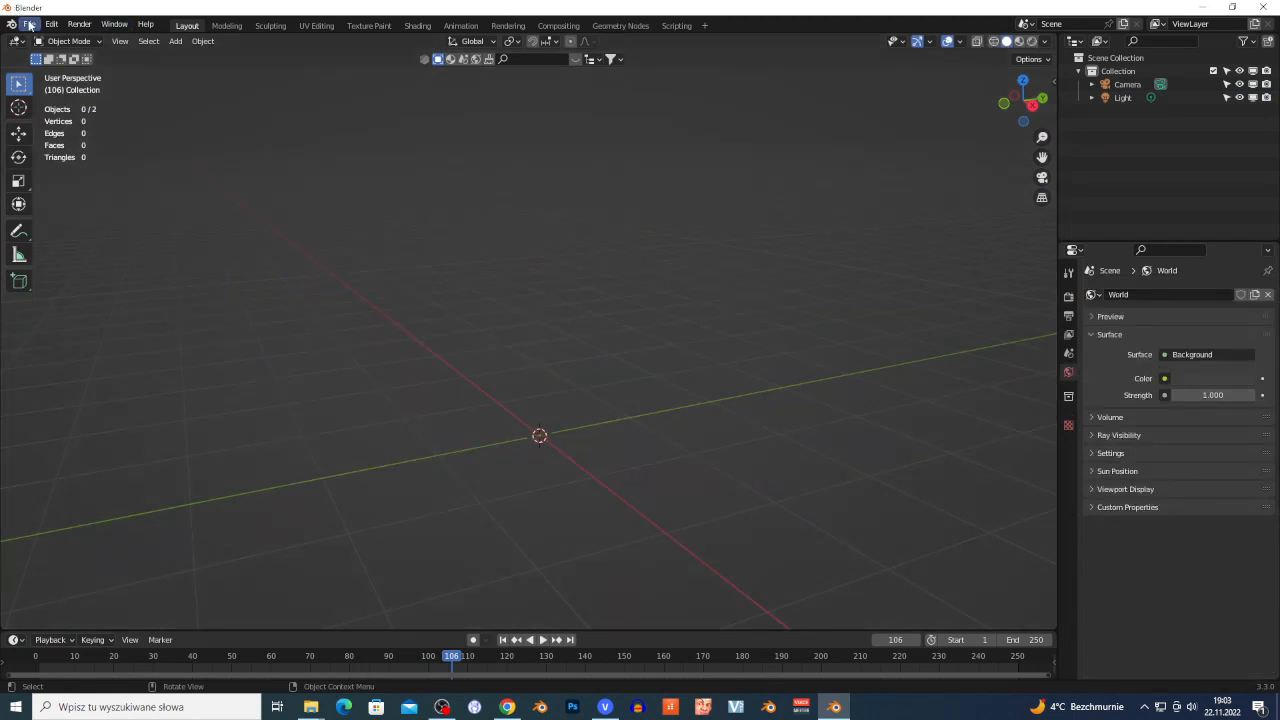
pyautogui.click(30, 24)
pyautogui.moveTo(40, 38)
pyautogui.click(182, 38)
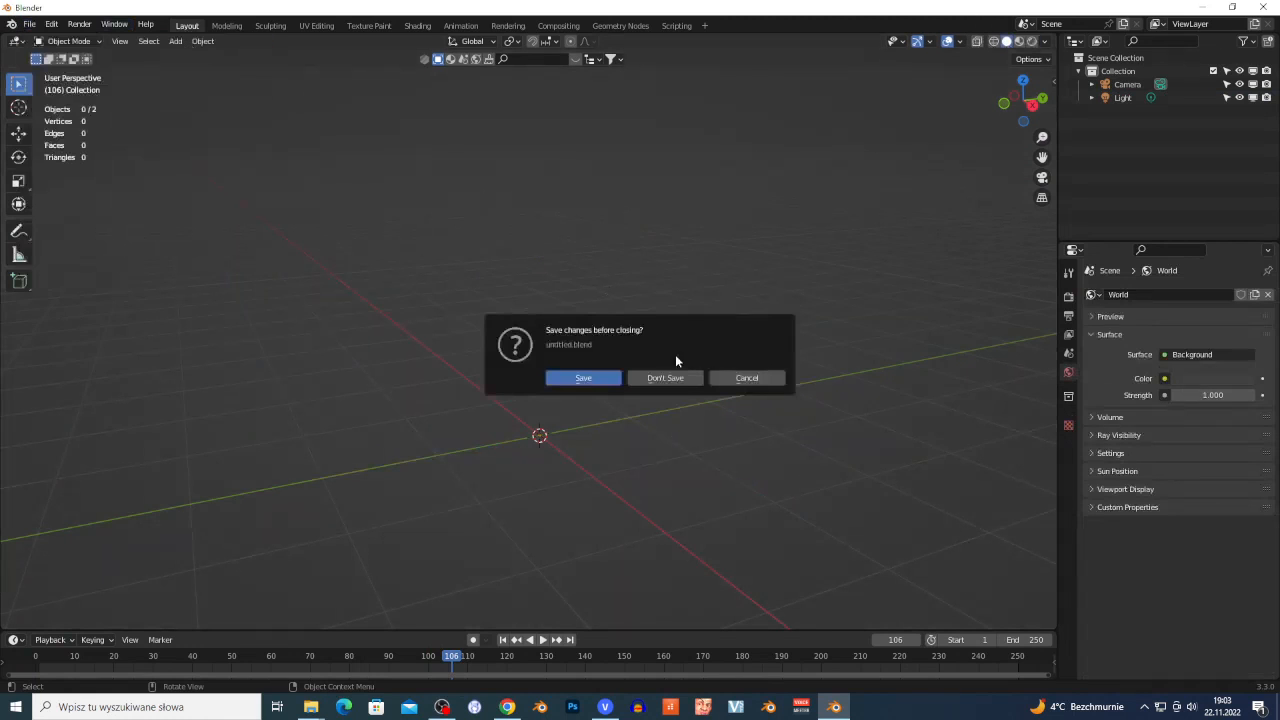
pyautogui.click(684, 381)
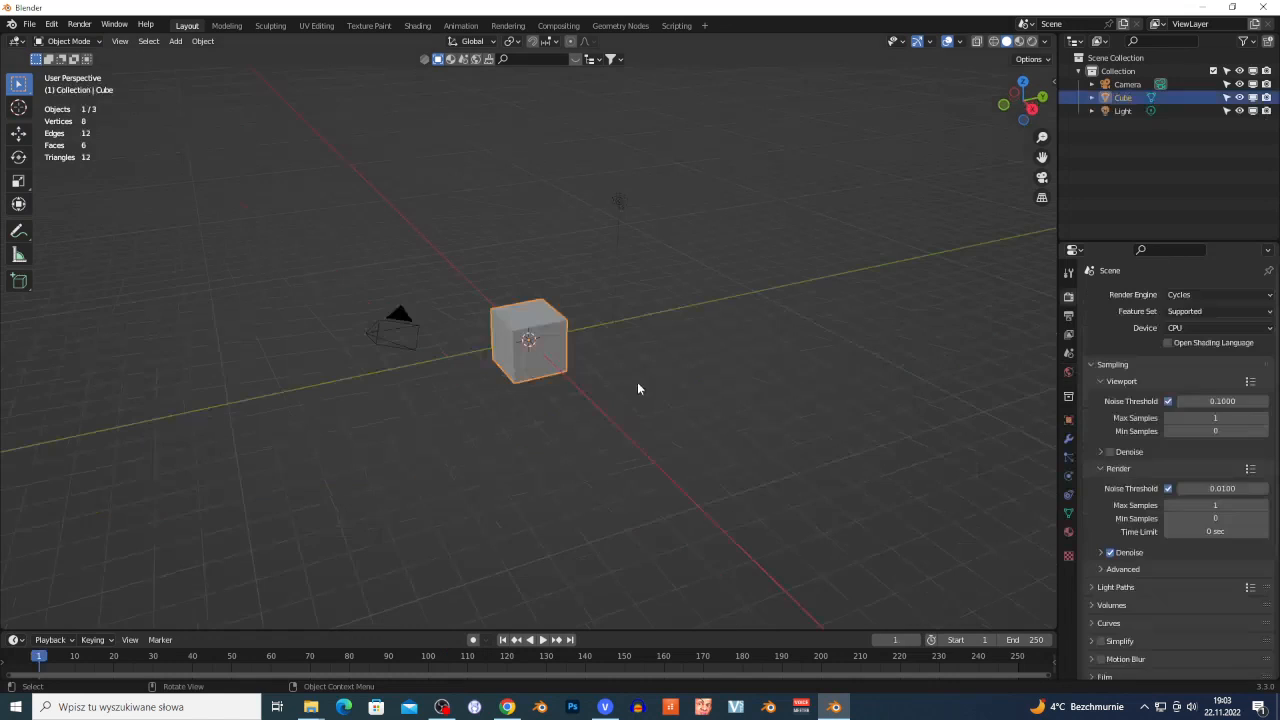
# Delete the default cube from the new scene.
pyautogui.press('x')
pyautogui.click(534, 346)
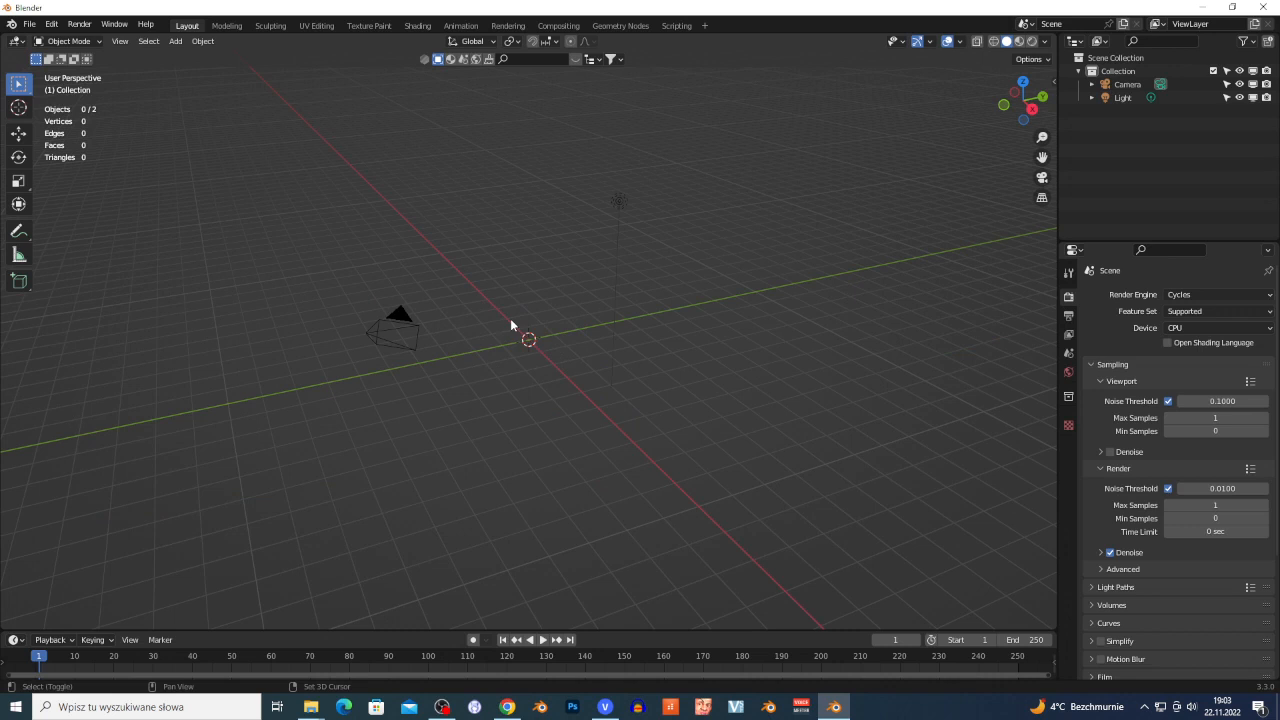
# Add a blank Grease Pencil object to the empty scene and switch it to Draw Mode.
pyautogui.hotkey('shift', 'a')
pyautogui.moveTo(466, 324)
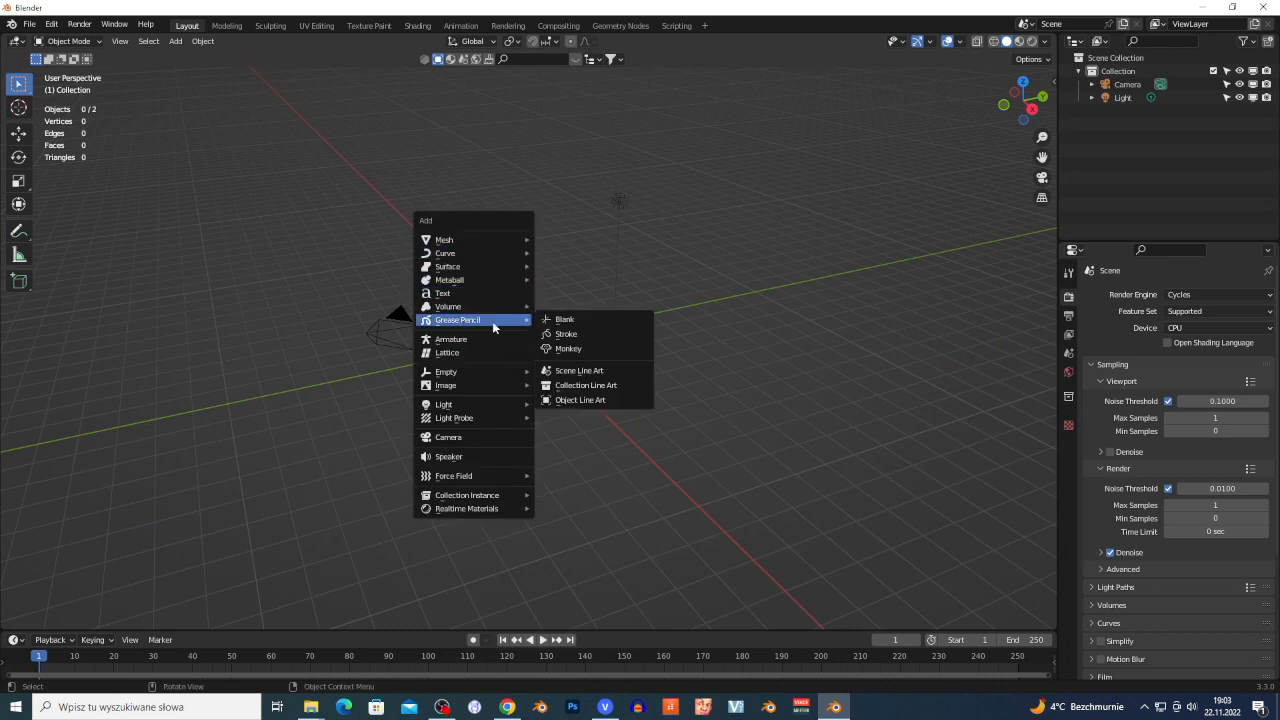
pyautogui.click(603, 322)
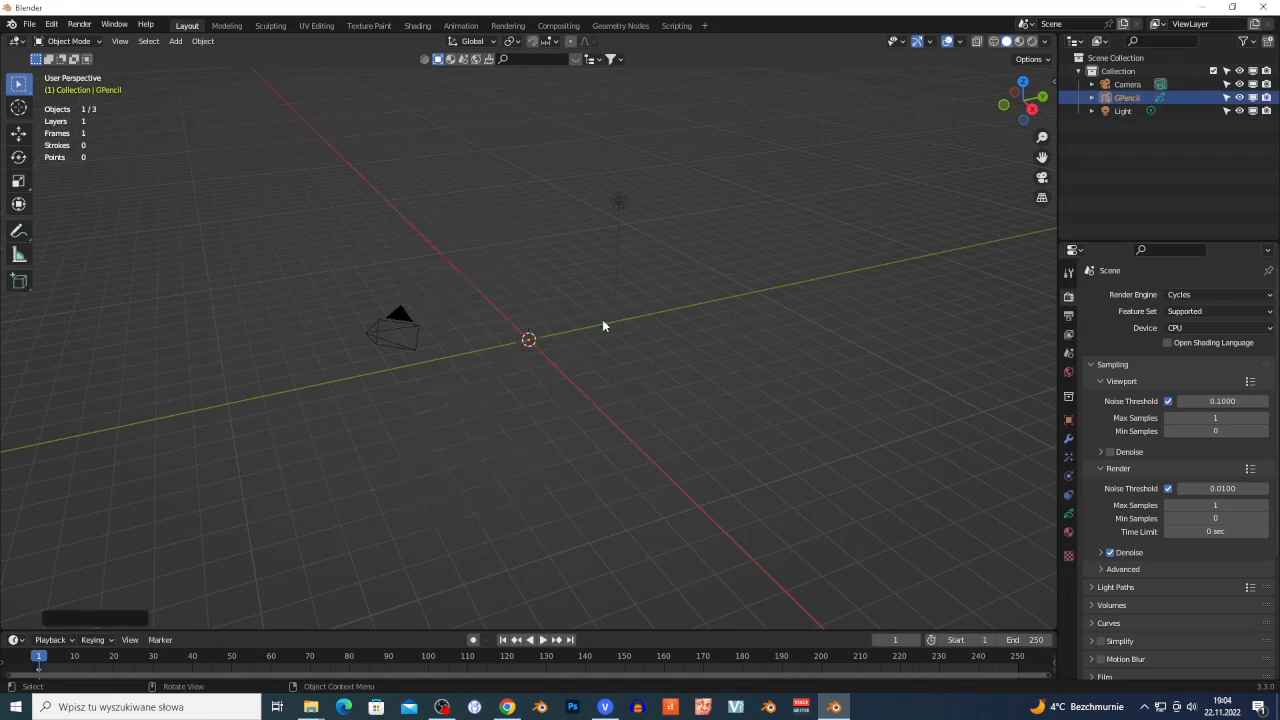
pyautogui.click(72, 44)
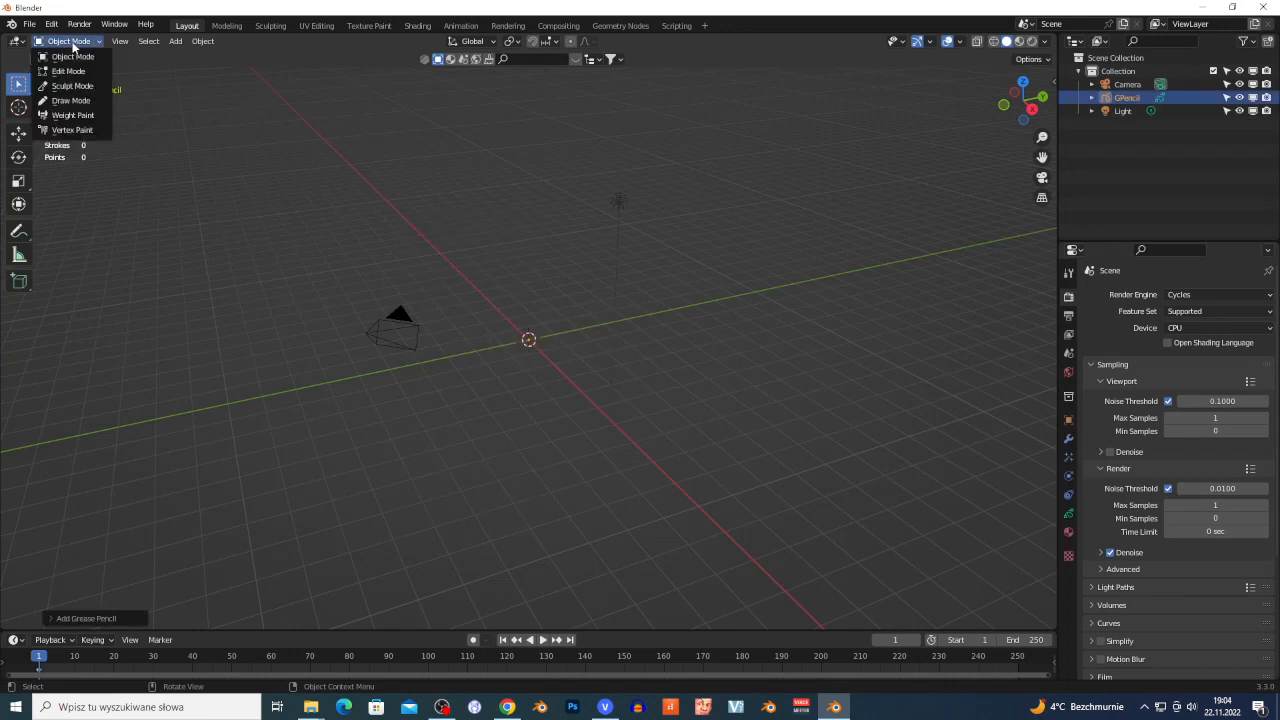
pyautogui.click(83, 104)
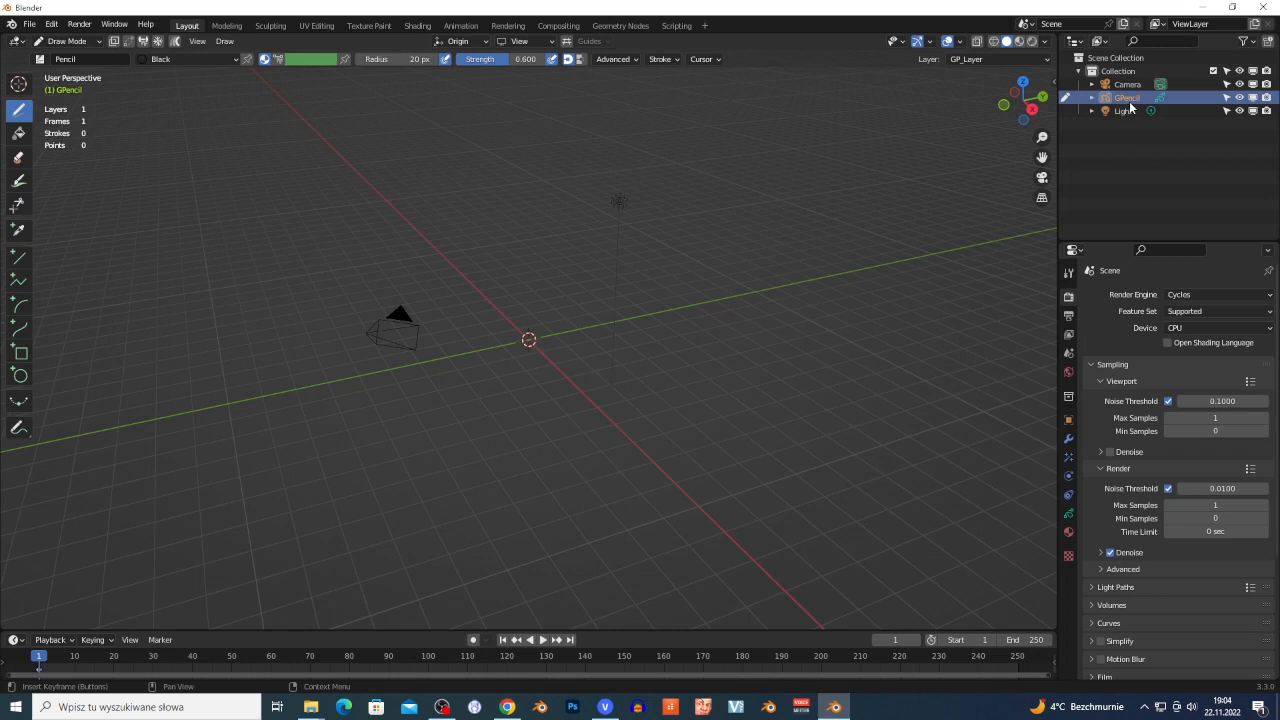
# Set the Pencil brush's strength to 1.000 and its radius to 131 px.
pyautogui.scroll(6, 597, 351)
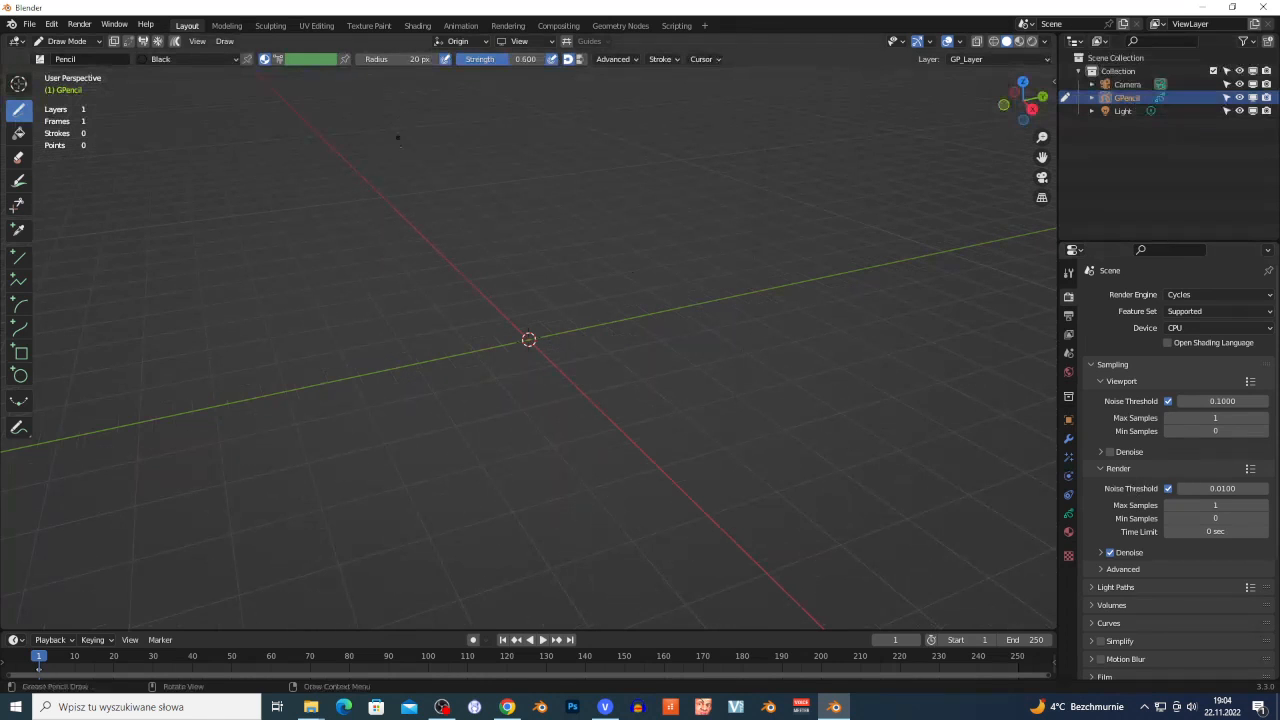
pyautogui.moveTo(478, 60); pyautogui.dragTo(543, 60)
pyautogui.moveTo(398, 59); pyautogui.dragTo(1152, 432)
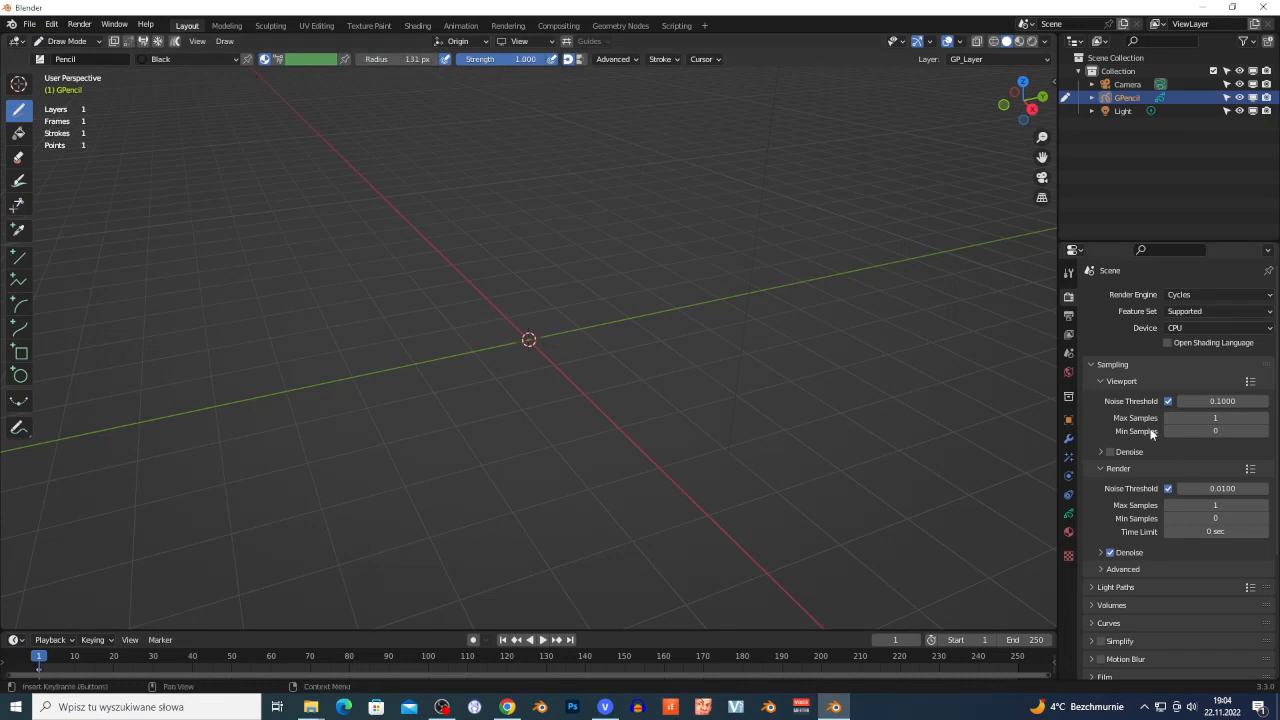
# Draw a closed oval around the origin on the first layer and a three-lobed shape beside it on a new layer.
pyautogui.click(1069, 515)
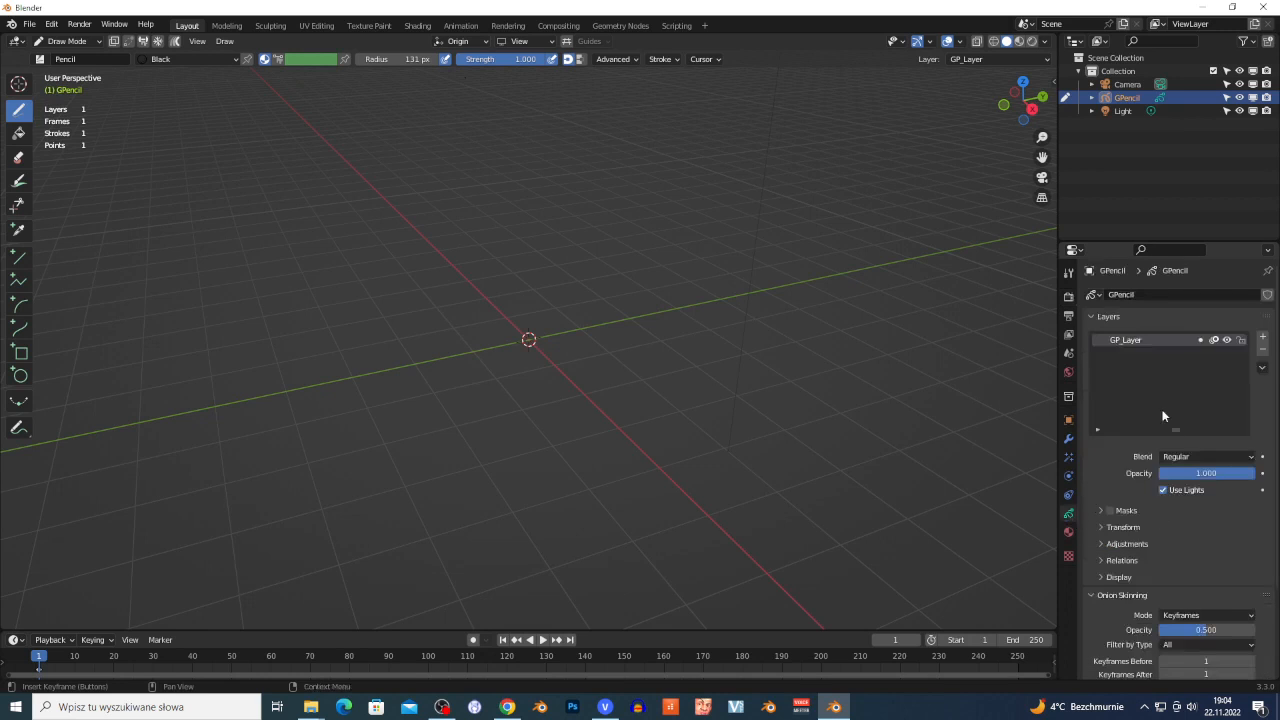
pyautogui.scroll(-3, 1178, 400)
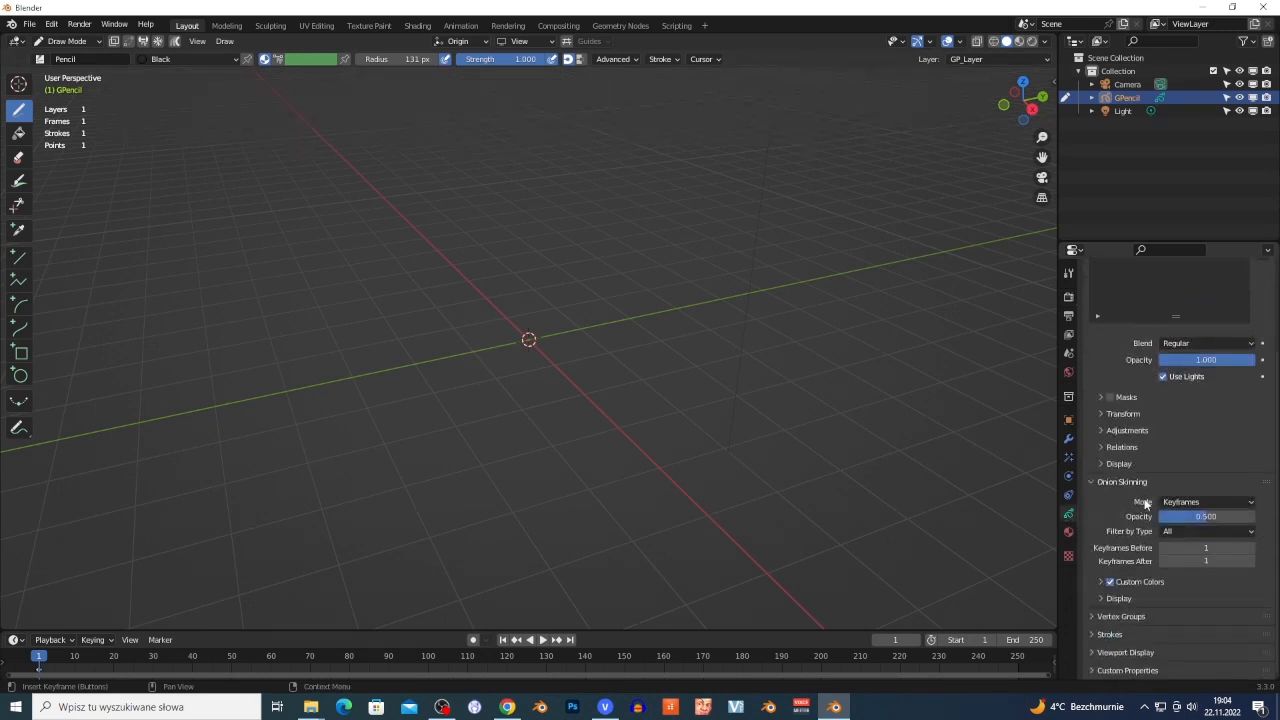
pyautogui.scroll(3, 1144, 464)
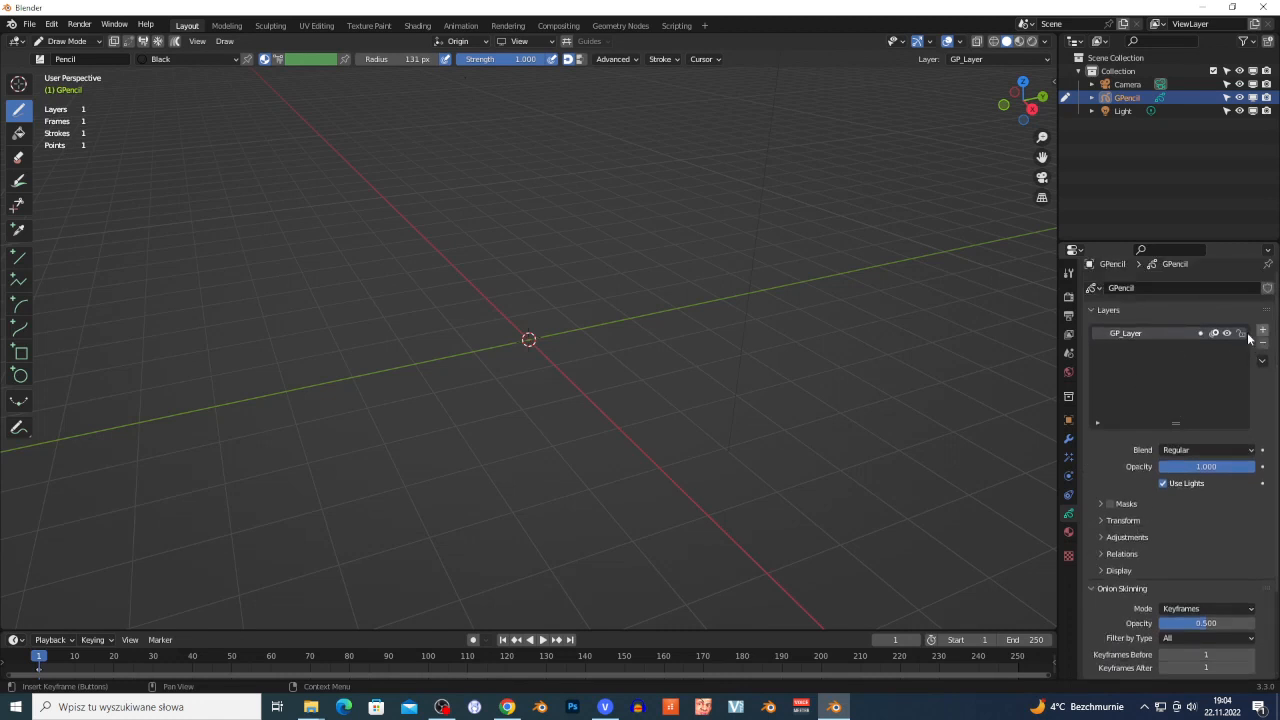
pyautogui.moveTo(648, 352)
pyautogui.mouseDown()
pyautogui.moveTo(434, 266)
pyautogui.moveTo(640, 408)
pyautogui.moveTo(608, 306)
pyautogui.mouseUp()
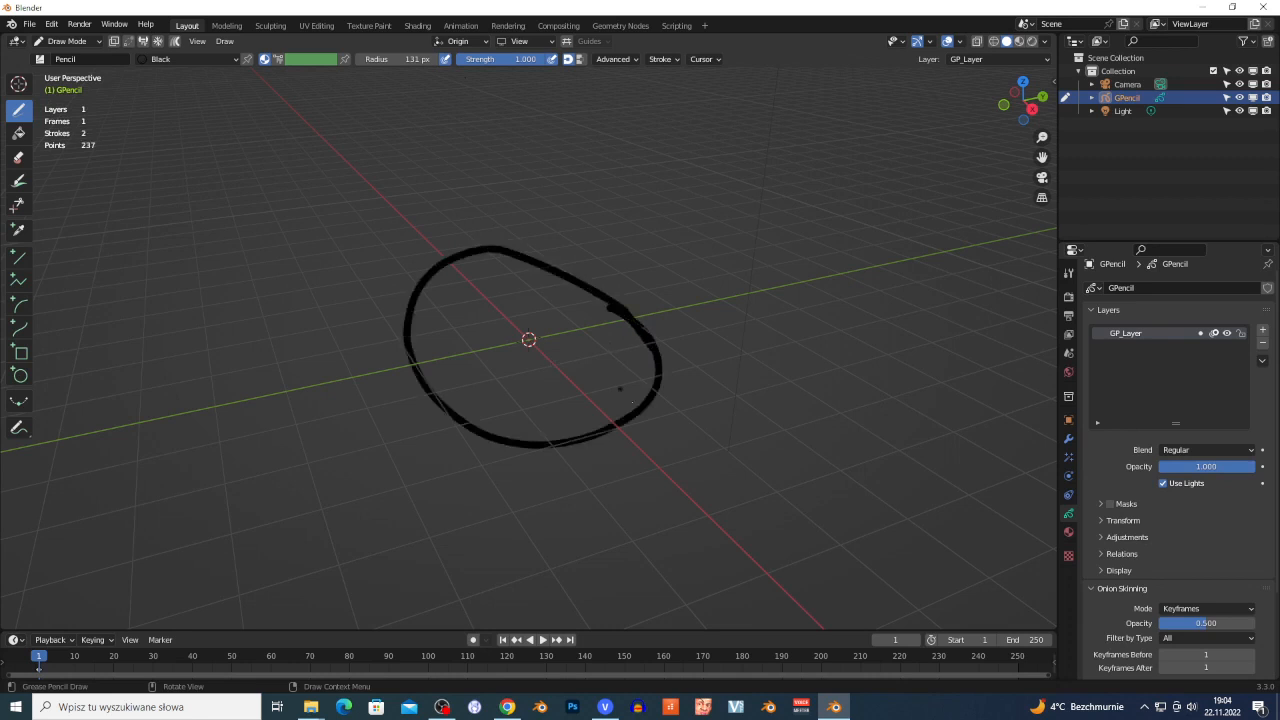
pyautogui.click(1262, 331)
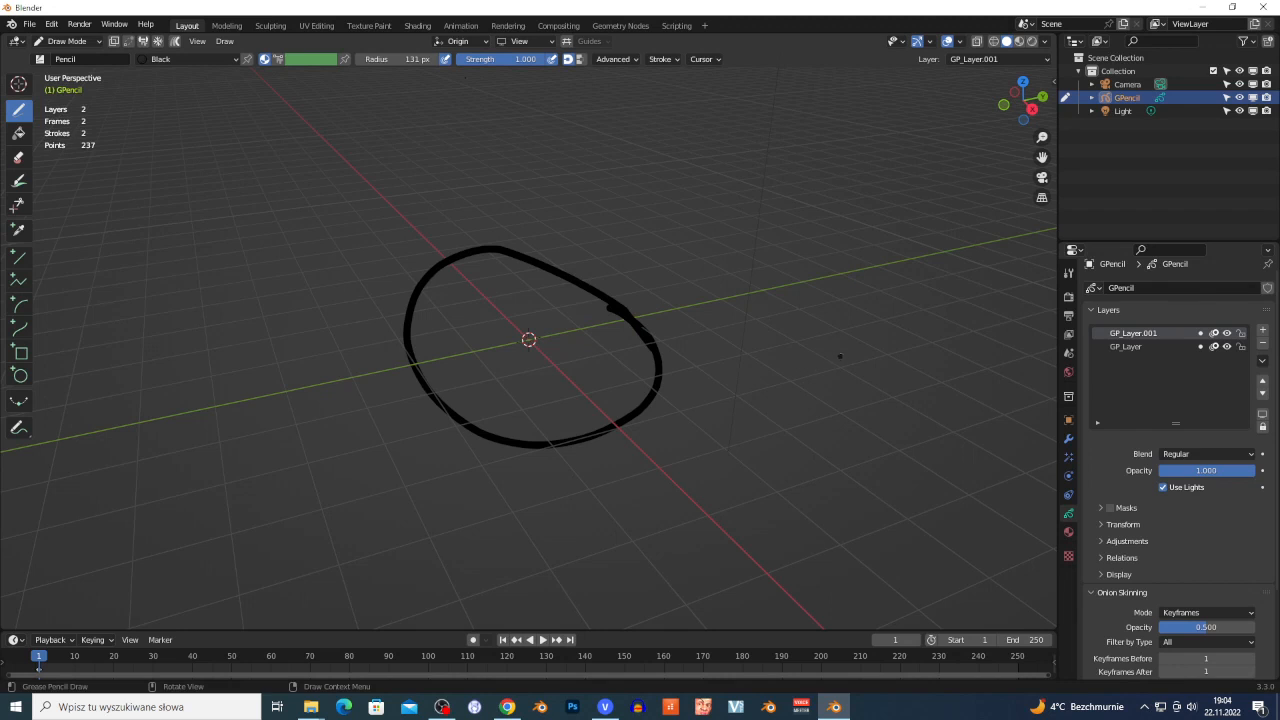
pyautogui.moveTo(722, 290)
pyautogui.mouseDown()
pyautogui.moveTo(808, 274)
pyautogui.moveTo(828, 370)
pyautogui.moveTo(792, 372)
pyautogui.moveTo(722, 292)
pyautogui.moveTo(770, 205)
pyautogui.moveTo(793, 262)
pyautogui.moveTo(888, 215)
pyautogui.moveTo(884, 305)
pyautogui.moveTo(849, 309)
pyautogui.mouseUp()
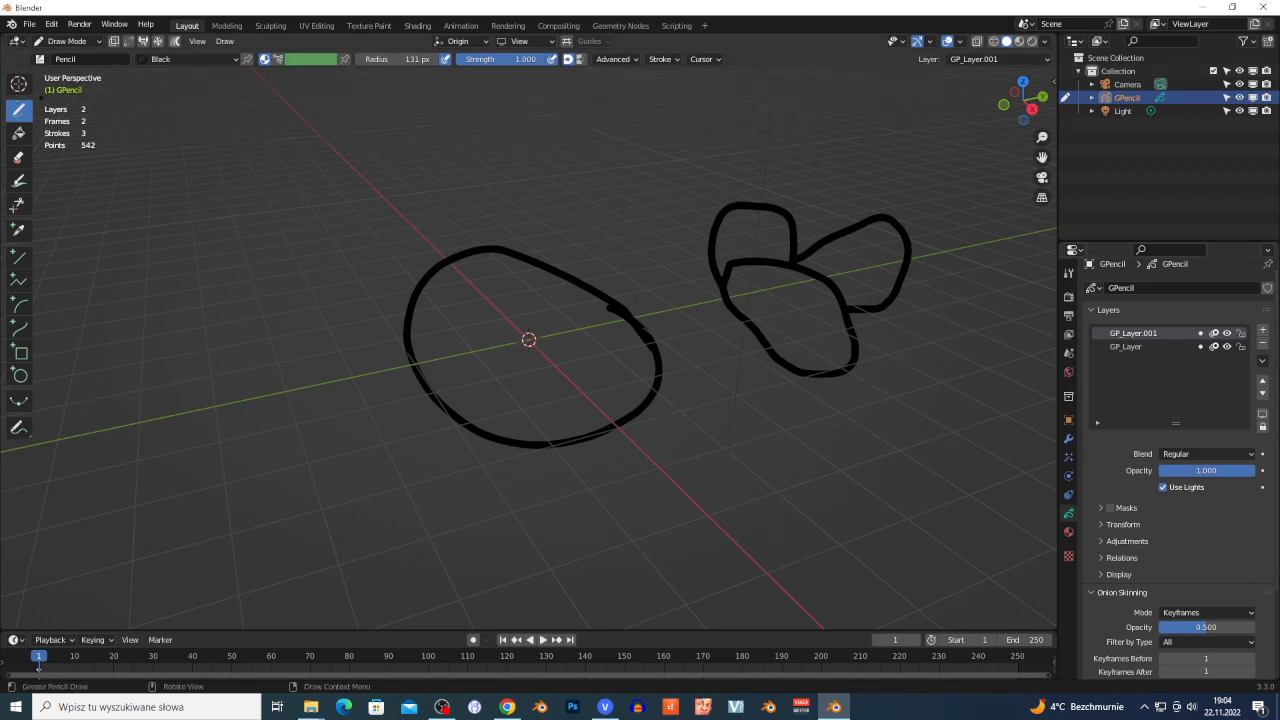
# Return to Object Mode and convert the Grease Pencil drawing to a curve.
pyautogui.click(62, 42)
pyautogui.click(72, 57)
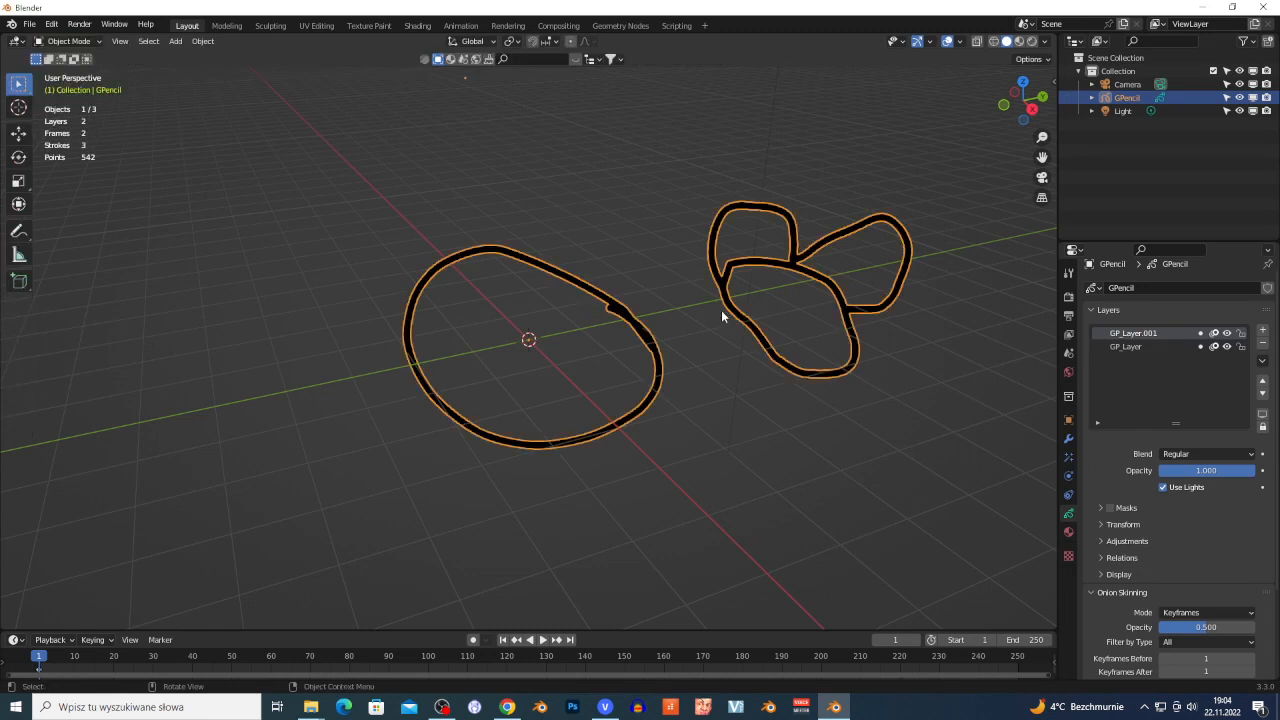
pyautogui.click(655, 274)
pyautogui.click(741, 311)
pyautogui.rightClick(737, 313)
pyautogui.moveTo(737, 313)
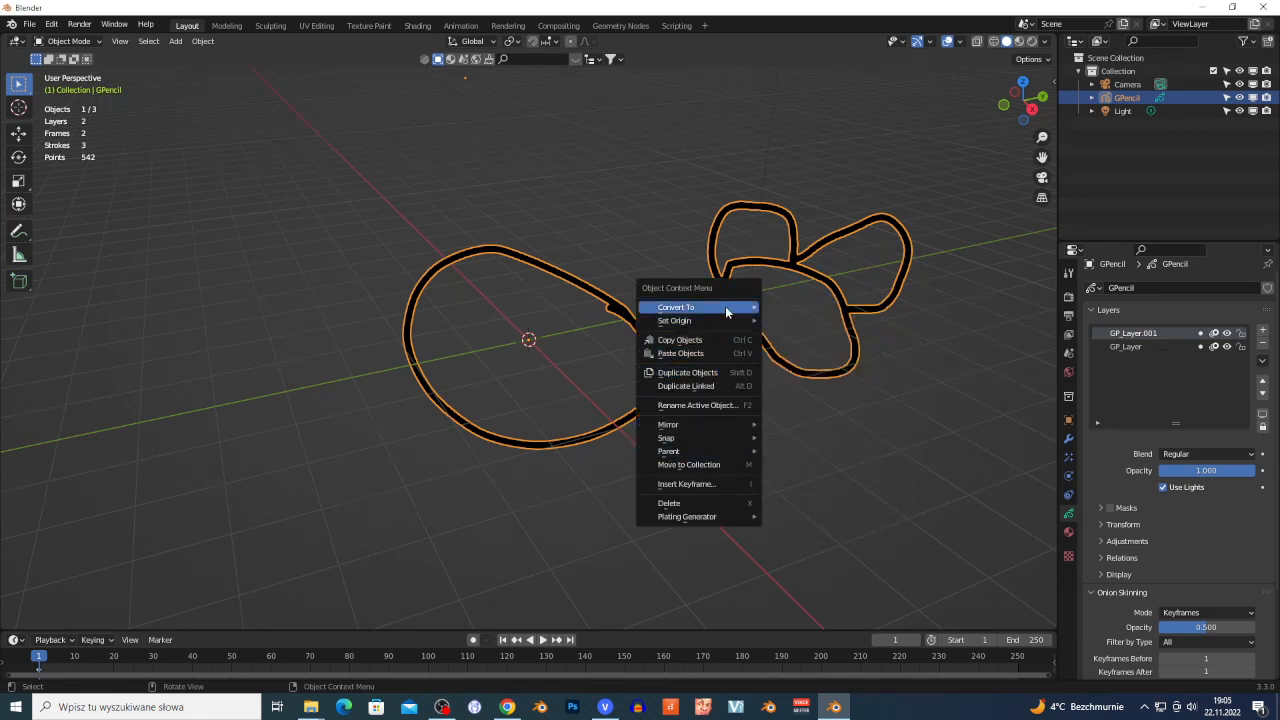
pyautogui.click(807, 306)
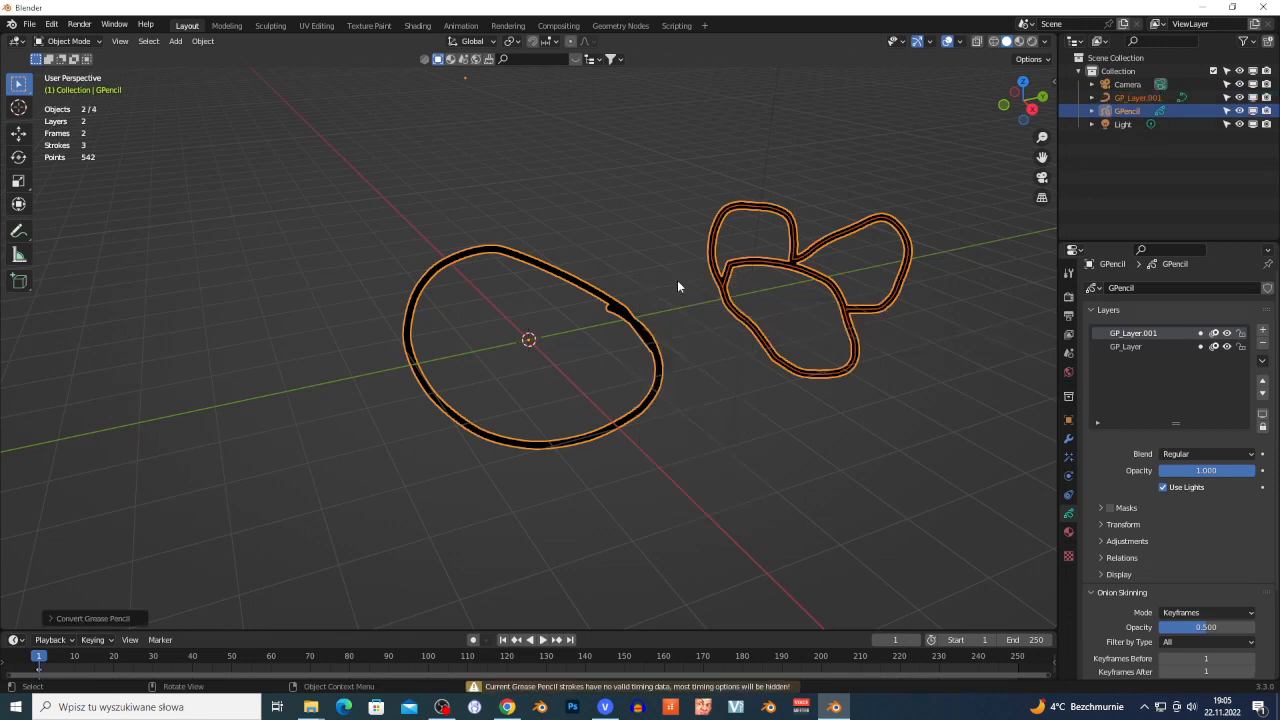
# Try deleting the converted curve, and undo the deletion.
pyautogui.click(752, 334)
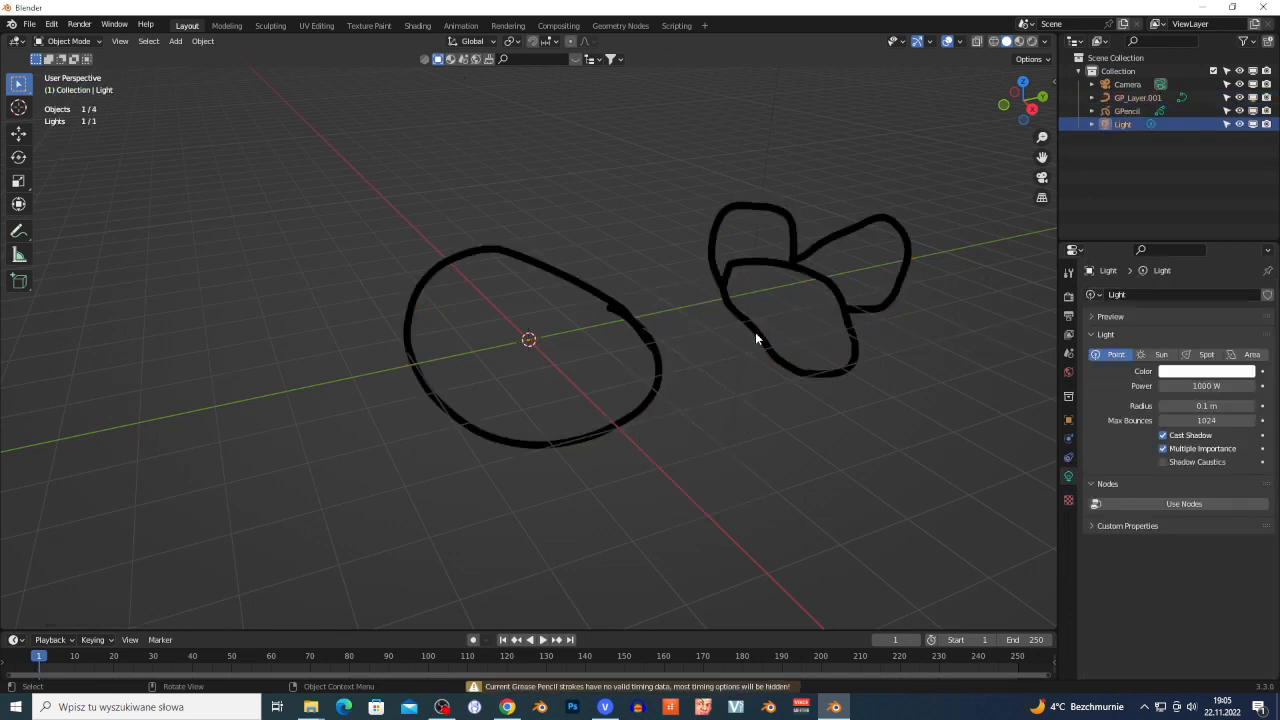
pyautogui.click(755, 333)
pyautogui.press('x')
pyautogui.click(757, 336)
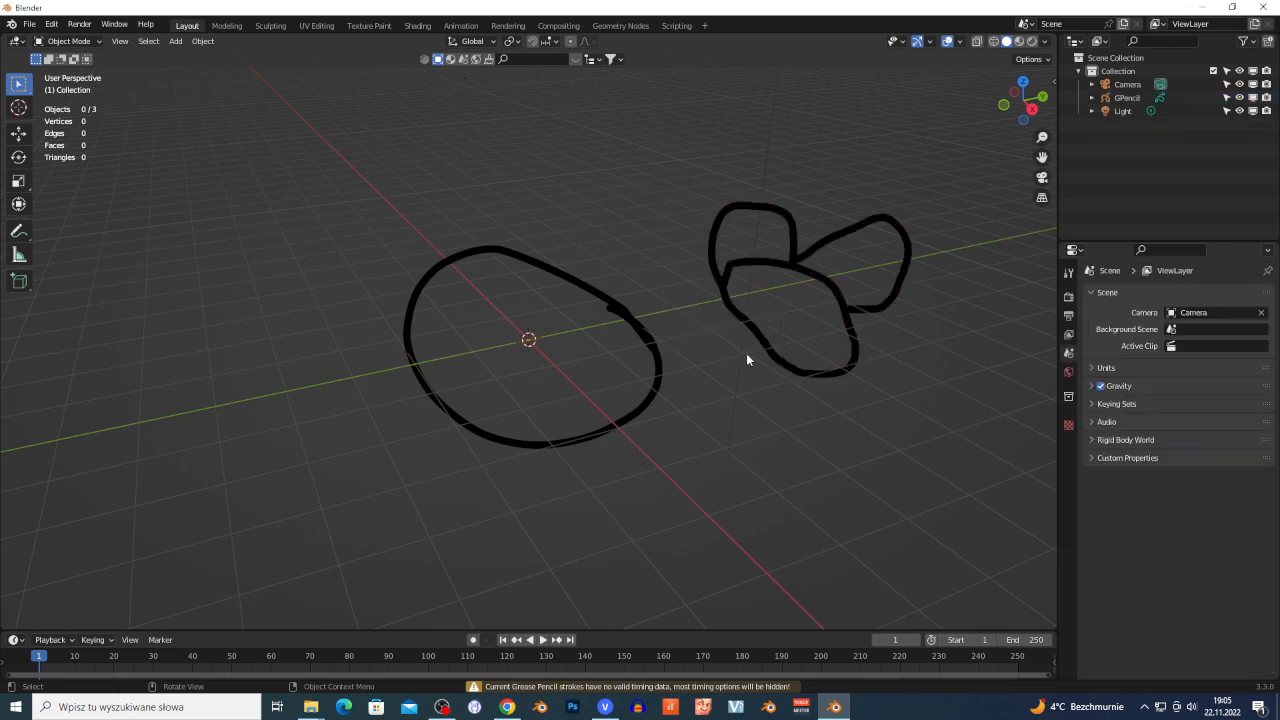
pyautogui.hotkey('ctrl', 'z')
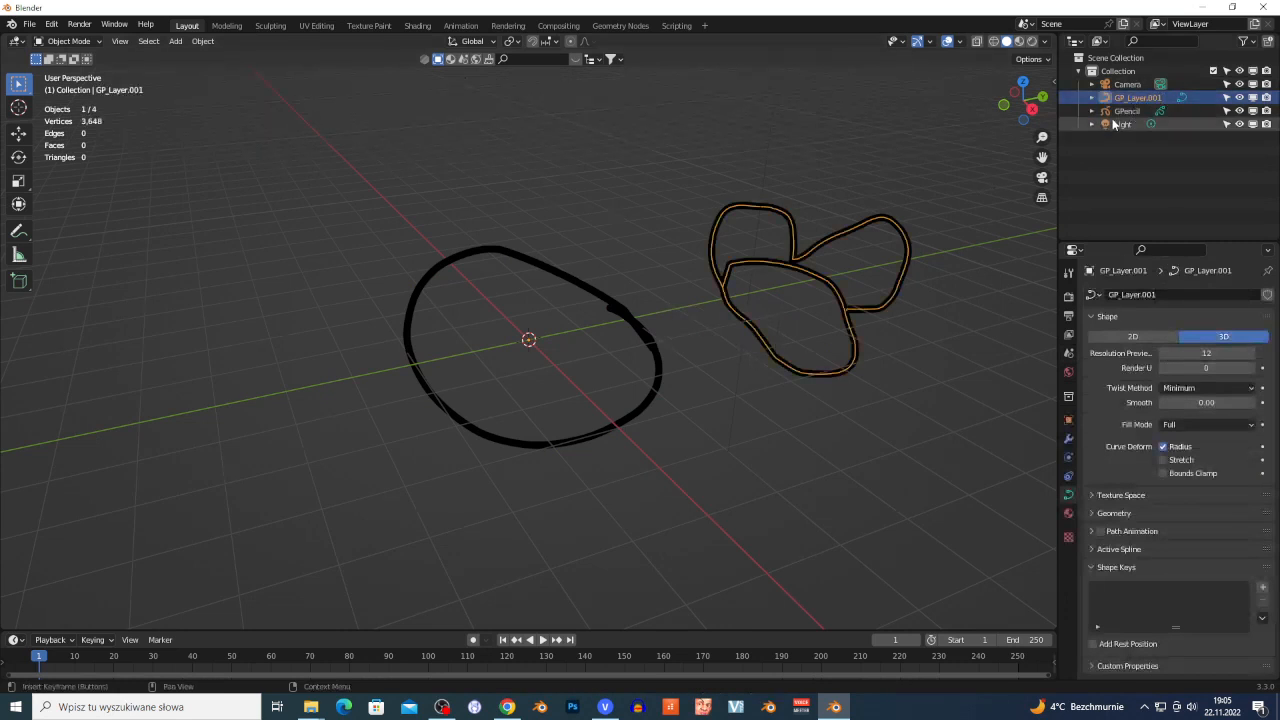
# Set the converted curve's geometry Extrude to 0.03 m.
pyautogui.click(1092, 513)
pyautogui.moveTo(1200, 548)
pyautogui.mouseDown()
pyautogui.moveTo(1216, 548)
pyautogui.moveTo(1205, 548)
pyautogui.mouseUp()
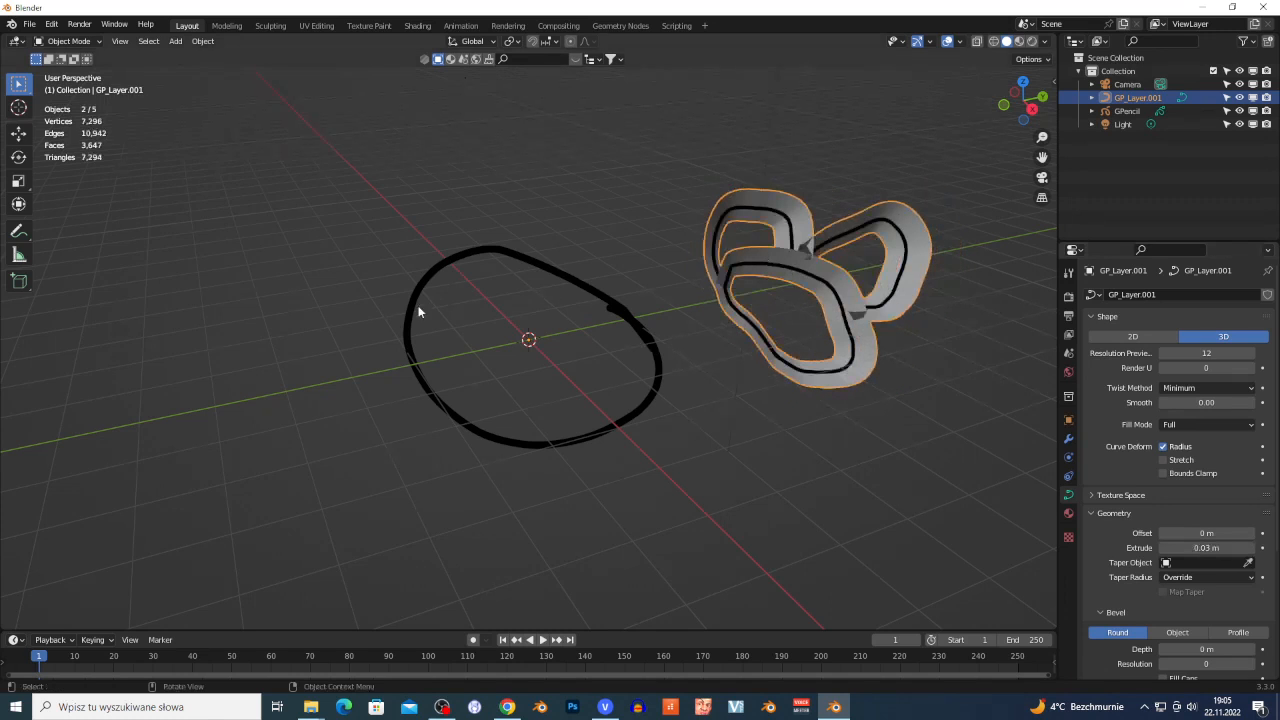
# Fly around the extruded three-lobed curve and the flat oval to compare them from several sides.
pyautogui.hotkey('shift', '`')
pyautogui.press('w')
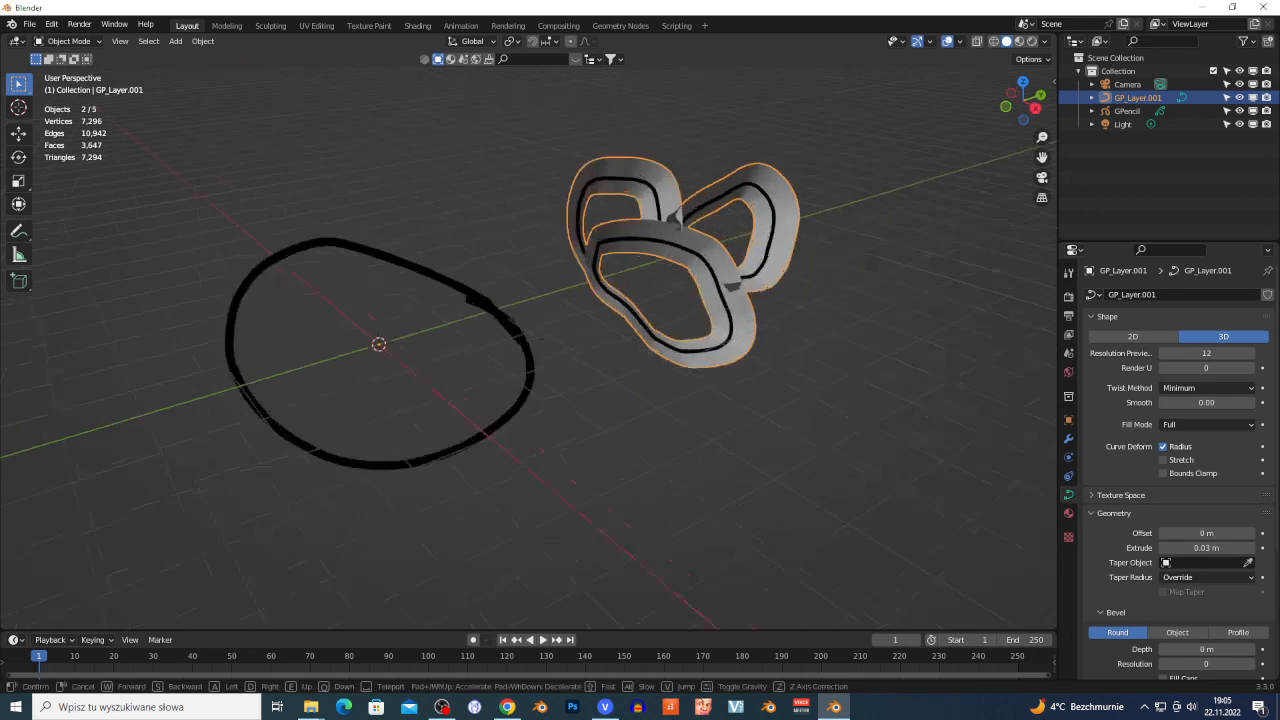
pyautogui.press('s')
pyautogui.press('d')
pyautogui.press('d')
pyautogui.press('w')
pyautogui.press('w')
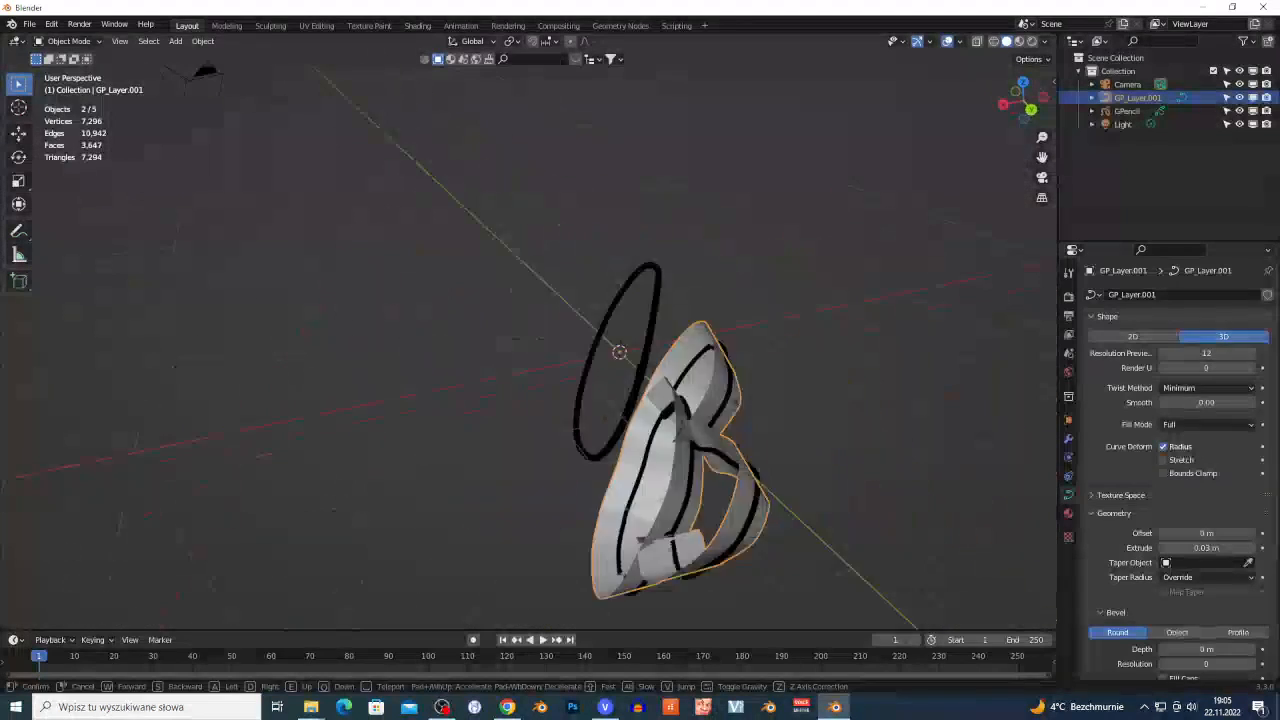
pyautogui.press('s')
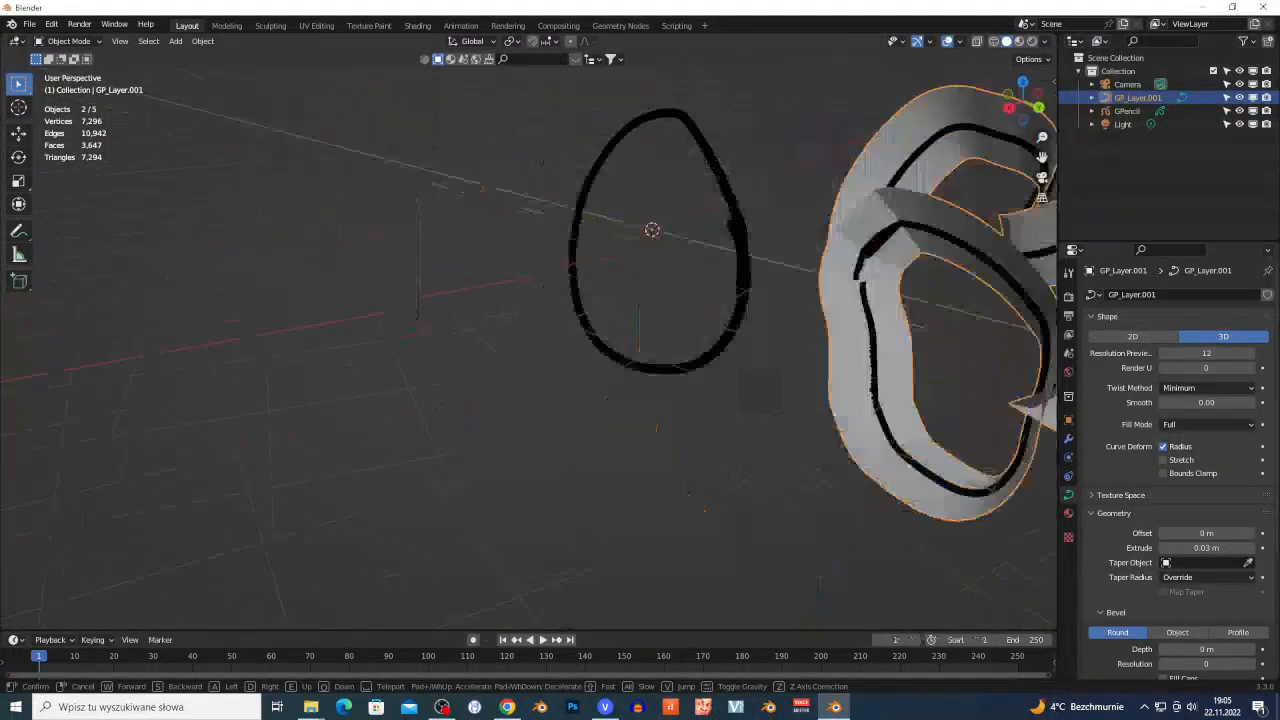
pyautogui.press('a')
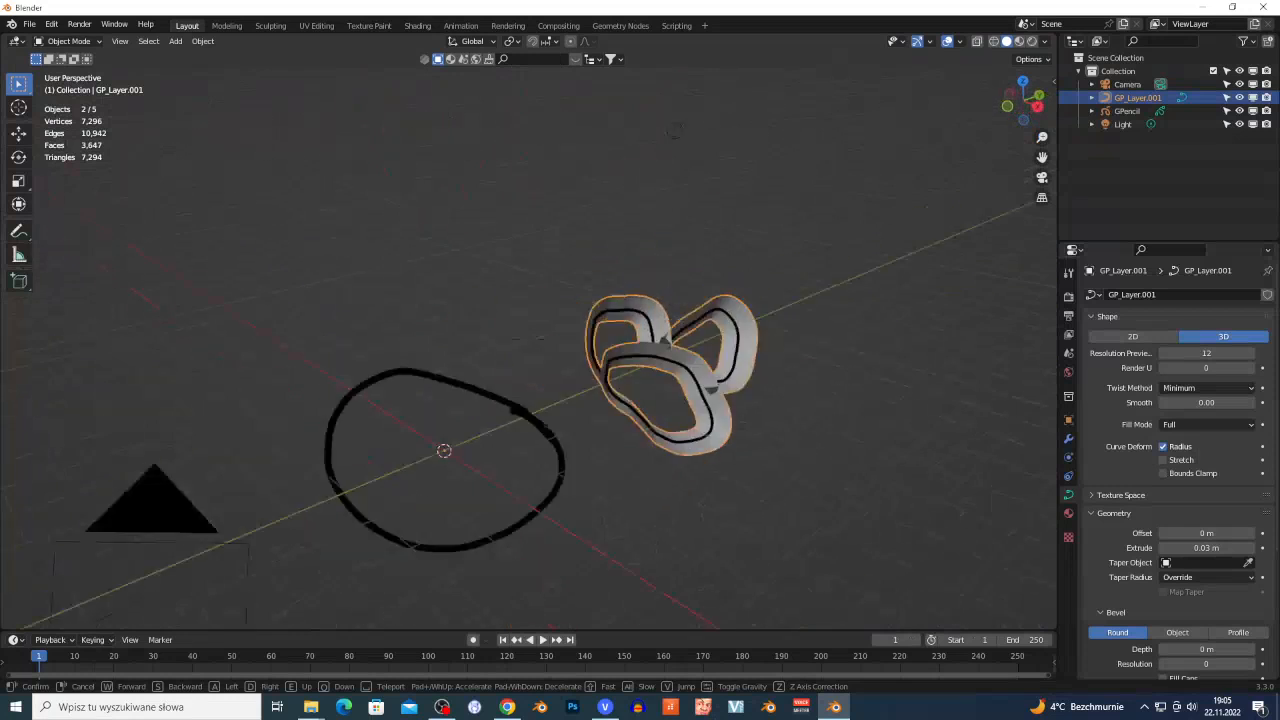
pyautogui.press('w')
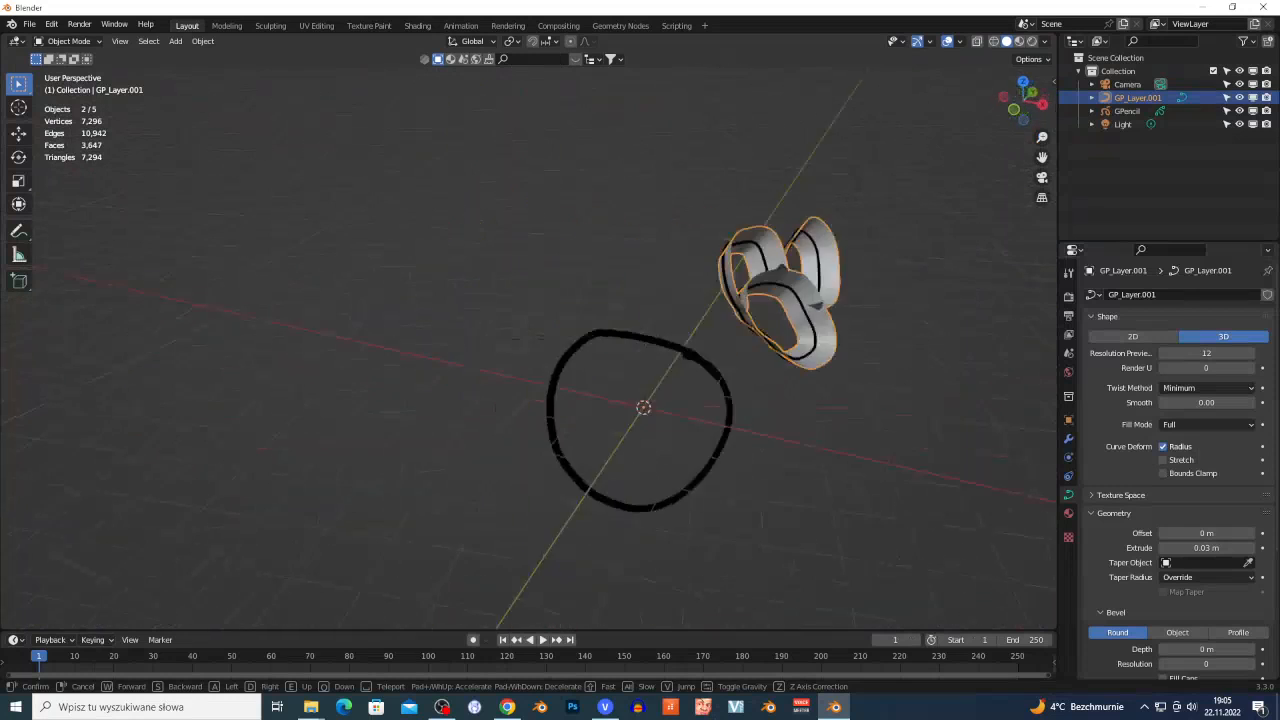
pyautogui.press('d')
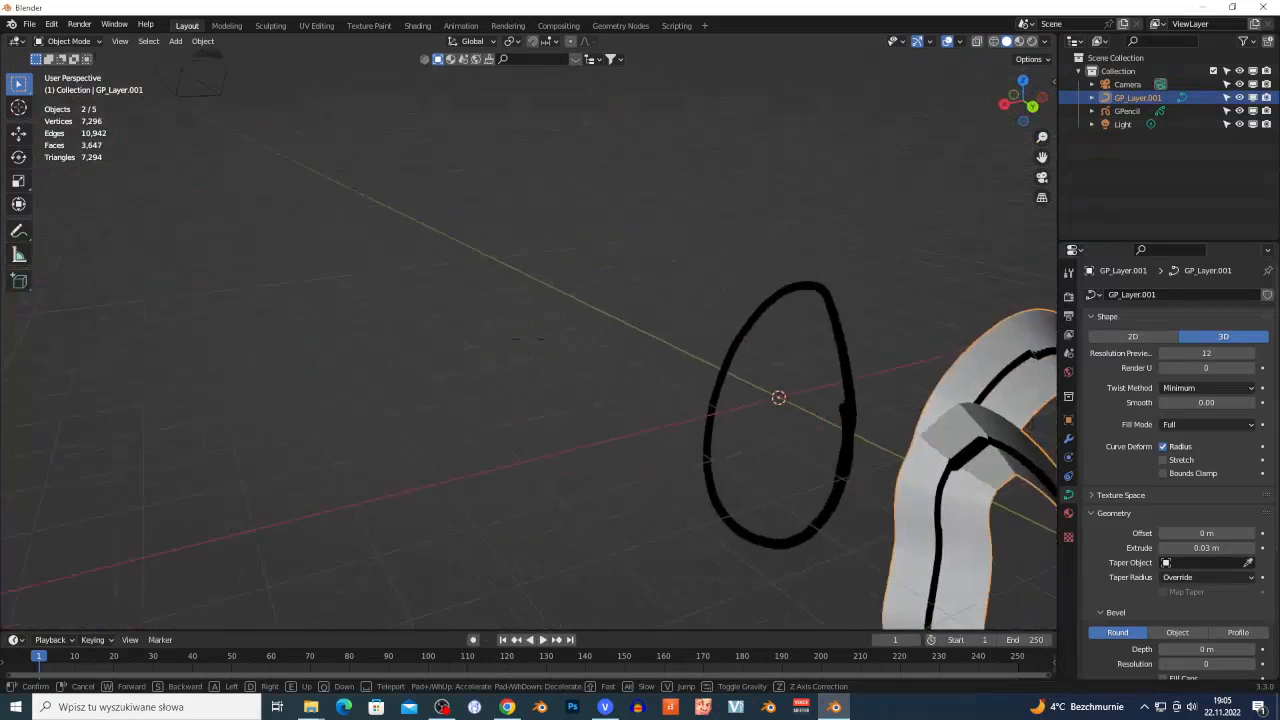
pyautogui.press('s')
# Delete the extruded curve and the Grease Pencil drawing, keeping only the camera and light.
pyautogui.click(790, 382)
pyautogui.press('x')
pyautogui.click(820, 442)
pyautogui.click(770, 420)
pyautogui.press('Delete')
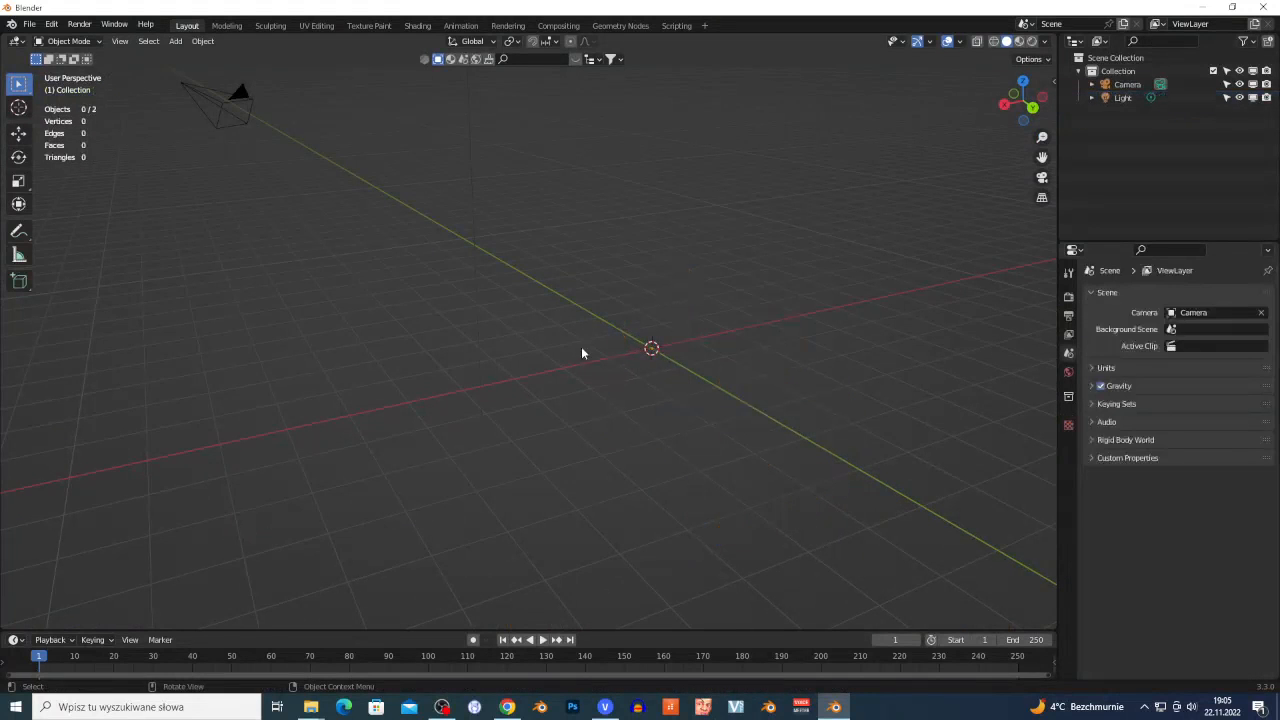
# Add a fresh blank Grease Pencil object and put it in Draw Mode.
pyautogui.hotkey('shift', 'a')
pyautogui.moveTo(545, 303)
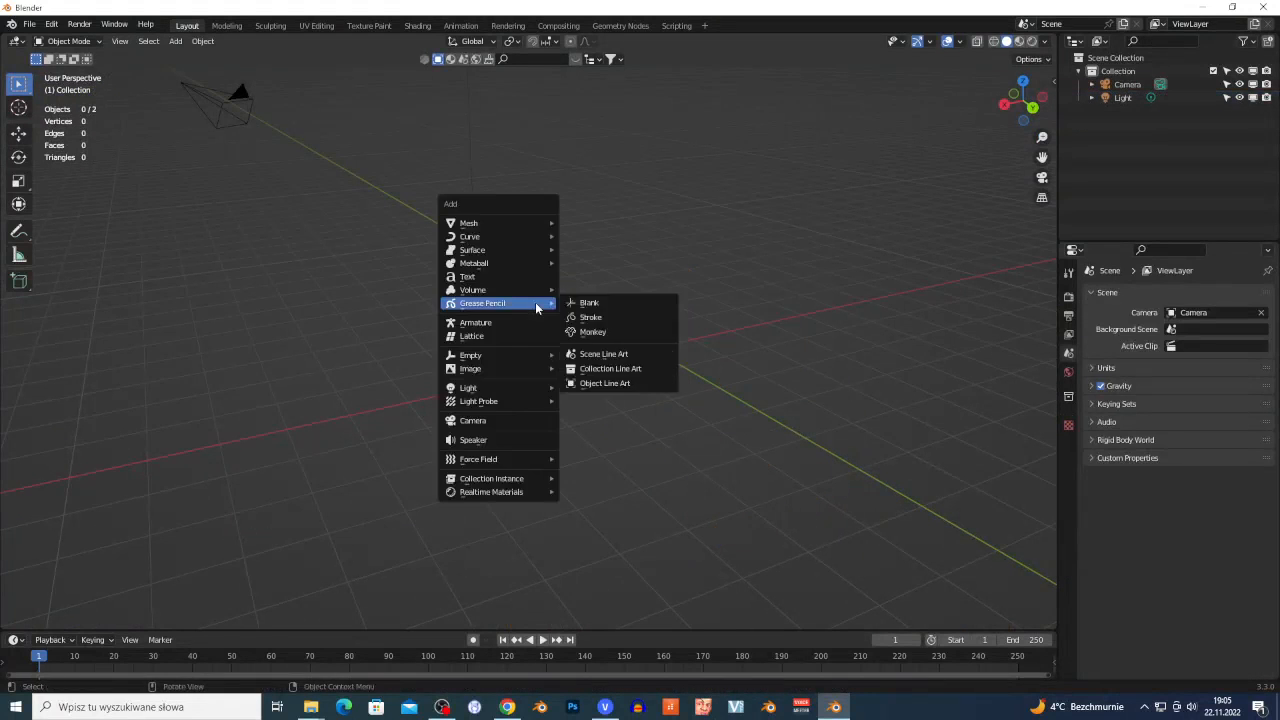
pyautogui.click(589, 303)
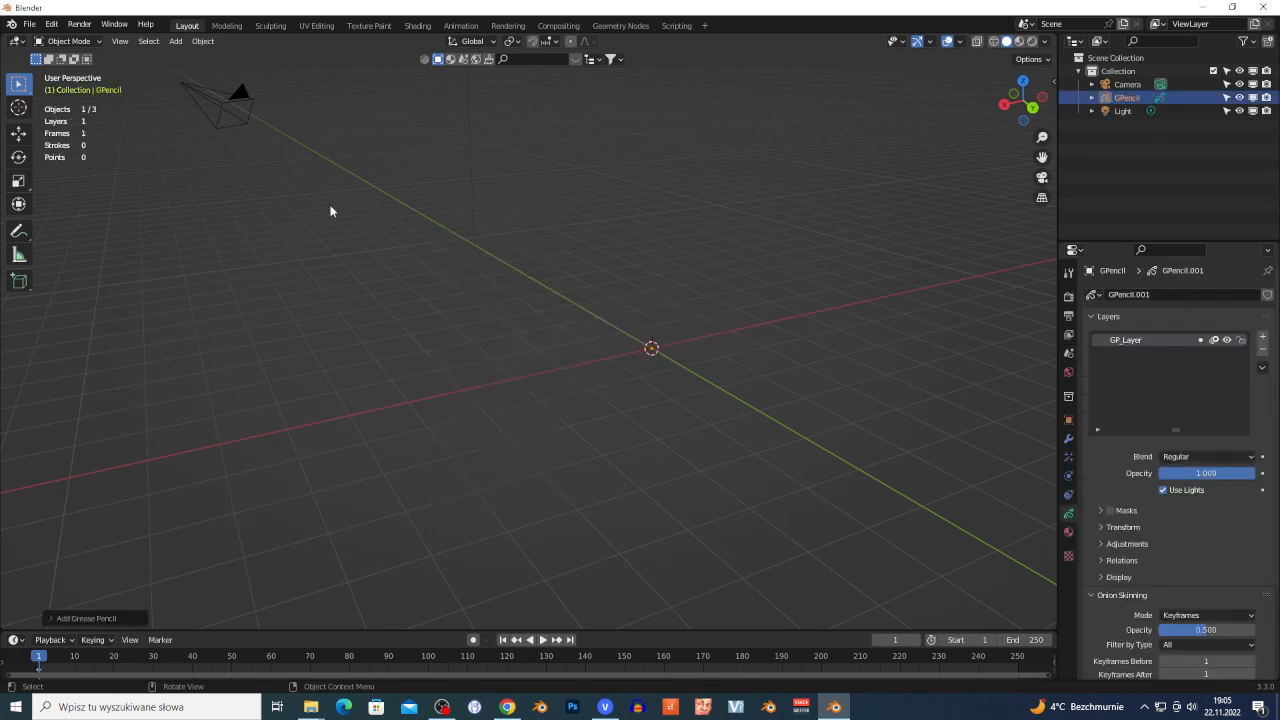
pyautogui.click(68, 41)
pyautogui.click(70, 100)
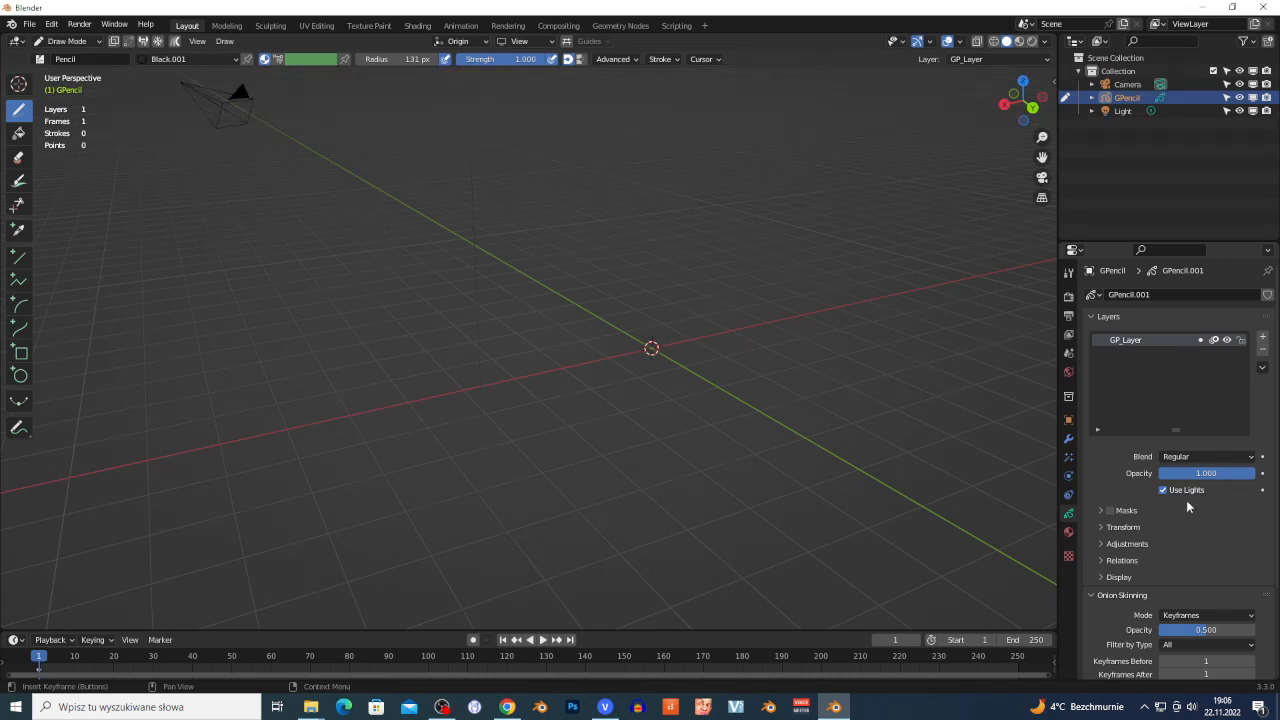
# Expand the adjustments of the Grease Pencil layer and set its Stroke Thickness to 59 px.
pyautogui.scroll(4, 690, 364)
pyautogui.scroll(-4, 735, 371)
pyautogui.scroll(-3, 1170, 478)
pyautogui.click(1104, 441)
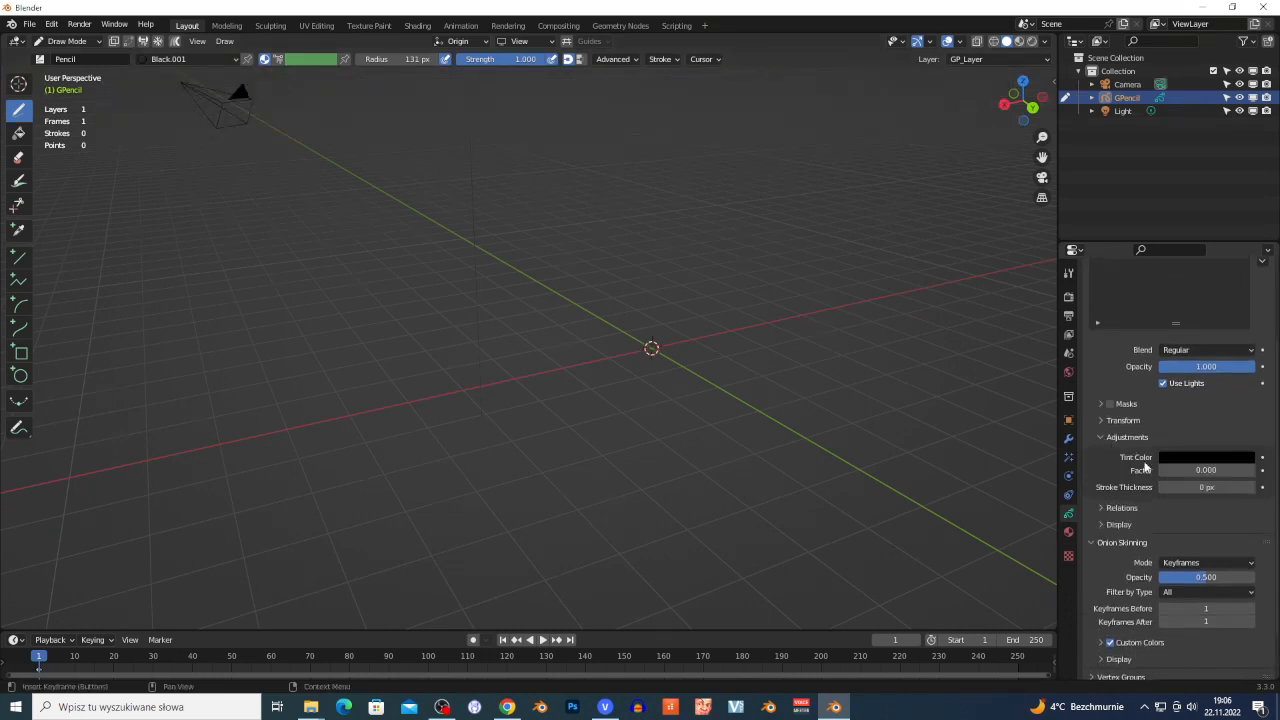
pyautogui.moveTo(1206, 487); pyautogui.dragTo(1214, 487)
# Expand the Vertex Groups and Strokes settings, and set the layer's Stroke Thickness to 100 px.
pyautogui.scroll(-2, 1203, 585)
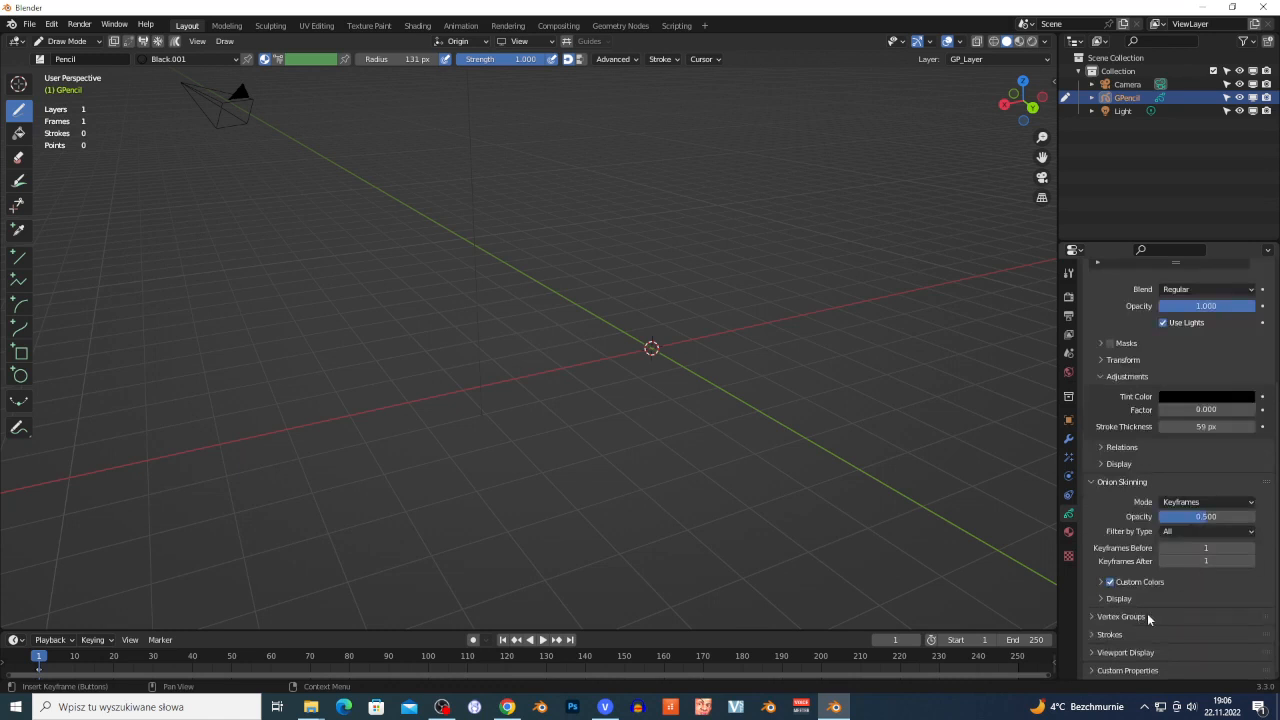
pyautogui.click(1091, 617)
pyautogui.scroll(-2, 1089, 617)
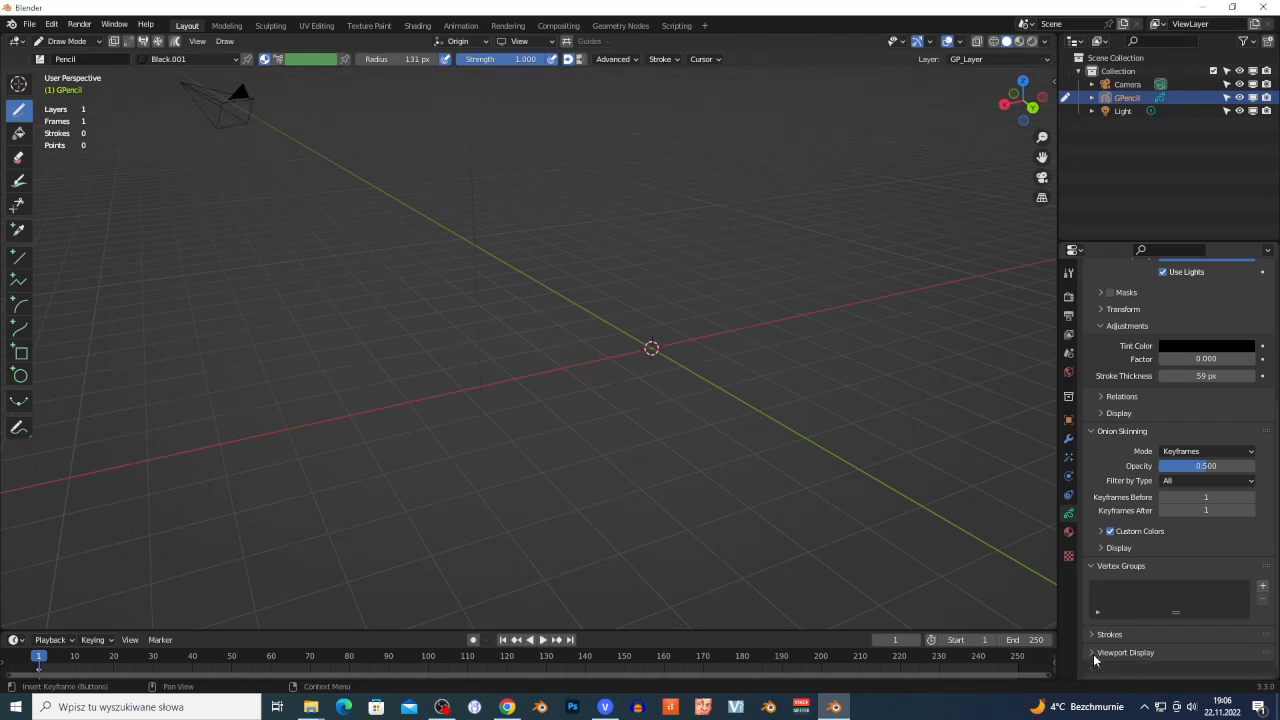
pyautogui.click(1092, 635)
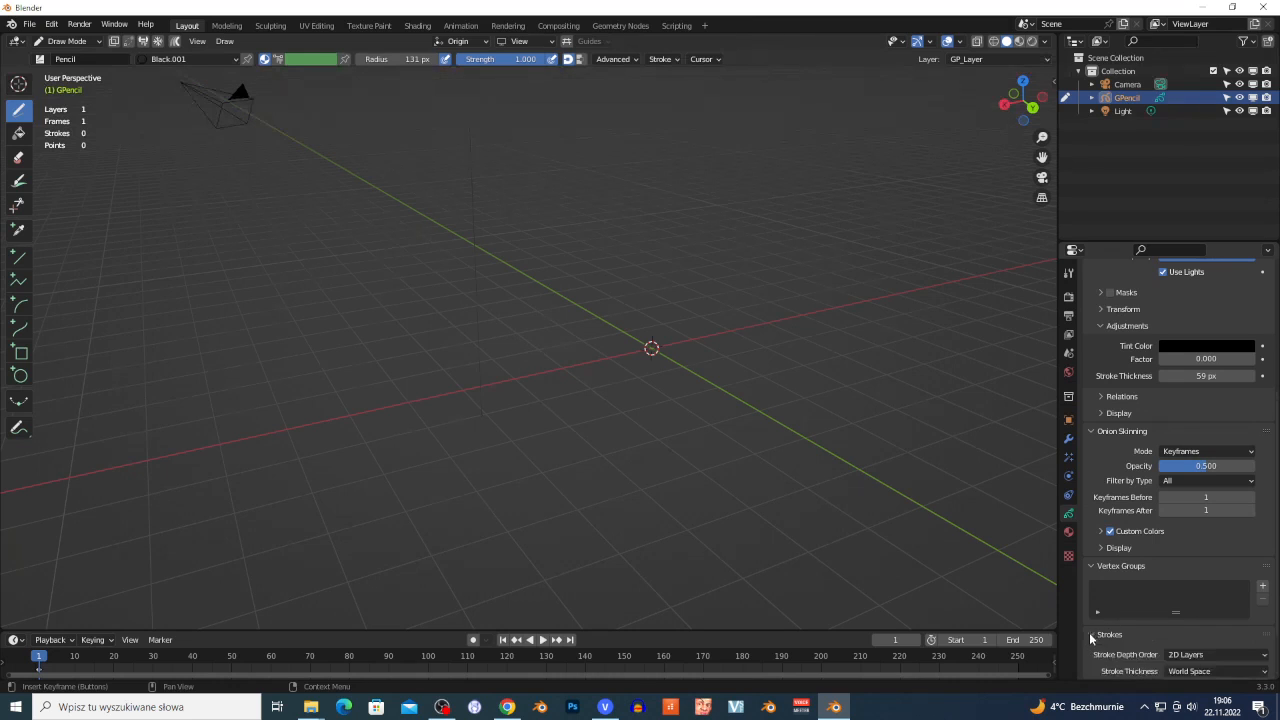
pyautogui.scroll(6, 1091, 639)
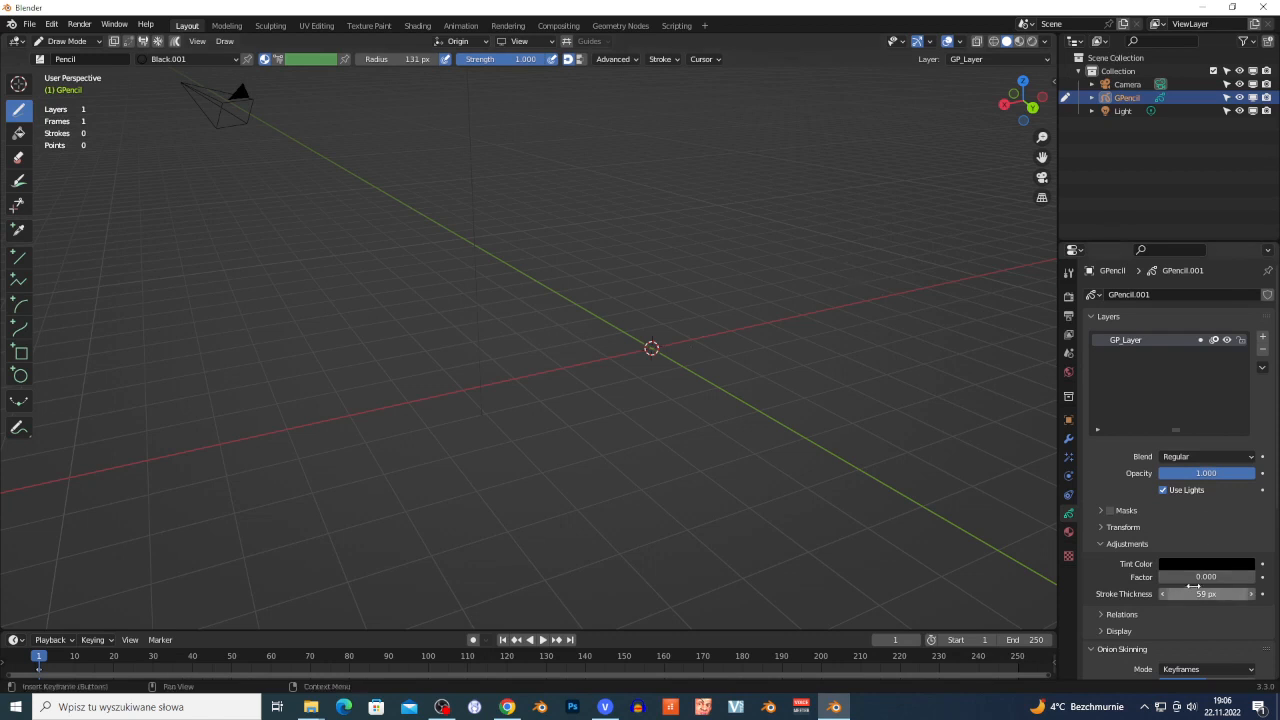
pyautogui.moveTo(1186, 594); pyautogui.dragTo(1223, 594)
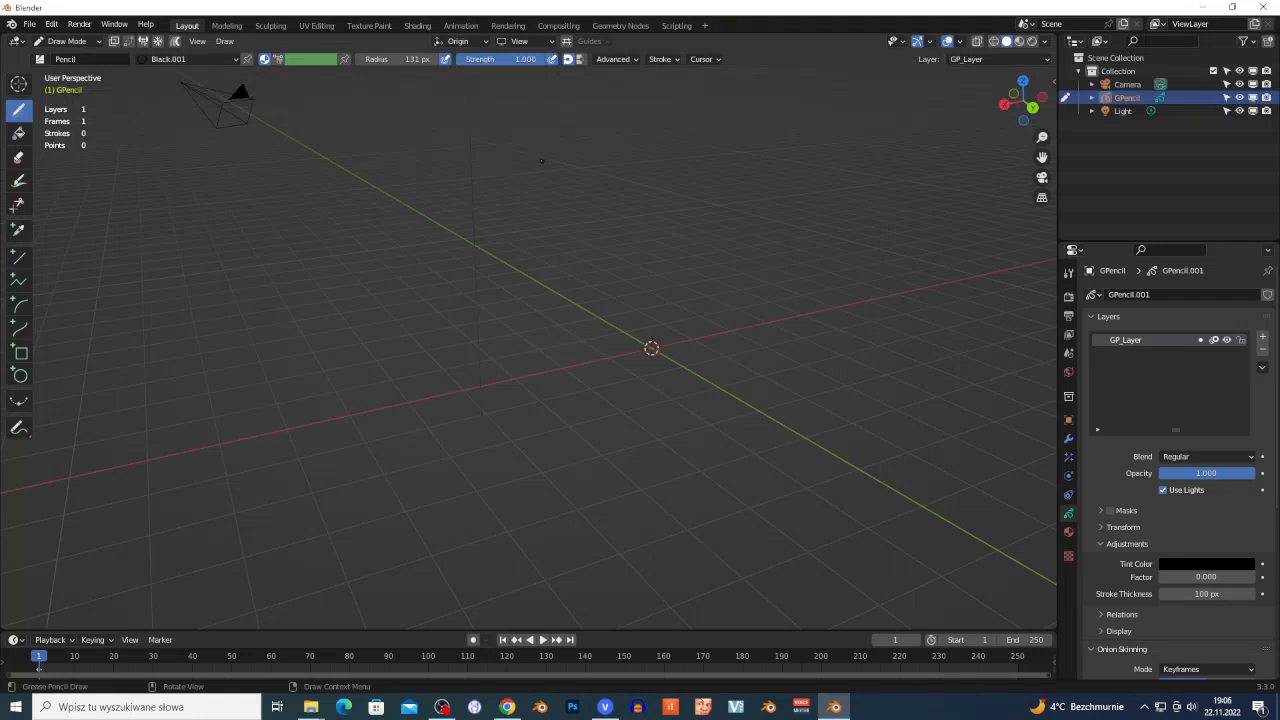
# Draw the block letters TAD with freehand Grease Pencil strokes above and behind the world origin.
pyautogui.moveTo(509, 134); pyautogui.dragTo(519, 254)
pyautogui.moveTo(416, 160); pyautogui.dragTo(618, 112)
pyautogui.moveTo(568, 247)
pyautogui.mouseDown()
pyautogui.moveTo(625, 95)
pyautogui.moveTo(660, 235)
pyautogui.mouseUp()
pyautogui.moveTo(575, 191); pyautogui.dragTo(672, 171)
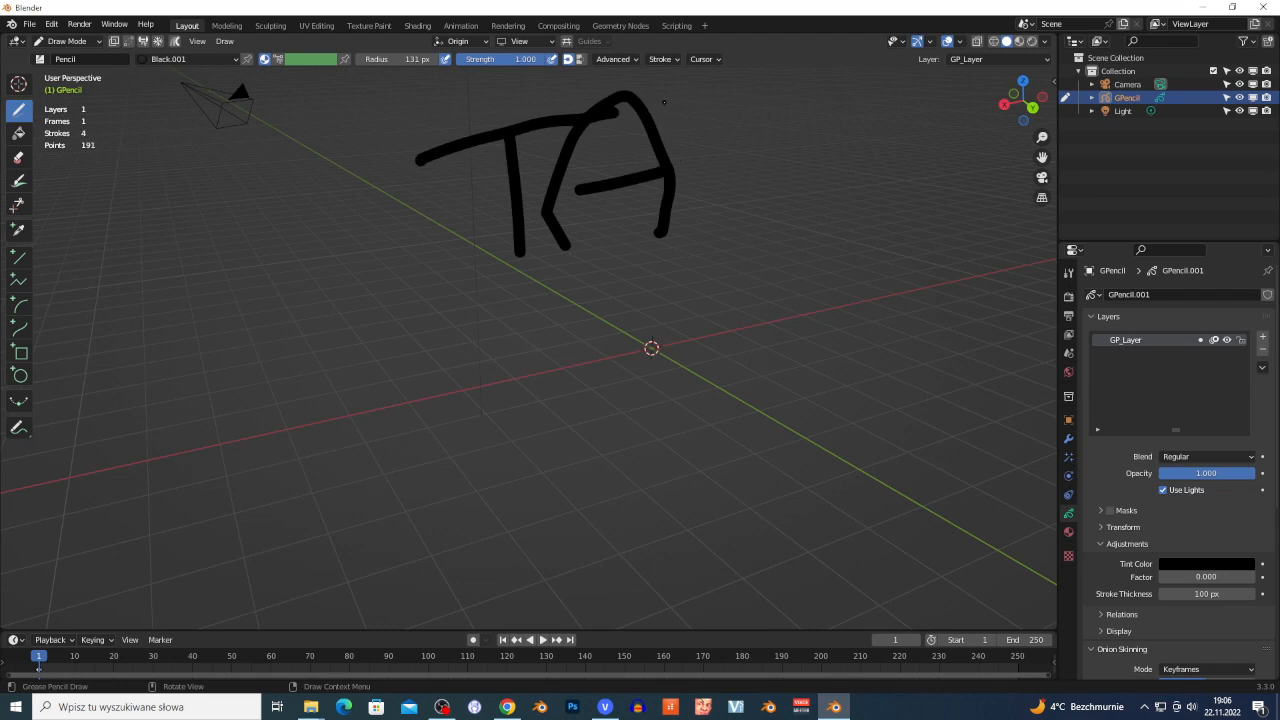
pyautogui.moveTo(680, 112)
pyautogui.mouseDown()
pyautogui.moveTo(688, 214)
pyautogui.moveTo(714, 252)
pyautogui.moveTo(738, 118)
pyautogui.moveTo(740, 268)
pyautogui.mouseUp()
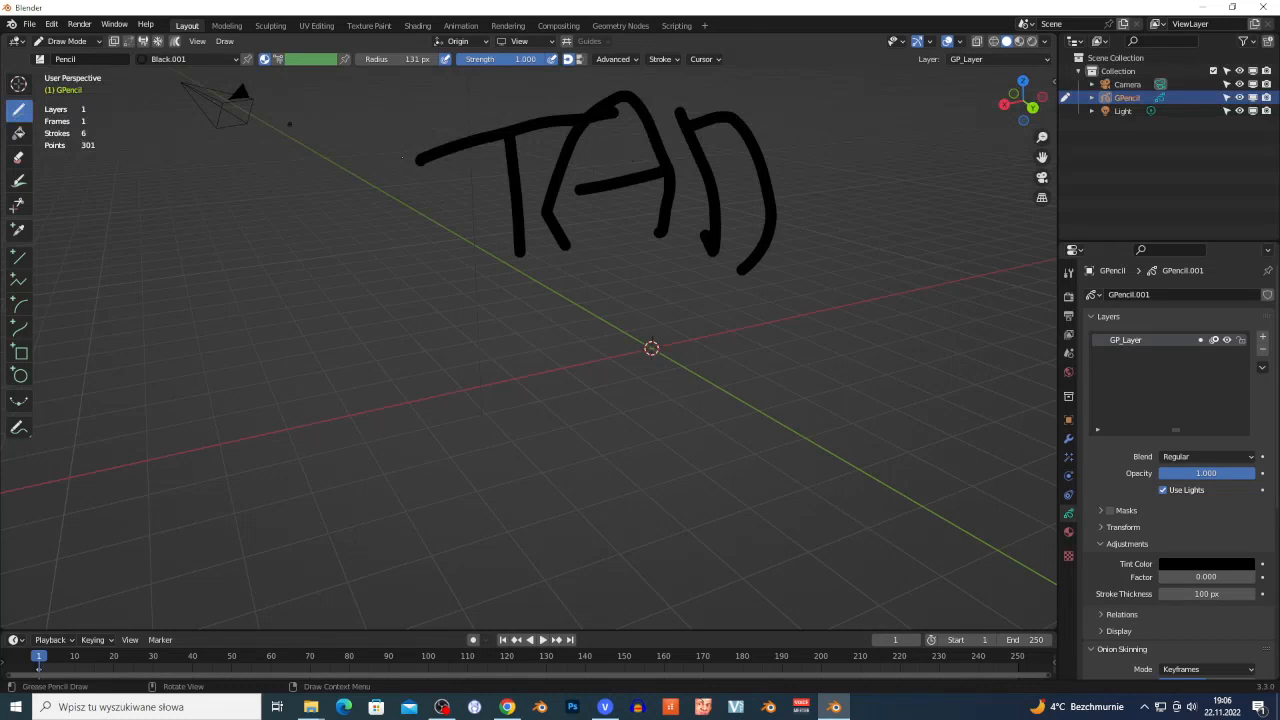
# Return to Object Mode and convert the TAD Grease Pencil drawing to a Path.
pyautogui.click(84, 44)
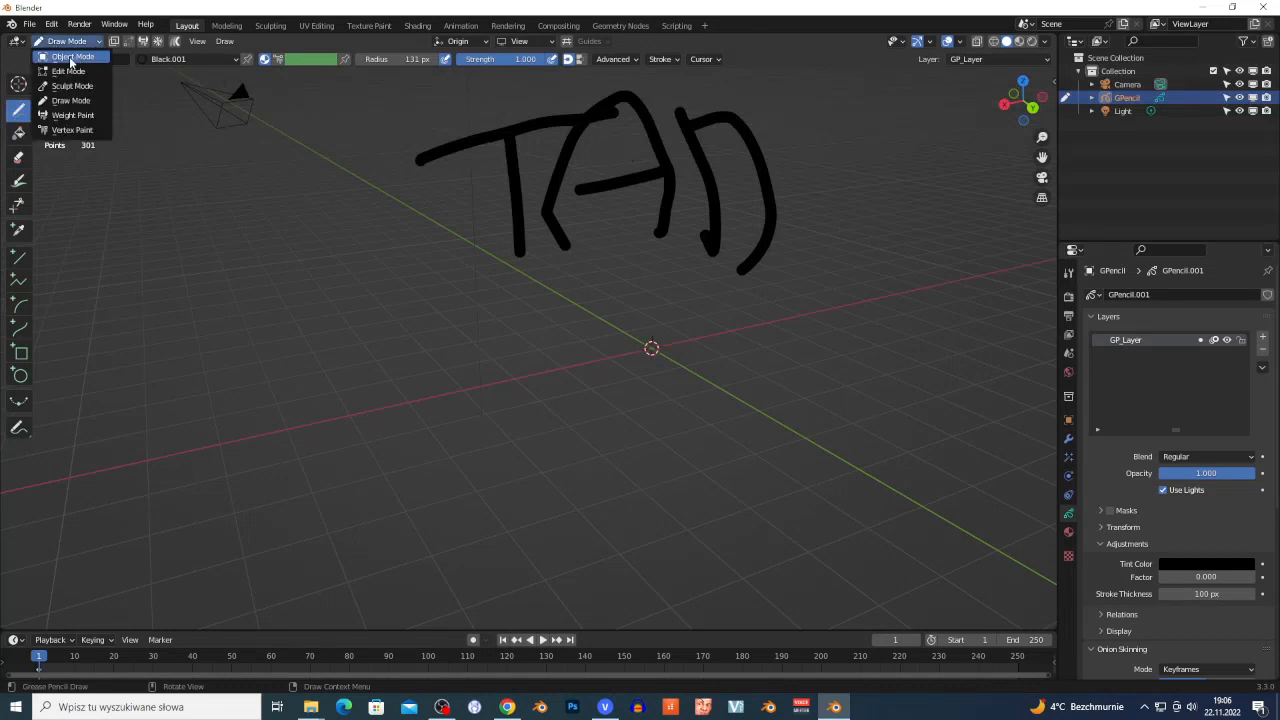
pyautogui.click(70, 58)
pyautogui.click(726, 323)
pyautogui.click(716, 236)
pyautogui.rightClick(696, 224)
pyautogui.moveTo(696, 224)
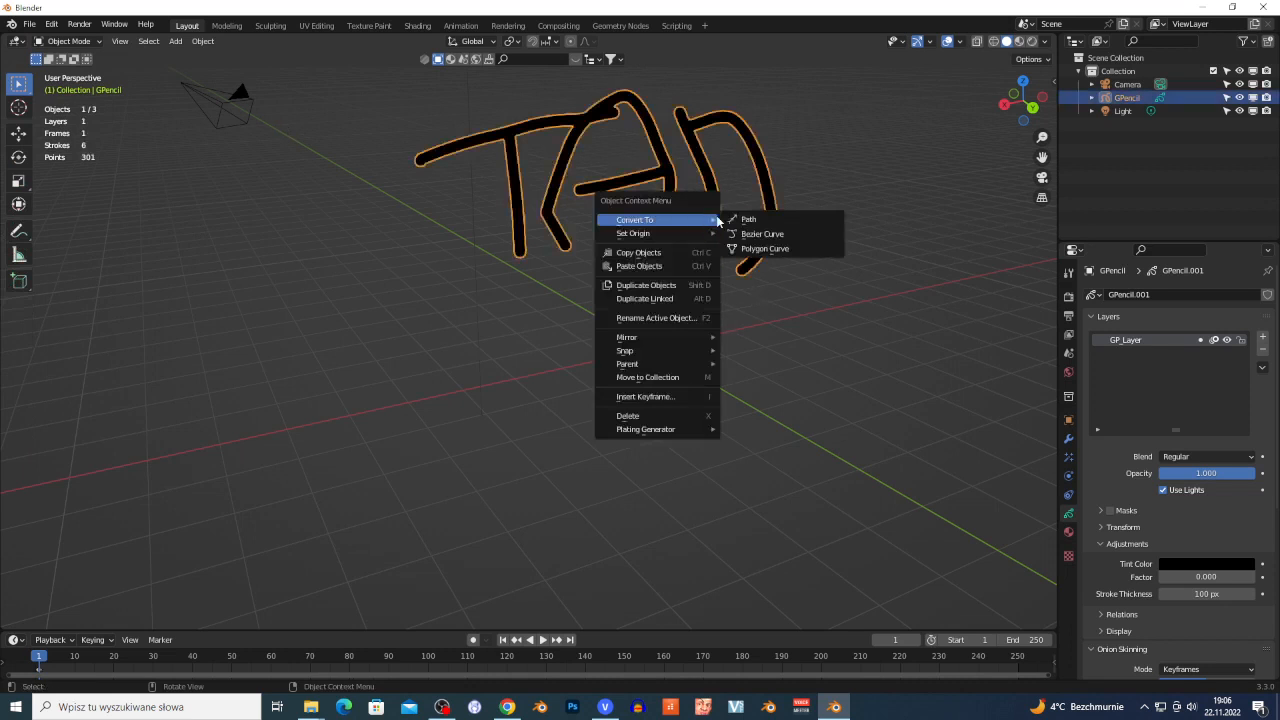
pyautogui.click(783, 220)
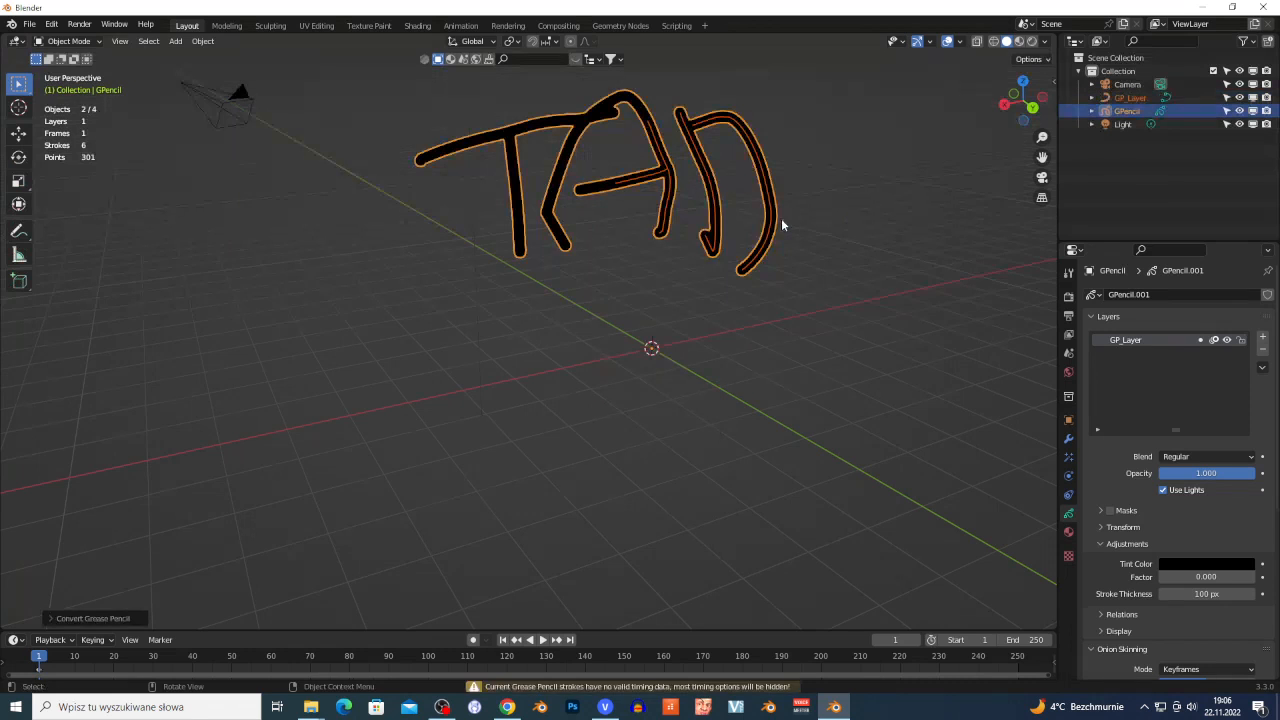
# Give the converted GP_Layer curve a round bevel with a depth of 0.01 m and convert it to a mesh.
pyautogui.click(1133, 98)
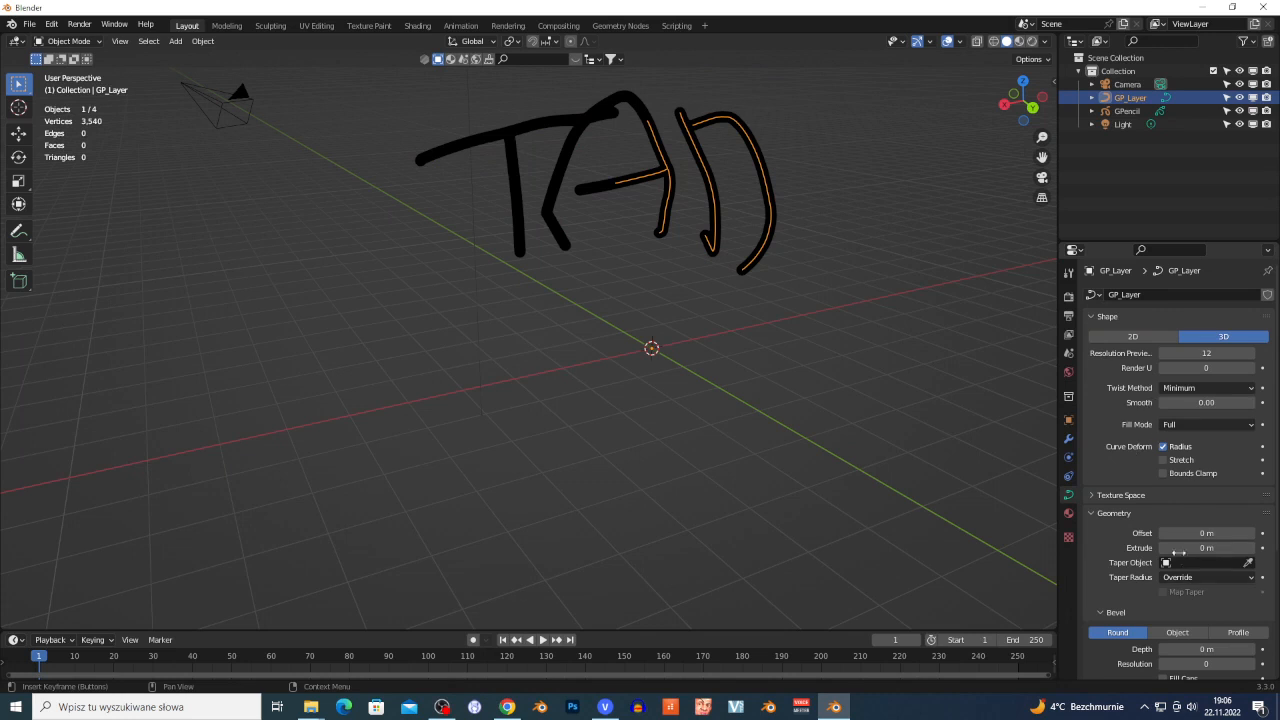
pyautogui.scroll(-3, 1190, 560)
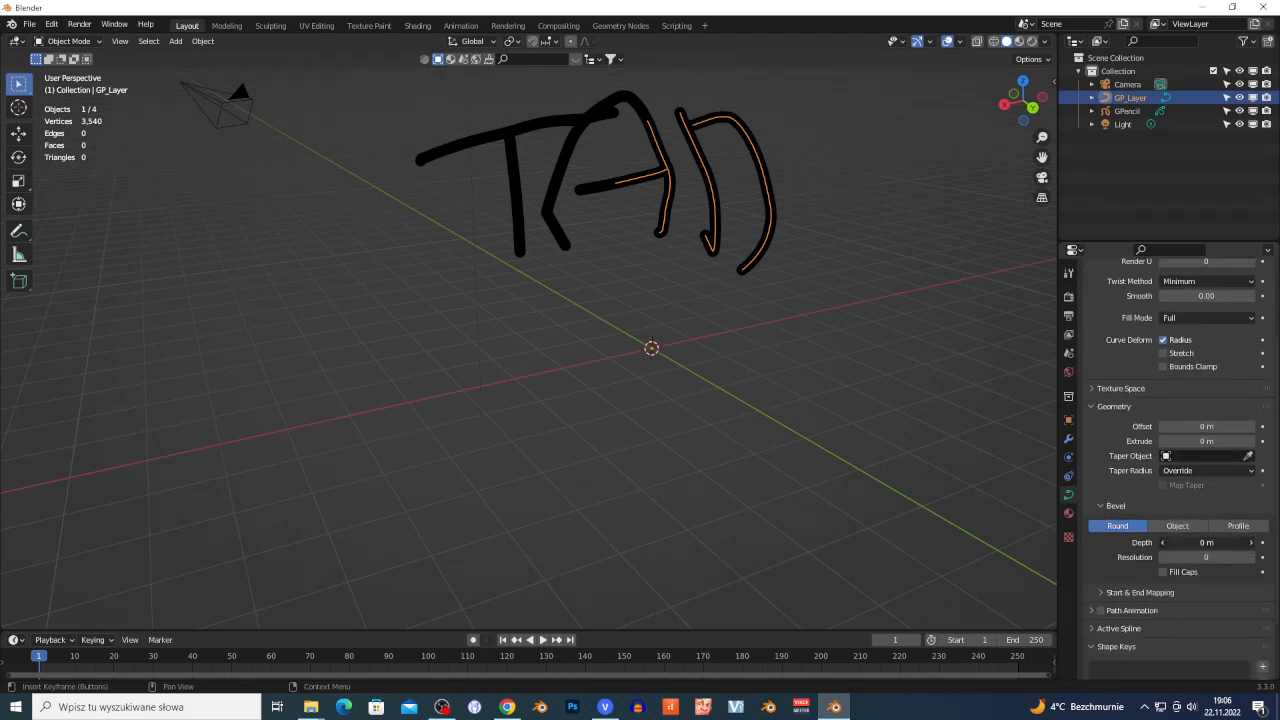
pyautogui.moveTo(1207, 542)
pyautogui.mouseDown()
pyautogui.moveTo(1247, 542)
pyautogui.moveTo(1207, 542)
pyautogui.mouseUp()
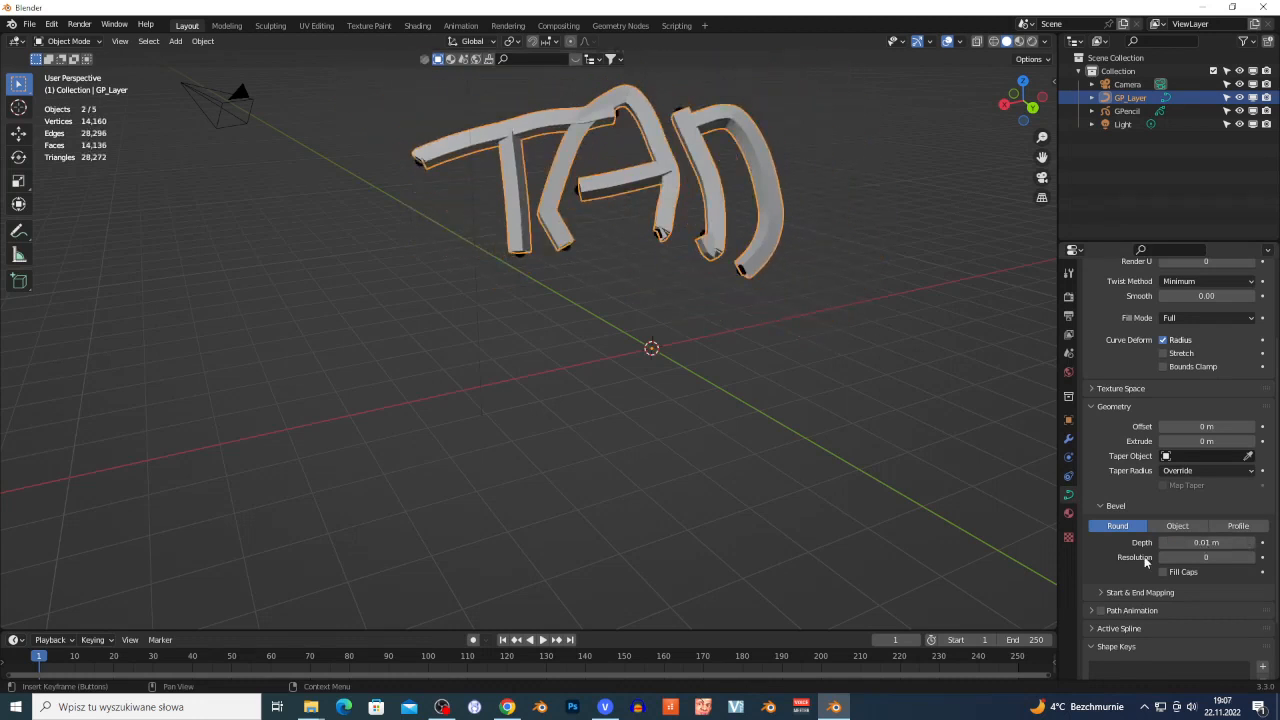
pyautogui.rightClick(743, 238)
pyautogui.moveTo(743, 236)
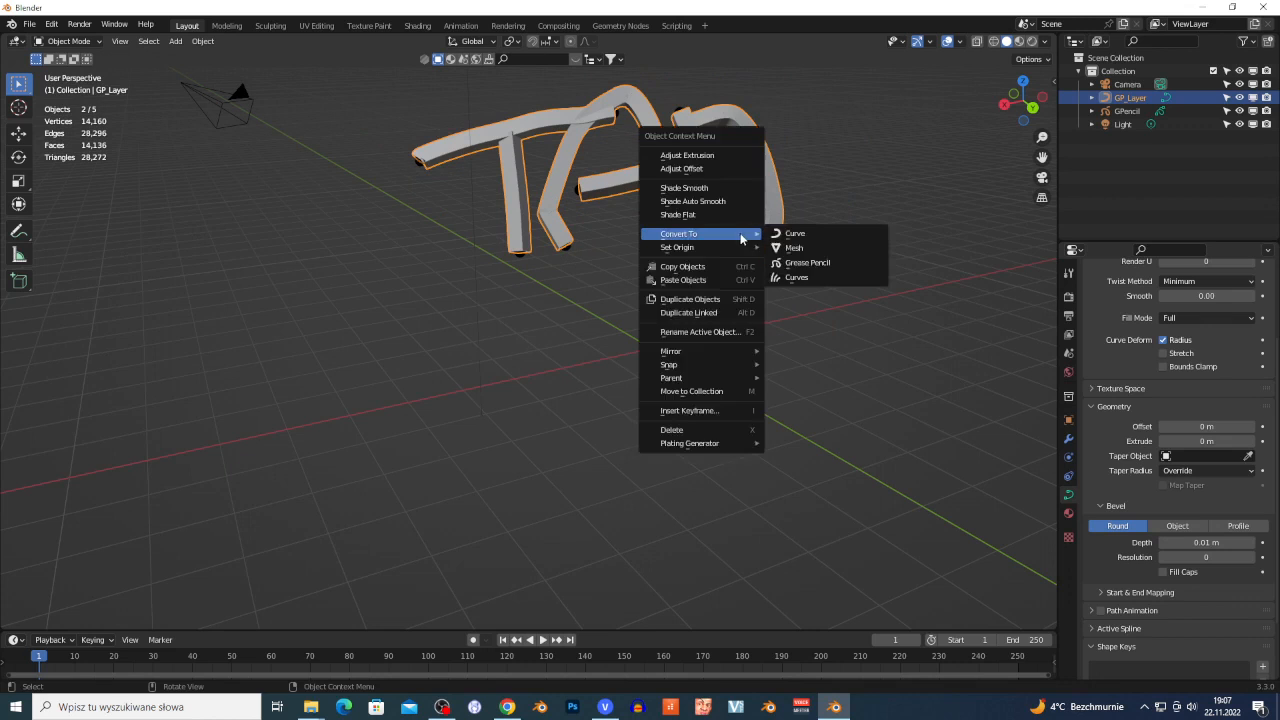
pyautogui.click(822, 250)
# Examine the TAD mesh and its open stroke ends from several sides using walk navigation.
pyautogui.hotkey('shift', '`')
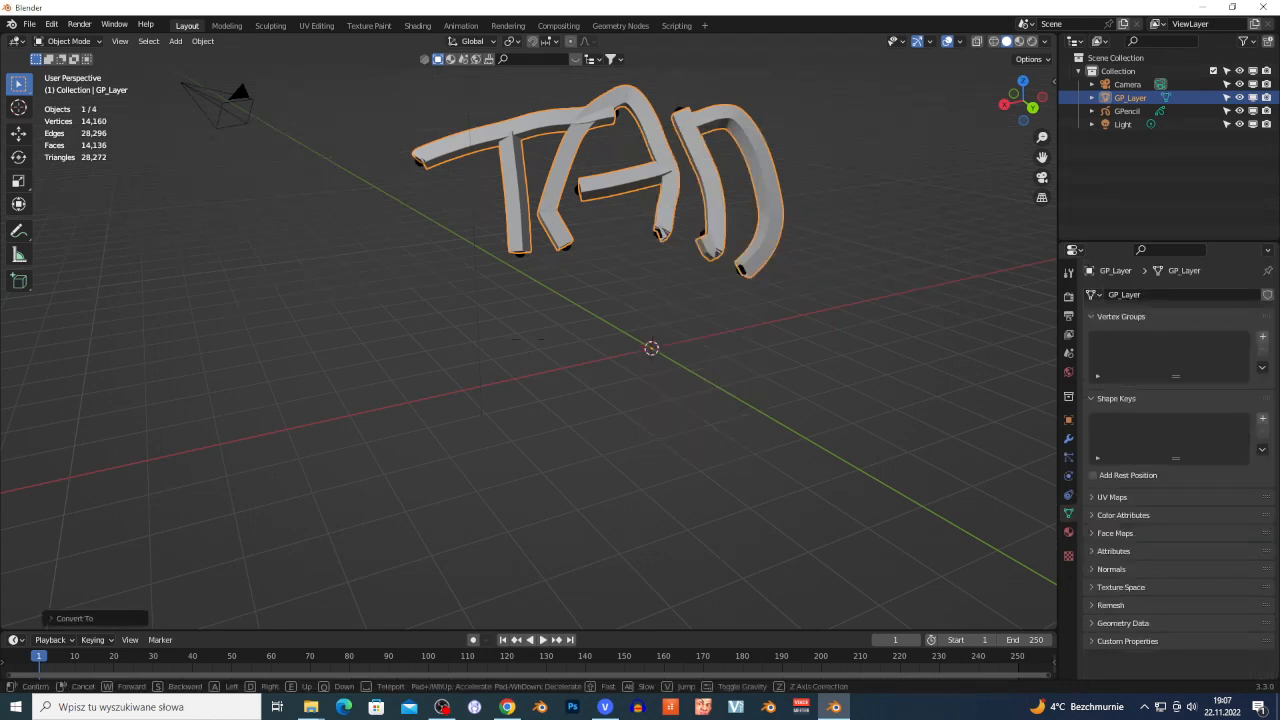
pyautogui.press('w')
pyautogui.press('w')
pyautogui.press('s')
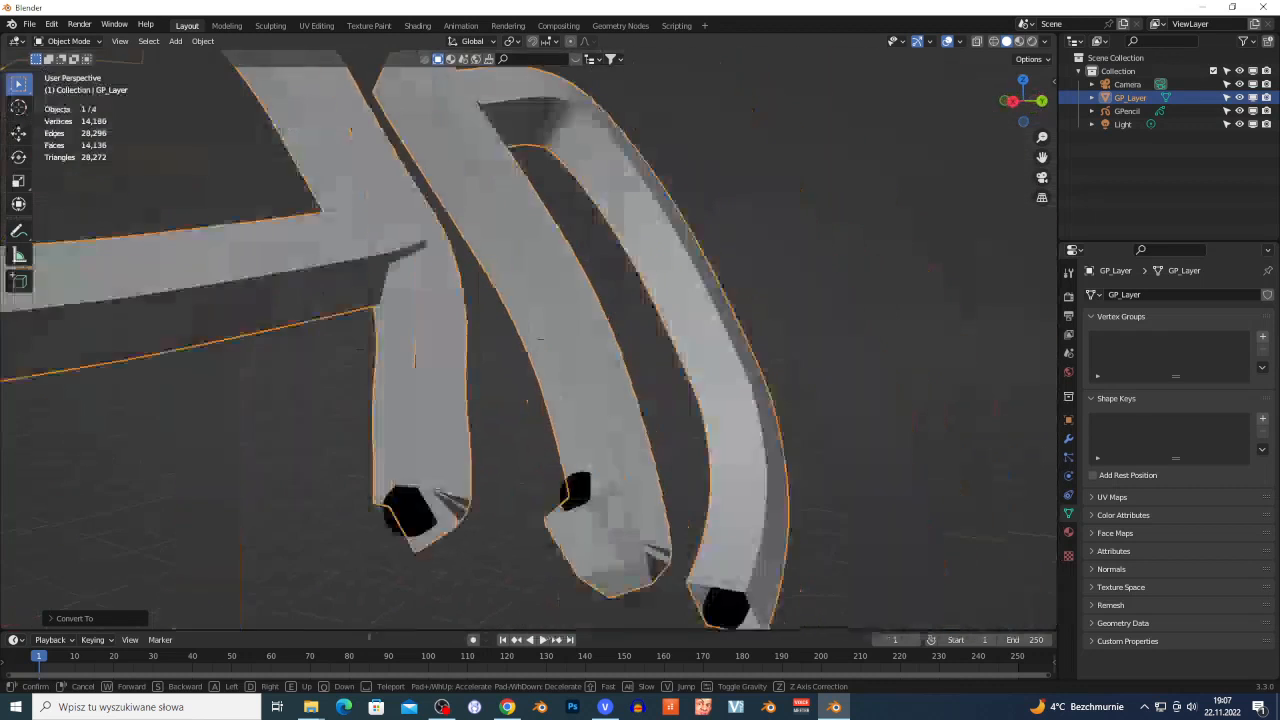
pyautogui.press('s')
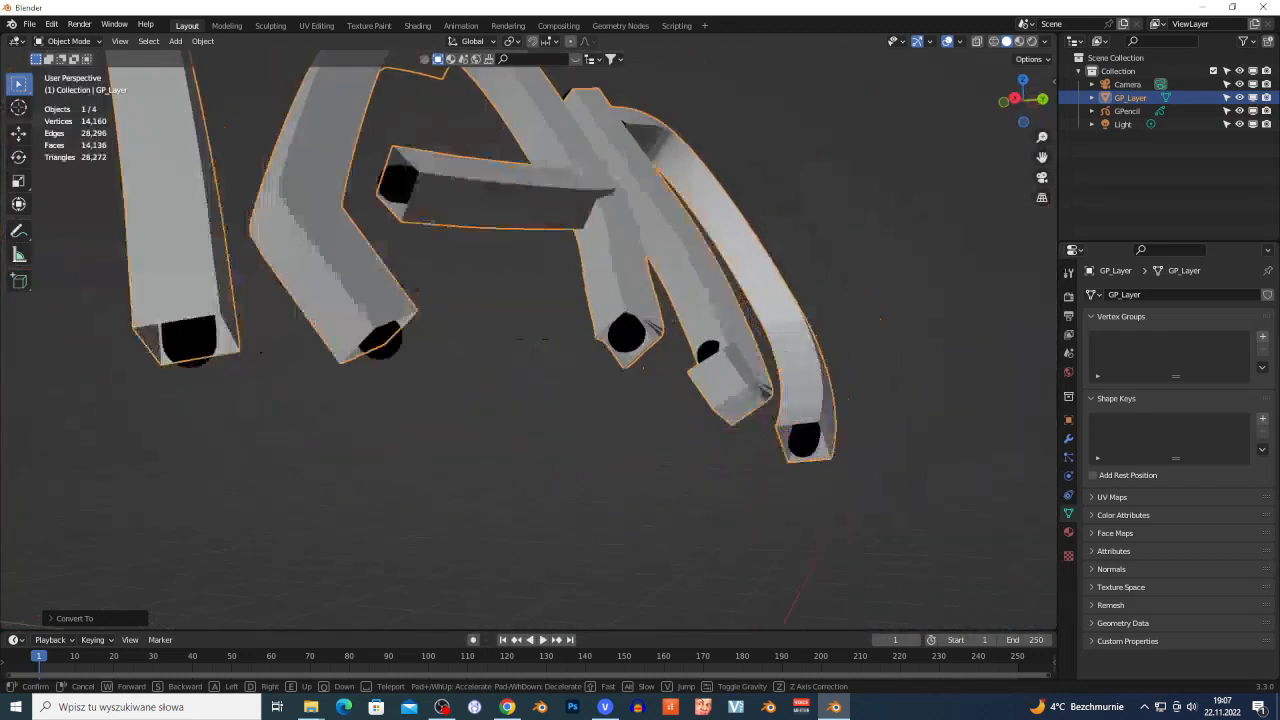
pyautogui.press('w')
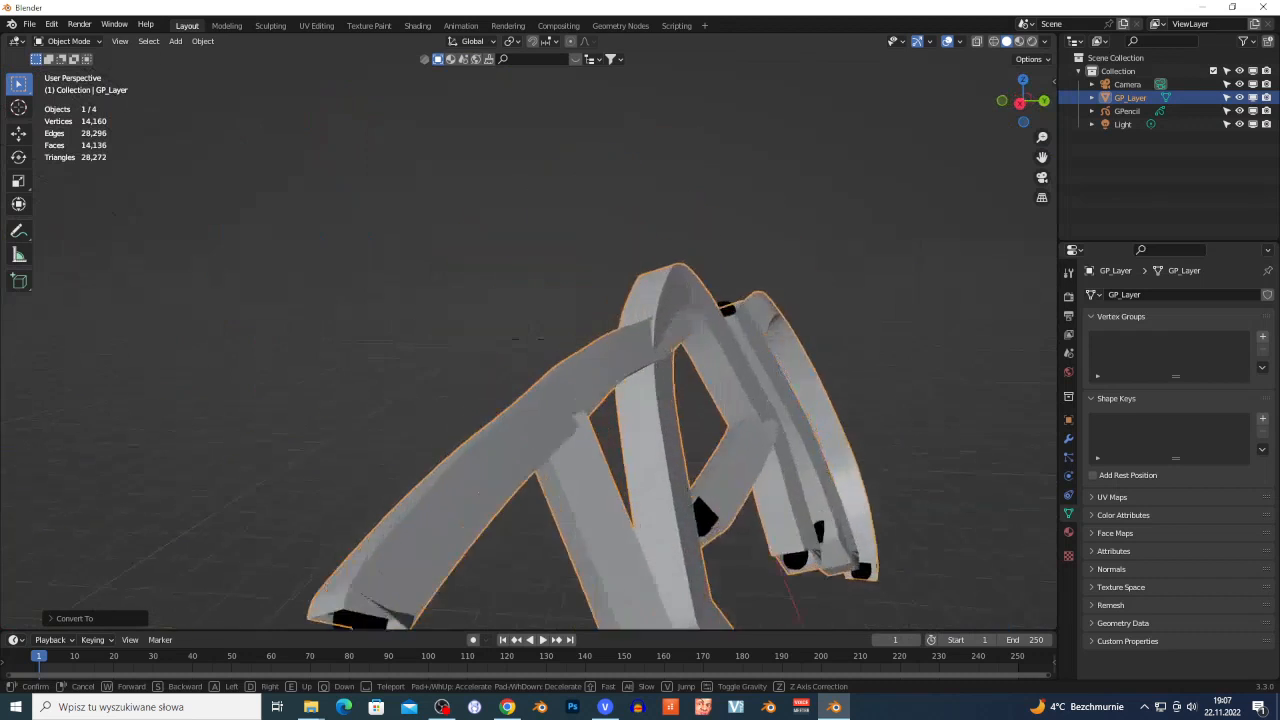
pyautogui.press('s')
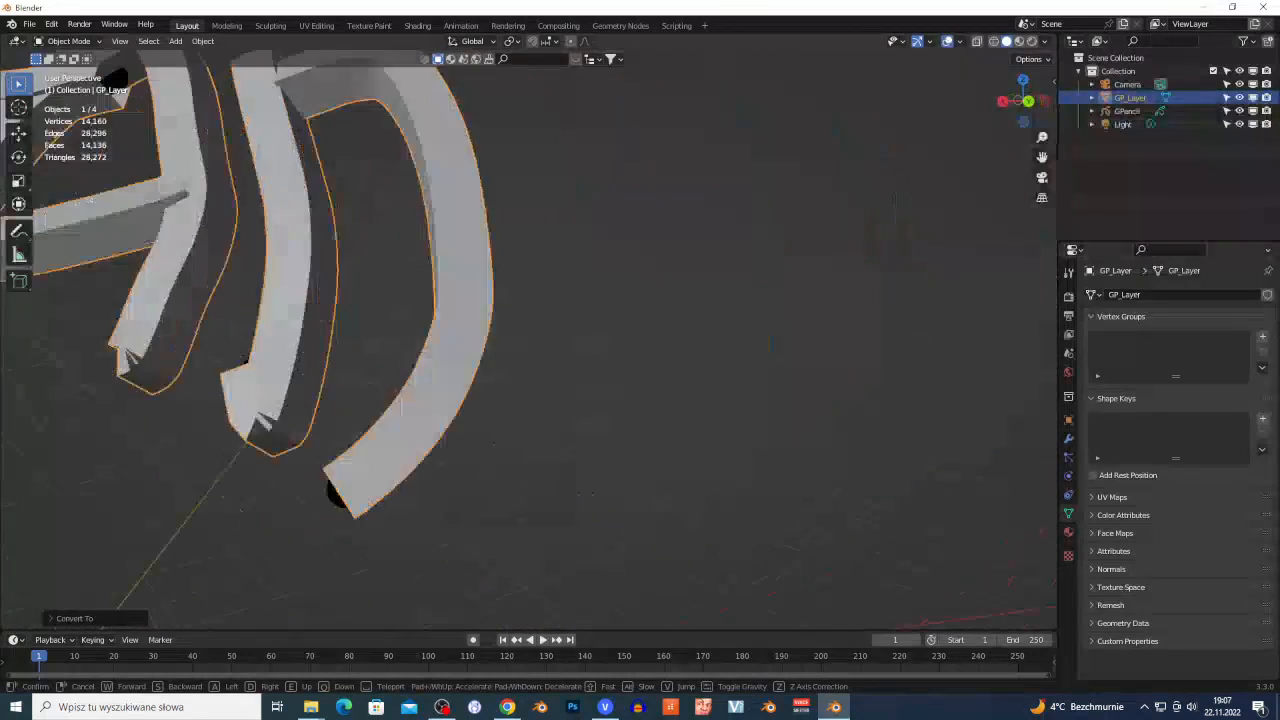
pyautogui.press('w')
pyautogui.press('s')
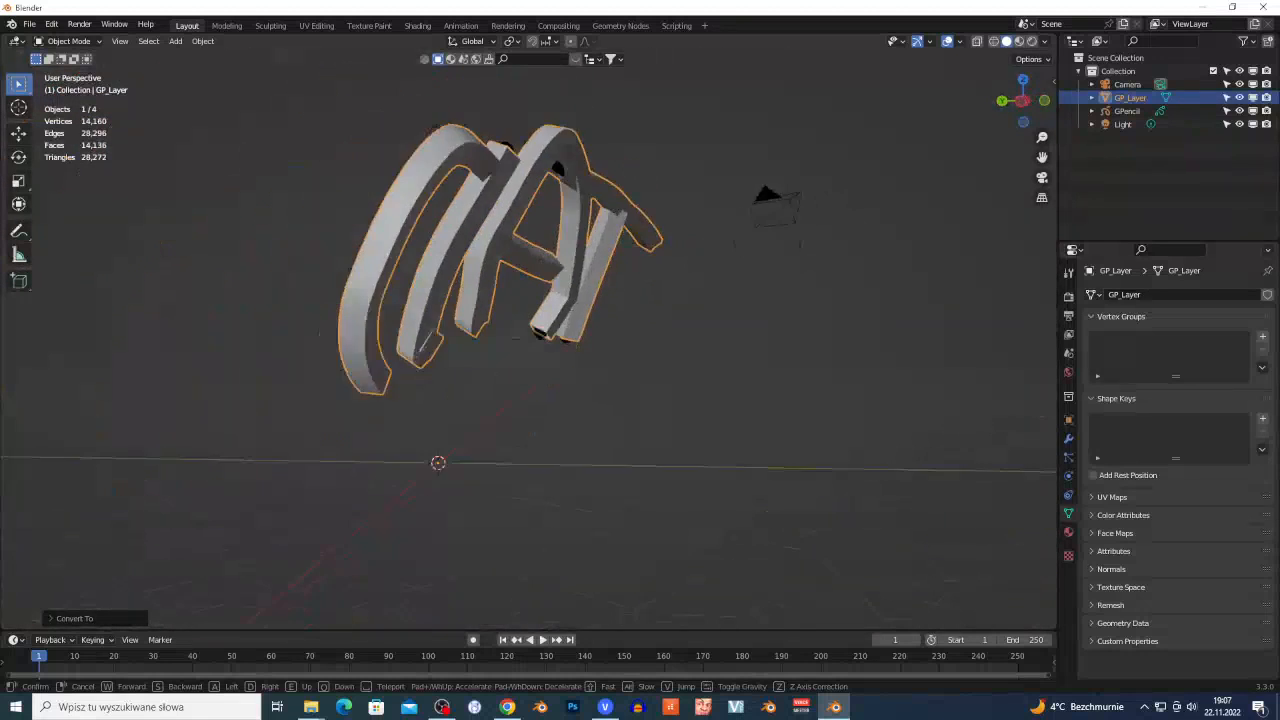
pyautogui.press('w')
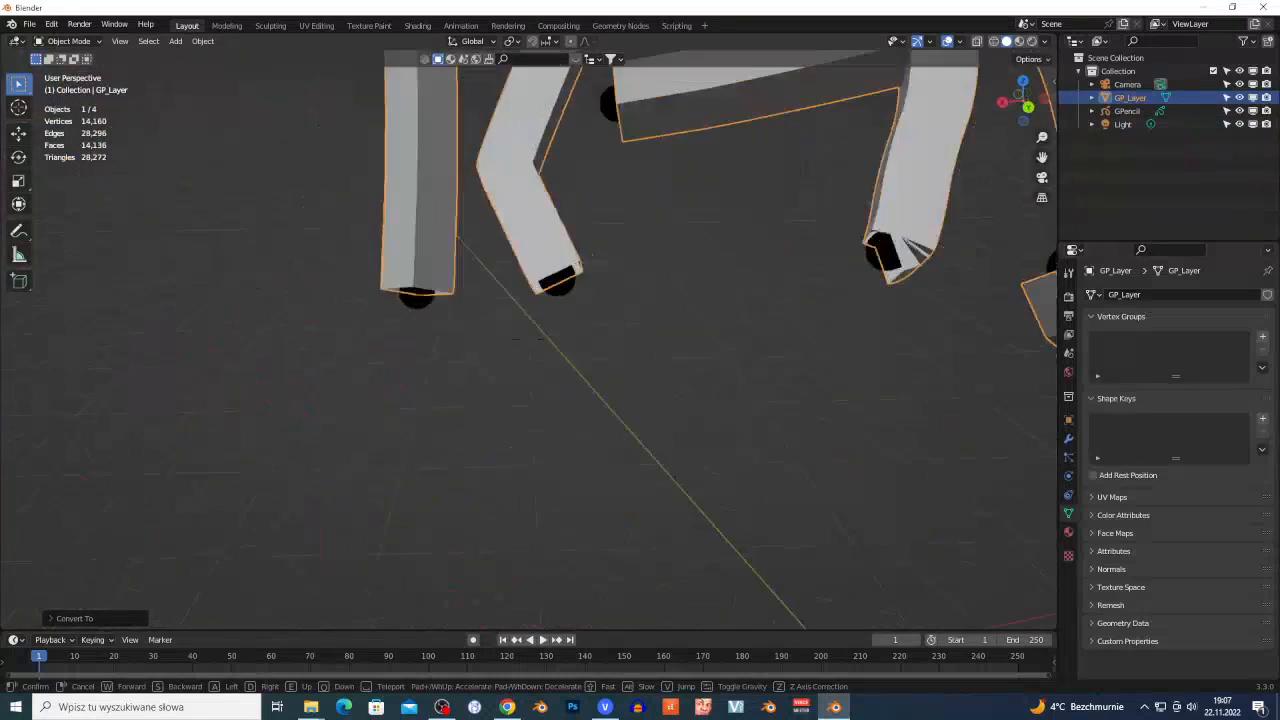
pyautogui.press('s')
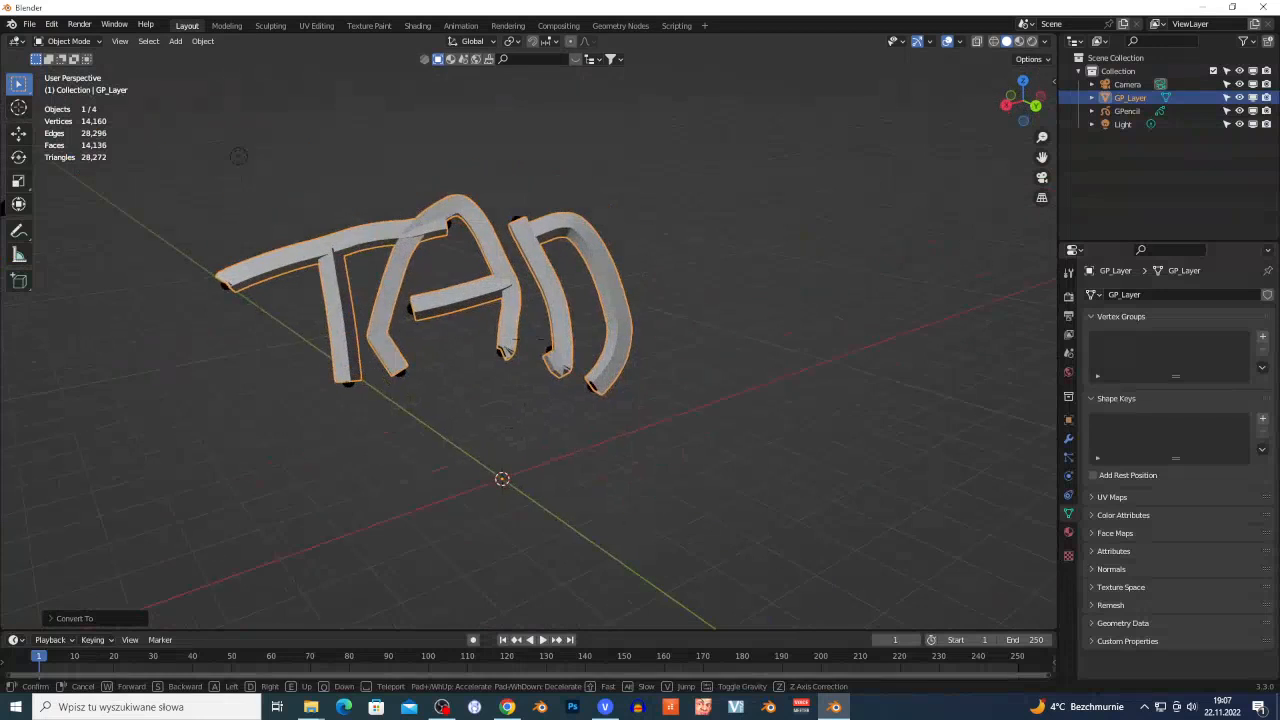
pyautogui.click(531, 485)
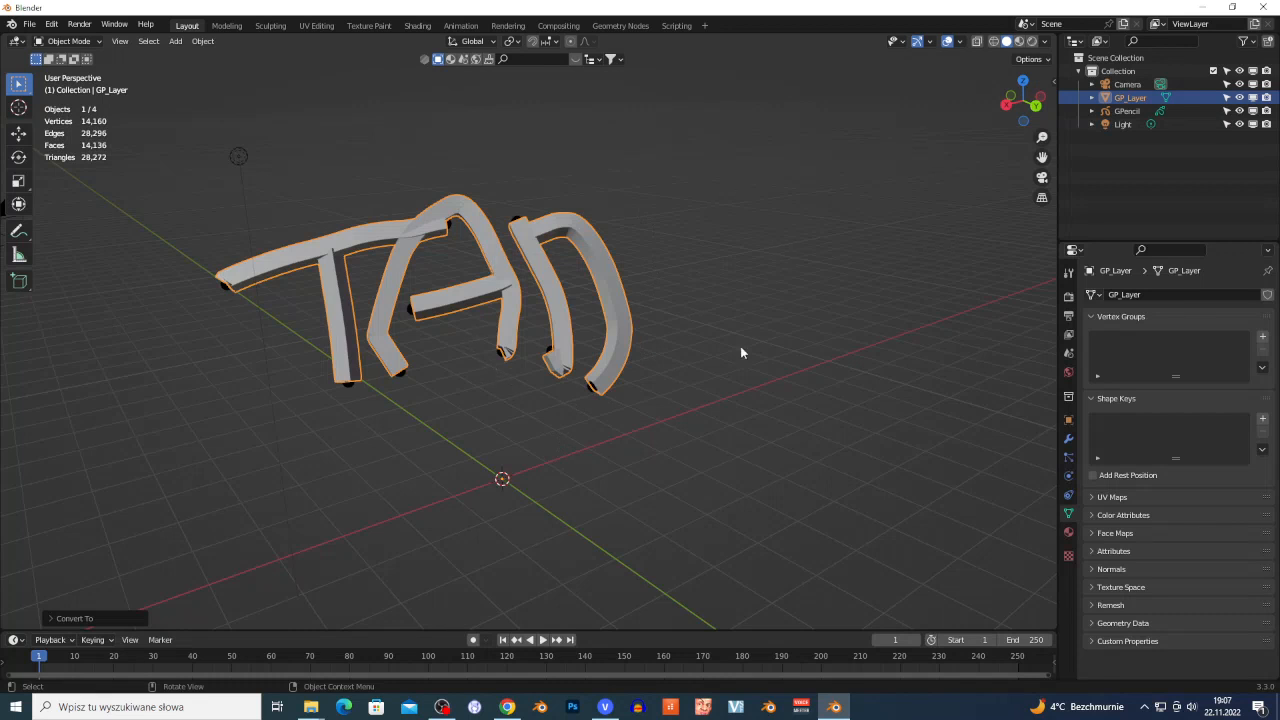
pyautogui.hotkey('shift', '`')
pyautogui.press('w')
pyautogui.click(622, 373)
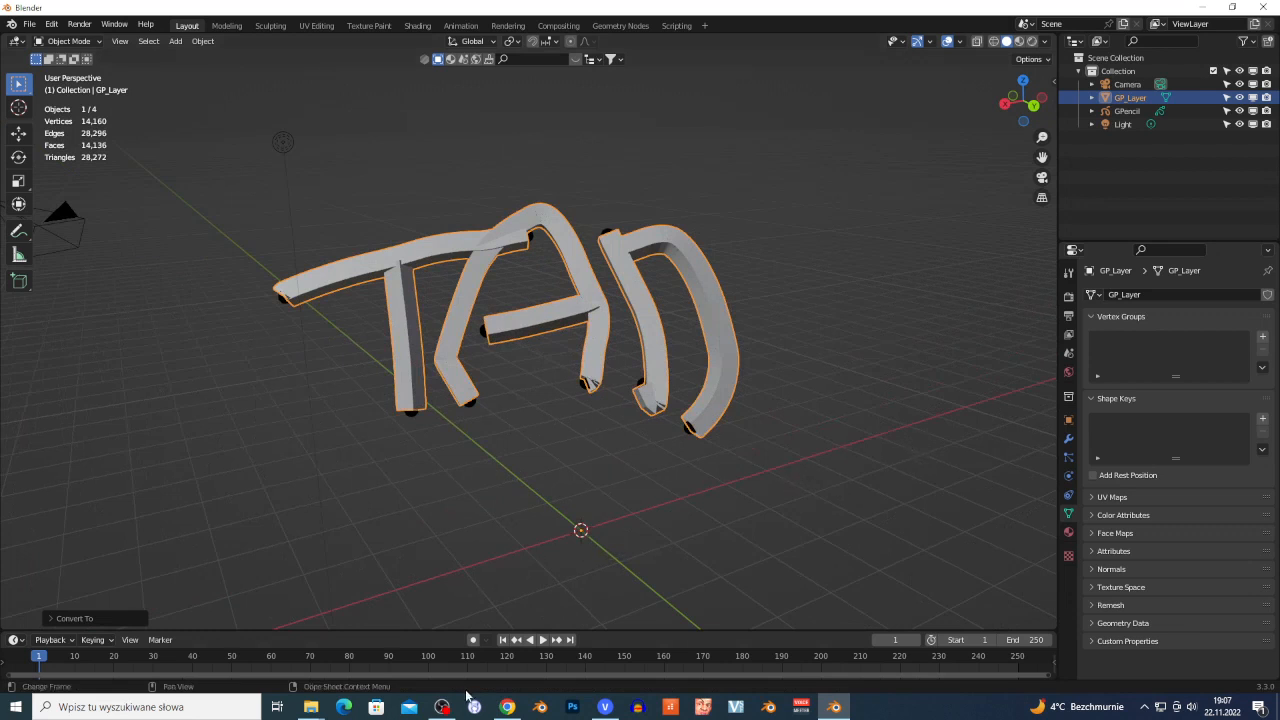
pyautogui.moveTo(441, 709)
pyautogui.click(443, 707)
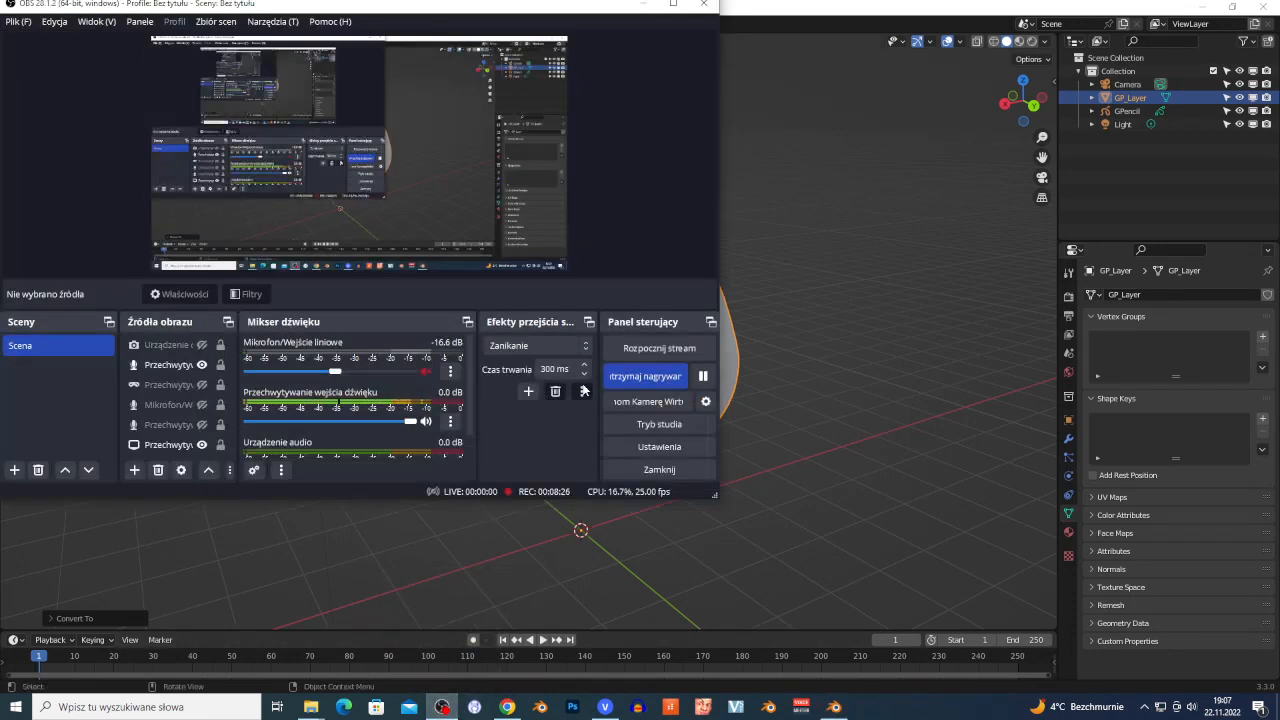